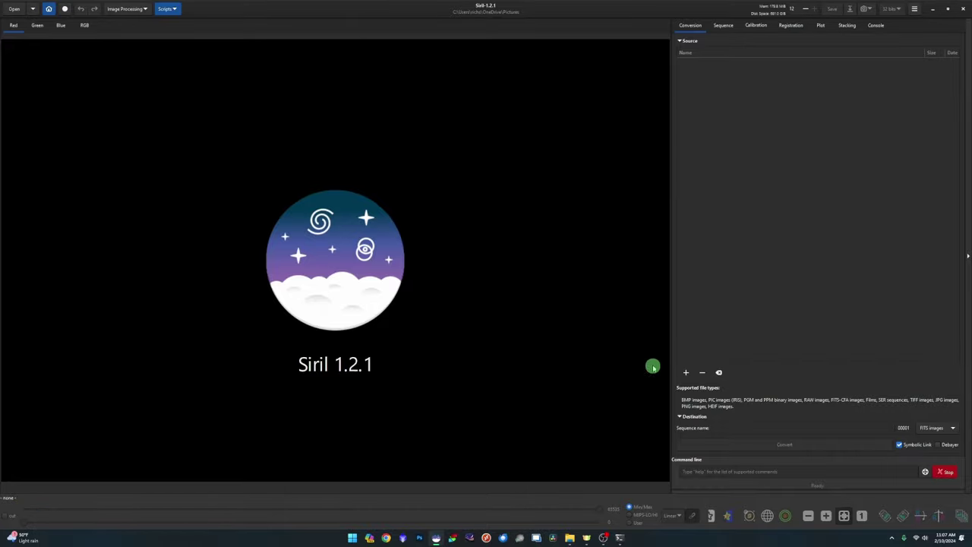
- Switch to File Explorer and open the FlameHorseheadRunningmanOrion session folder inside RedCat51, with the name column widened to fit
{"action": "left_click", "coordinate": [569, 537]}
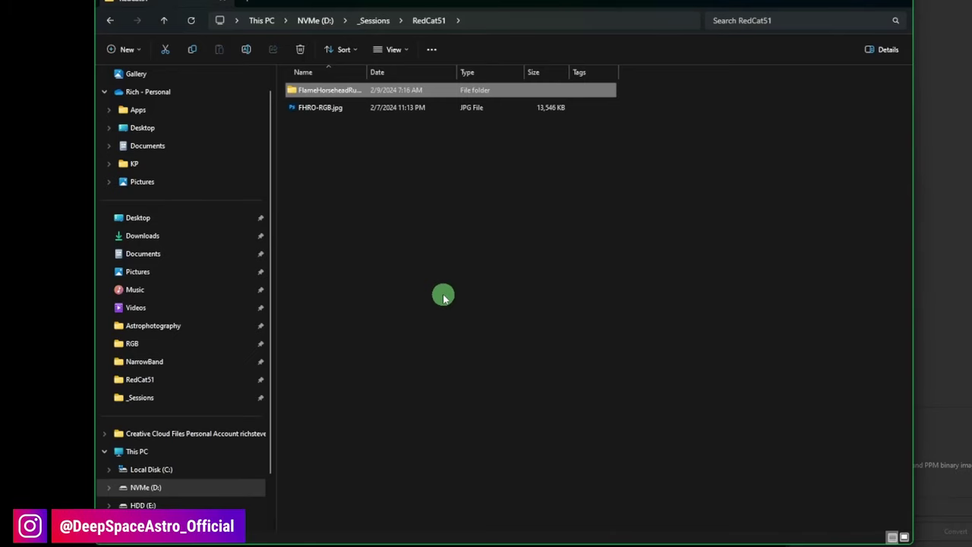
{"action": "key", "text": "ctrl+KP_Add"}
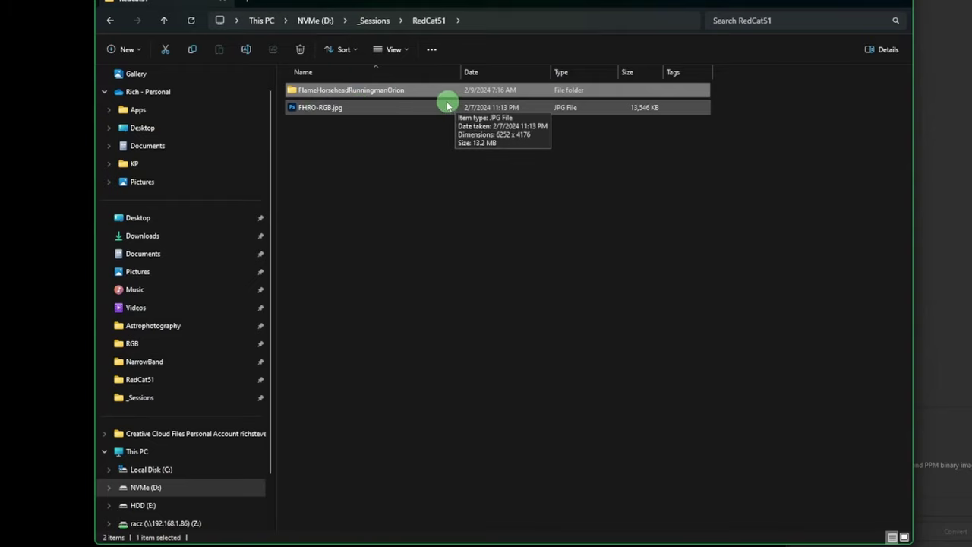
{"action": "mouse_move", "coordinate": [427, 99]}
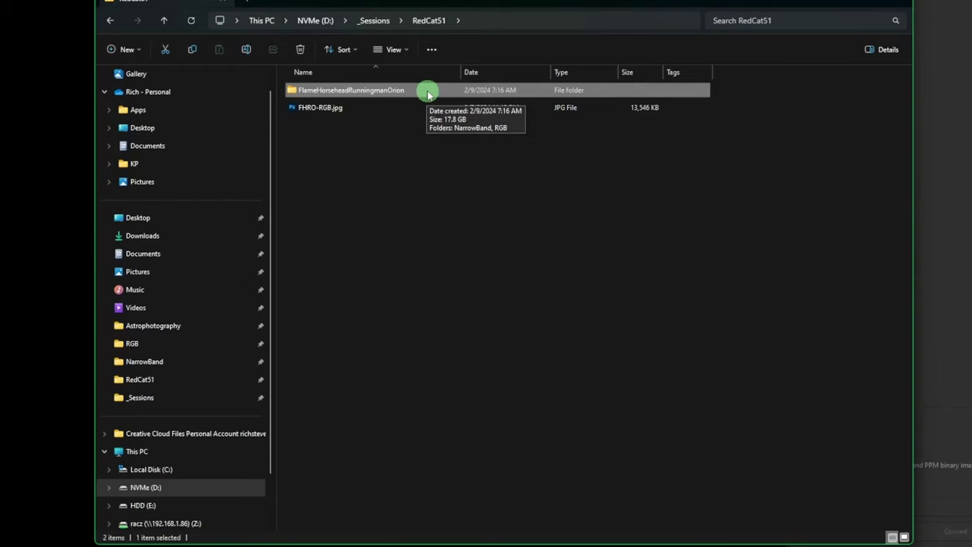
{"action": "double_click", "coordinate": [427, 91]}
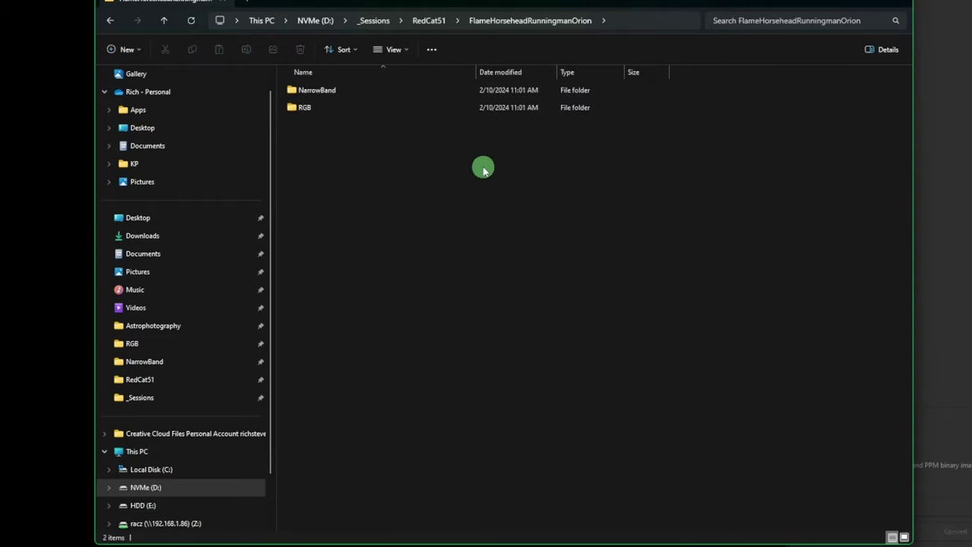
{"action": "left_click", "coordinate": [363, 91]}
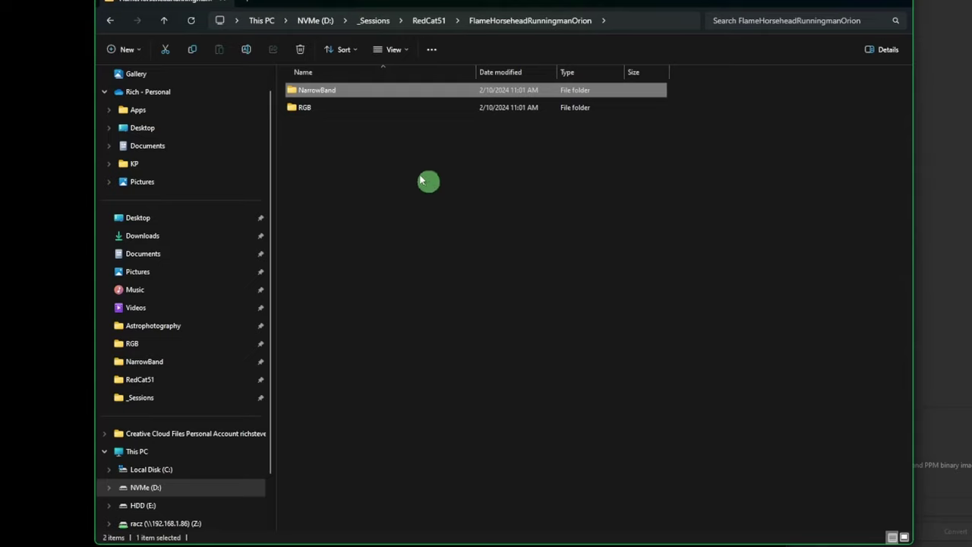
{"action": "left_click", "coordinate": [342, 108]}
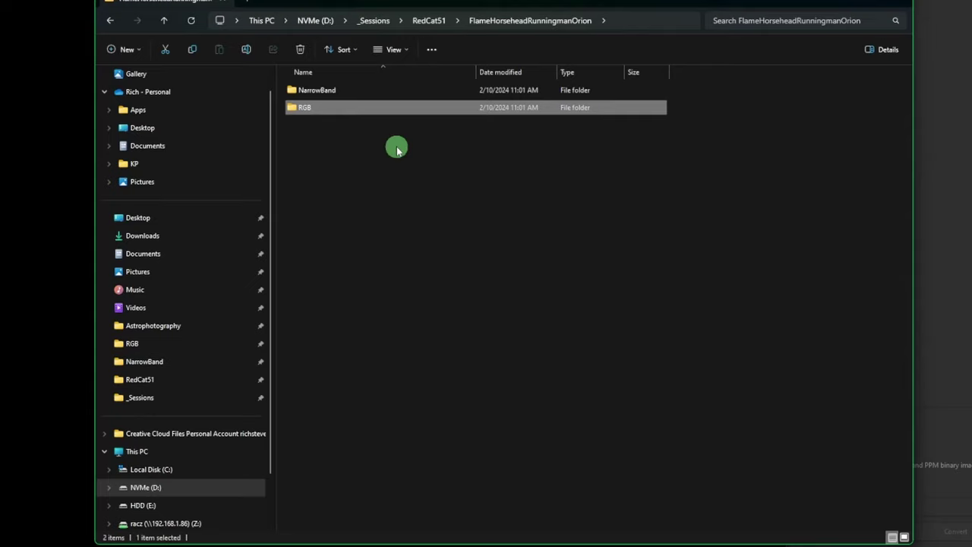
- Examine the NarrowBand folder's BIASES, DARKS, FLATS and LIGHTS subfolders and the light frames inside LIGHTS
{"action": "double_click", "coordinate": [318, 91]}
{"action": "left_click", "coordinate": [347, 91]}
{"action": "left_click", "coordinate": [347, 106]}
{"action": "left_click", "coordinate": [354, 125]}
{"action": "left_click", "coordinate": [366, 142]}
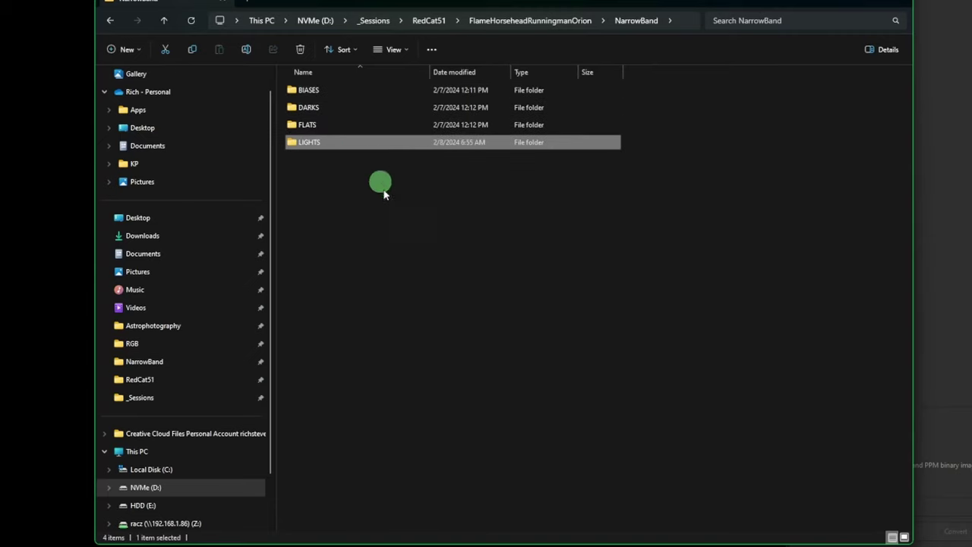
{"action": "double_click", "coordinate": [408, 147]}
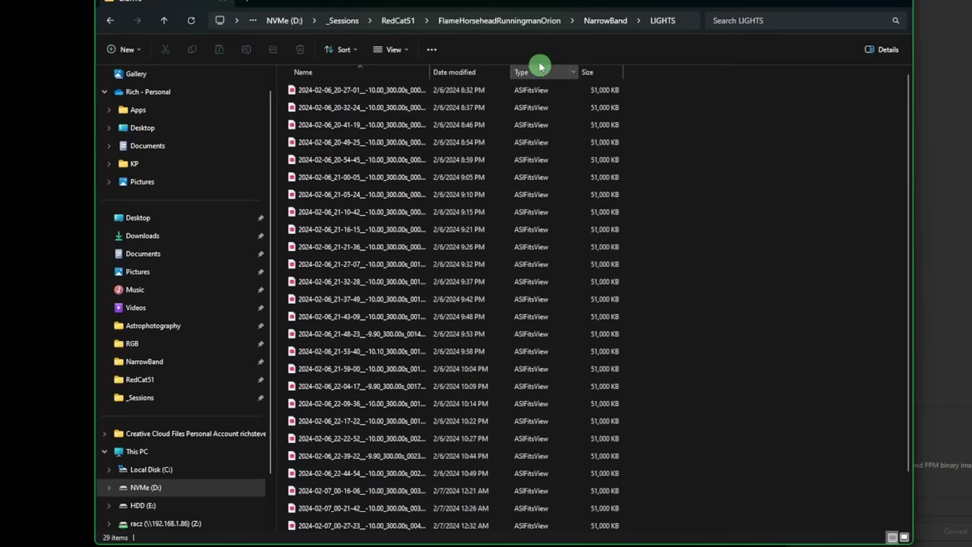
- Examine the light frames in the RGB folder's LIGHTS subfolder and return to the FlameHorseheadRunningmanOrion folder
{"action": "left_click", "coordinate": [499, 21]}
{"action": "double_click", "coordinate": [327, 110]}
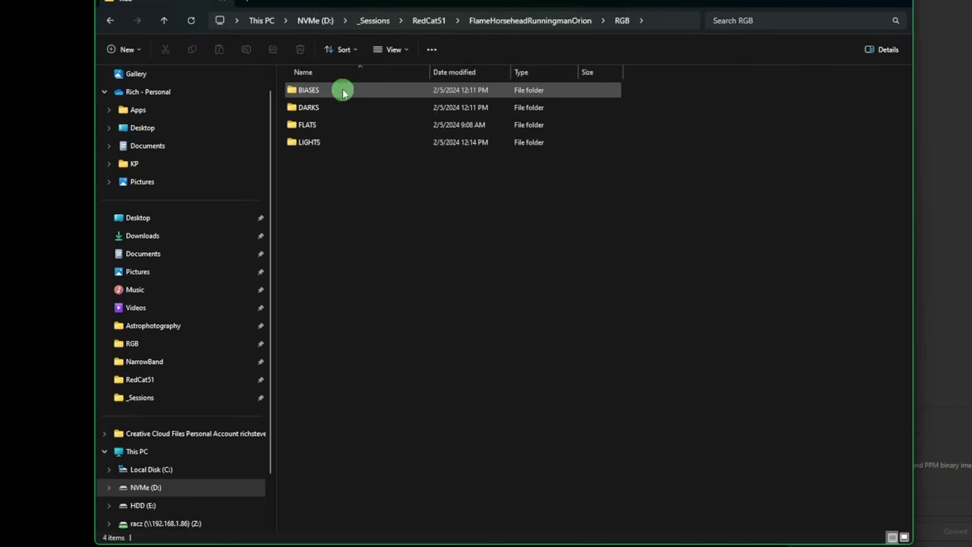
{"action": "double_click", "coordinate": [353, 144]}
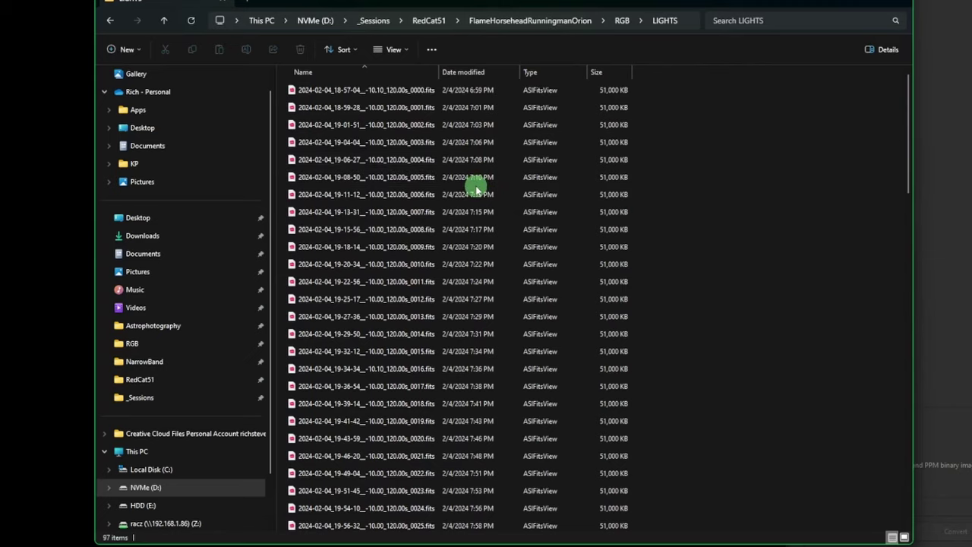
{"action": "key", "text": "alt+Up"}
{"action": "key", "text": "alt+Up"}
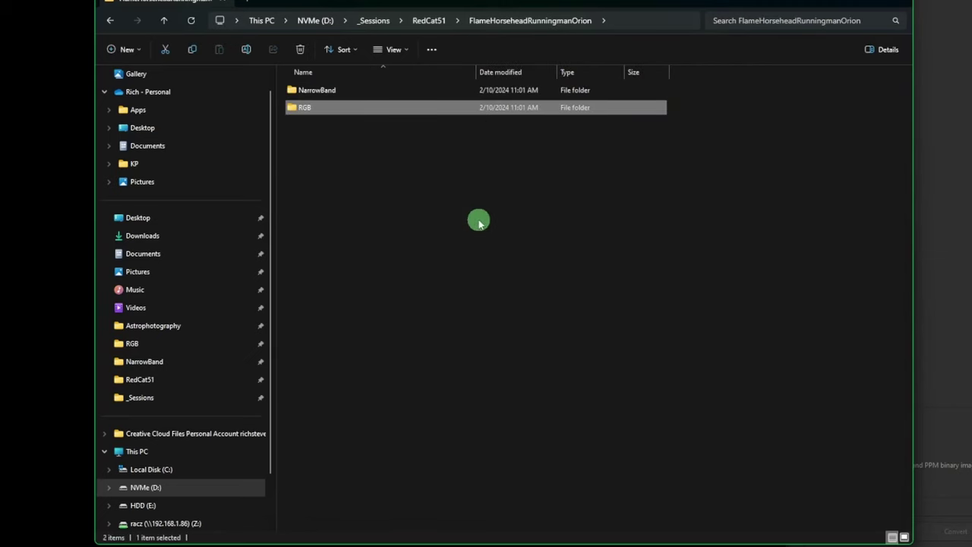
- Create a new folder named Prep in the FlameHorseheadRunningmanOrion folder
{"action": "left_click", "coordinate": [478, 219]}
{"action": "right_click", "coordinate": [394, 221]}
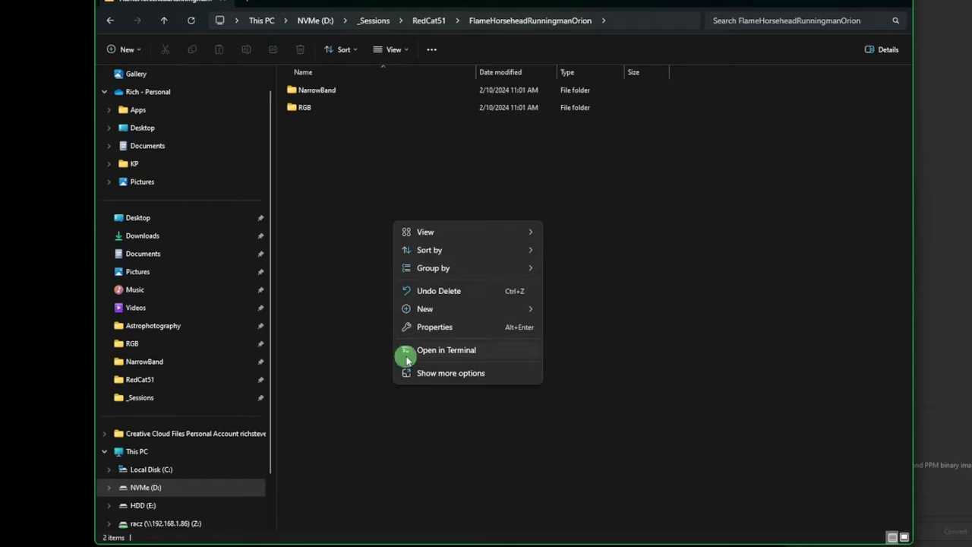
{"action": "mouse_move", "coordinate": [426, 310]}
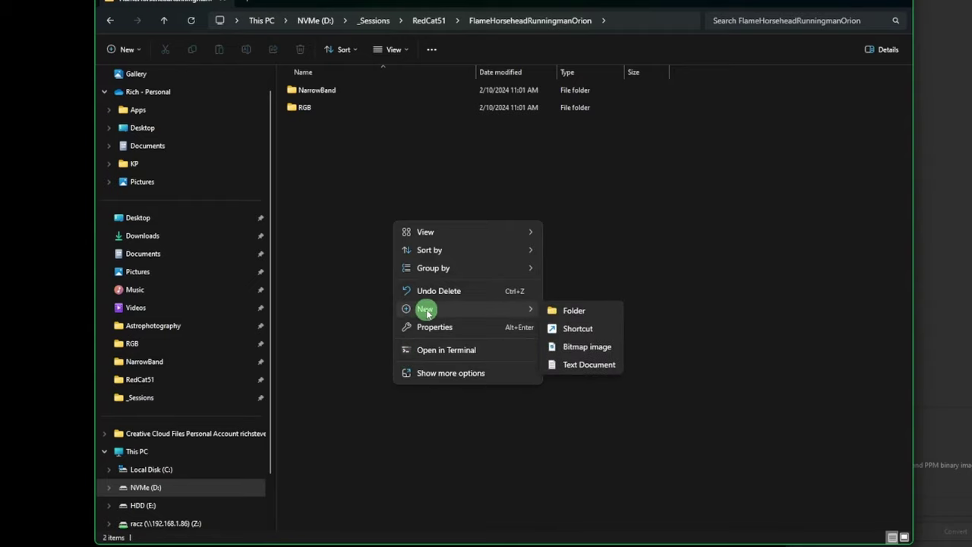
{"action": "left_click", "coordinate": [595, 311]}
{"action": "type", "text": "Prep"}
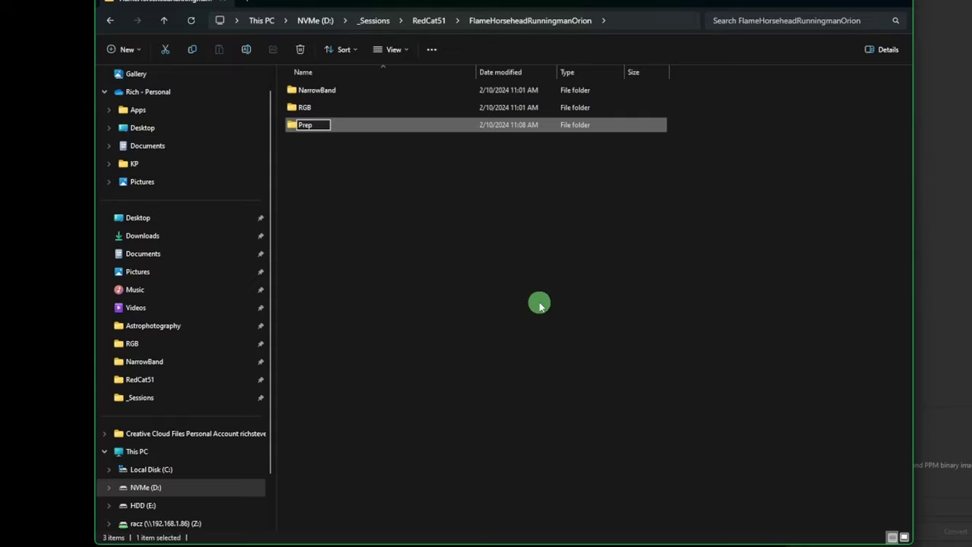
{"action": "key", "text": "Return"}
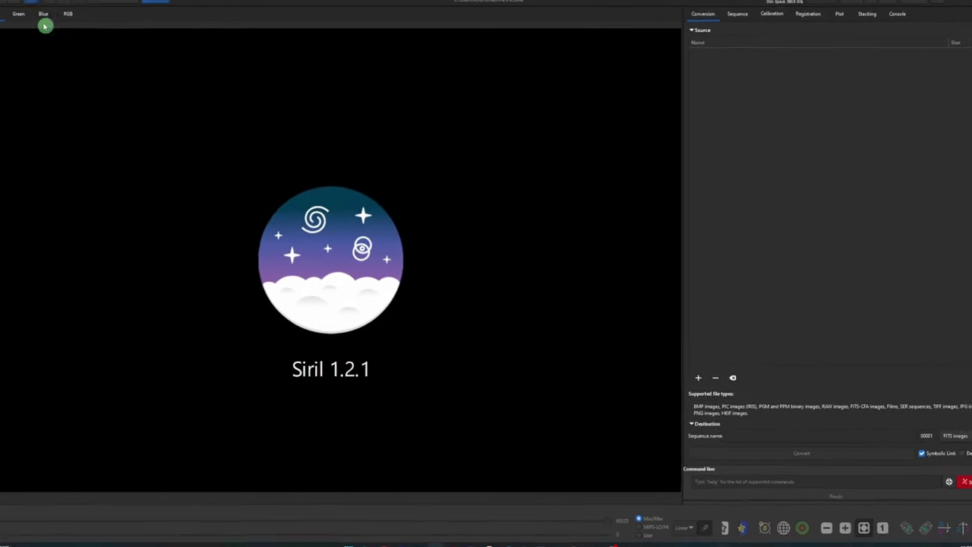
- In Siril, set the session's RGB folder as the working directory and run the OSC_Preprocessing script
{"action": "left_click", "coordinate": [48, 8]}
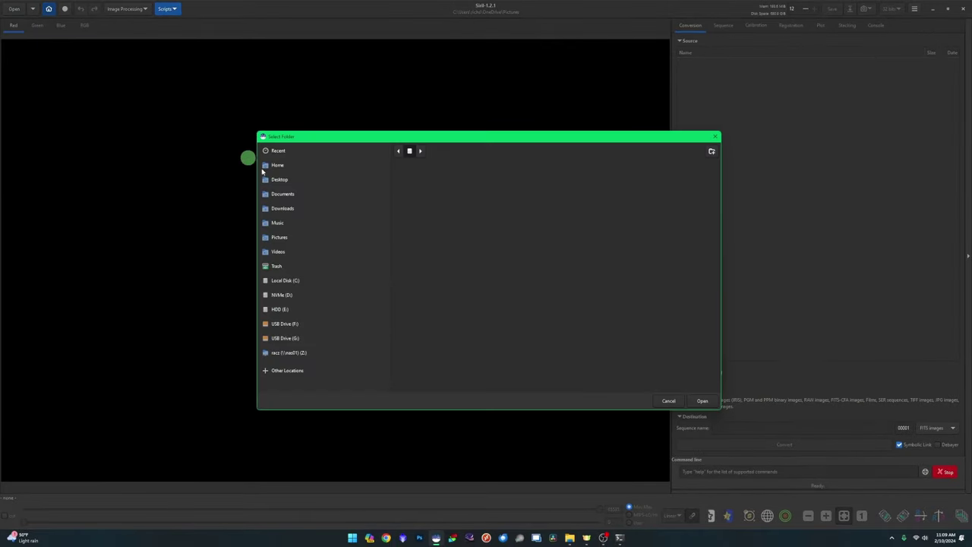
{"action": "left_click", "coordinate": [425, 177]}
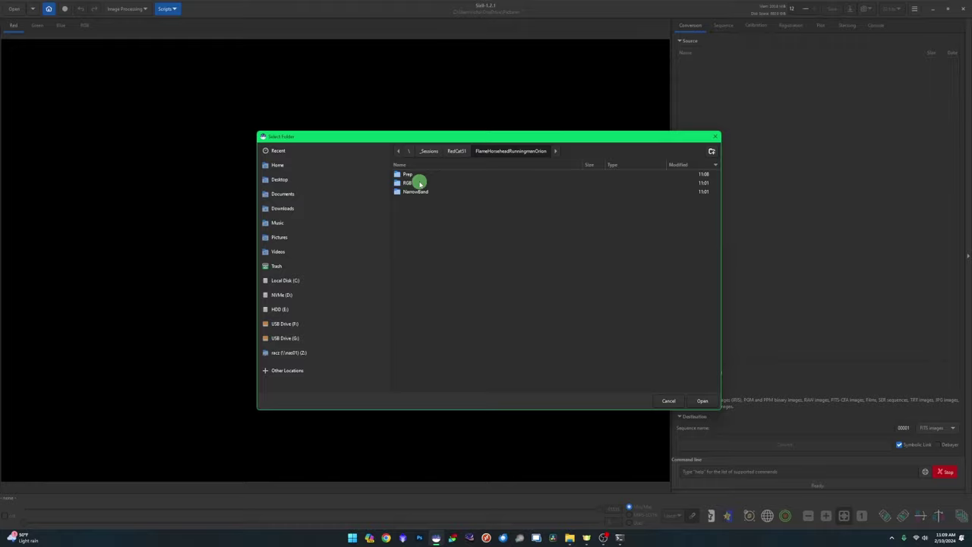
{"action": "double_click", "coordinate": [420, 184]}
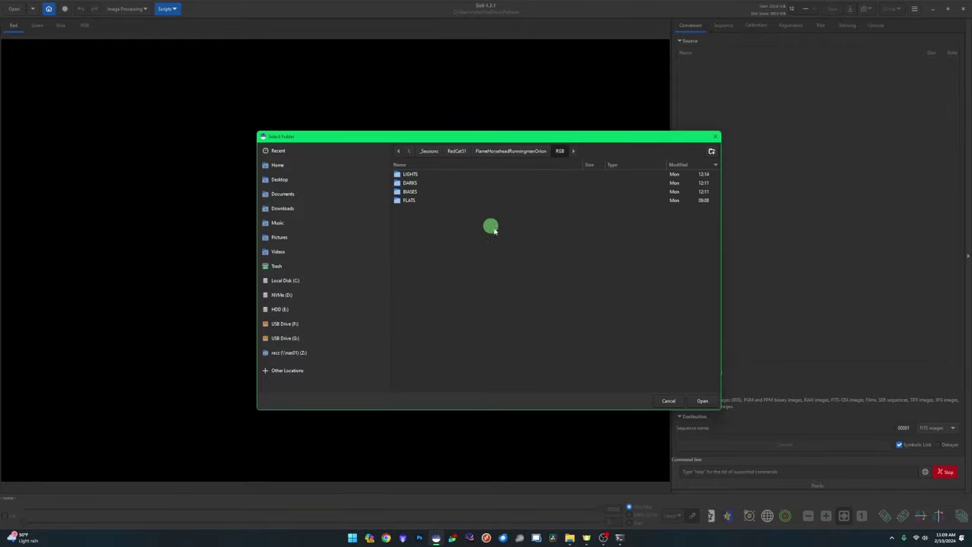
{"action": "left_click", "coordinate": [712, 401]}
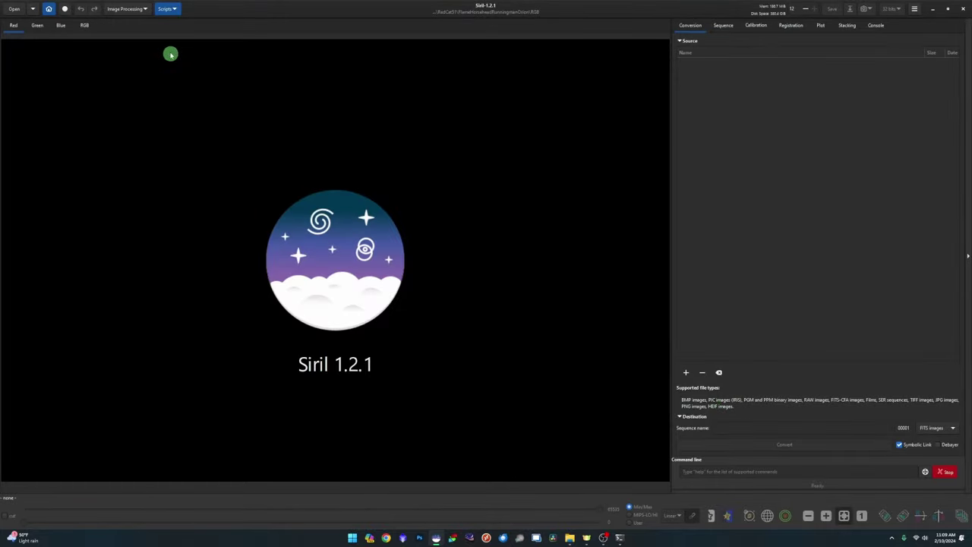
{"action": "left_click", "coordinate": [149, 16]}
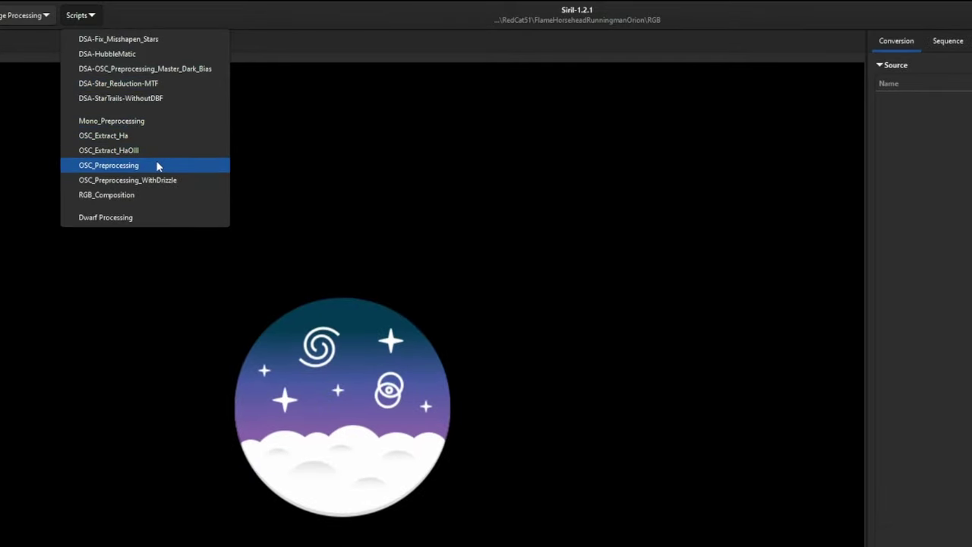
{"action": "left_click", "coordinate": [157, 165]}
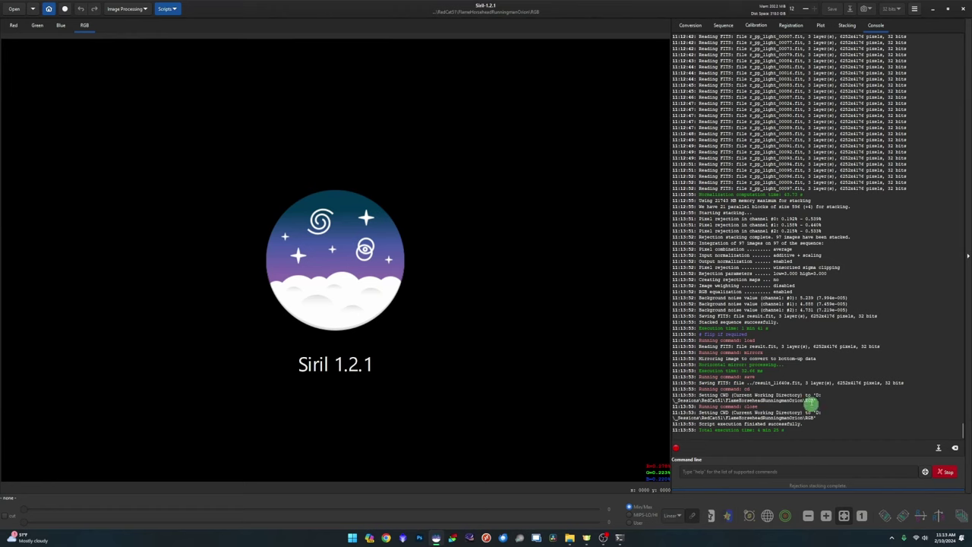
- Check the RGB folder in File Explorer for the stacked file result_11640s.fit and return to Siril
{"action": "mouse_move", "coordinate": [569, 531]}
{"action": "left_click", "coordinate": [569, 494]}
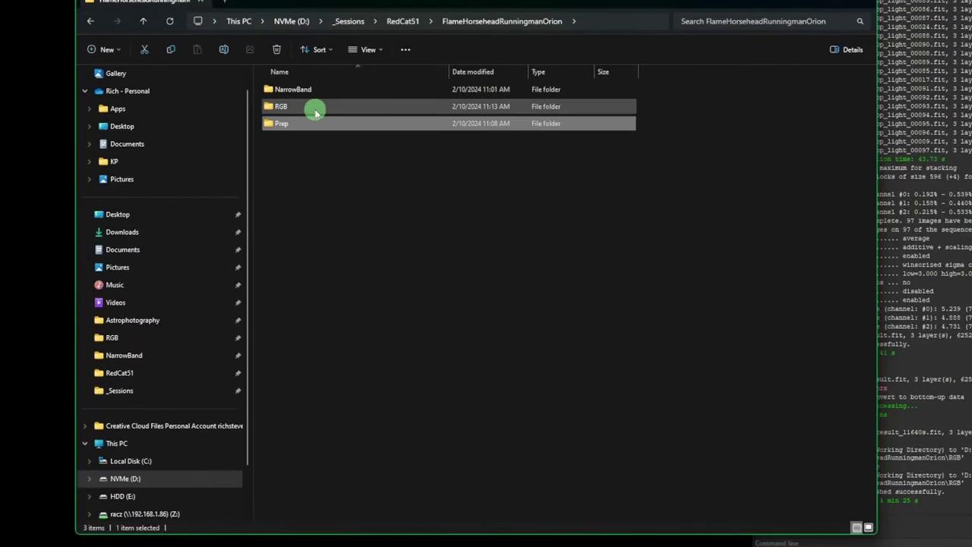
{"action": "double_click", "coordinate": [315, 107]}
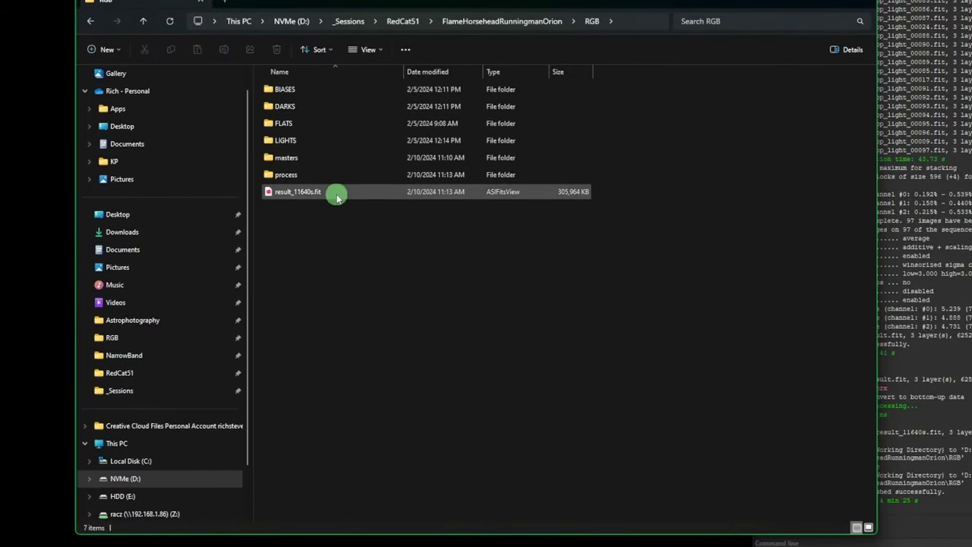
{"action": "left_click", "coordinate": [338, 196]}
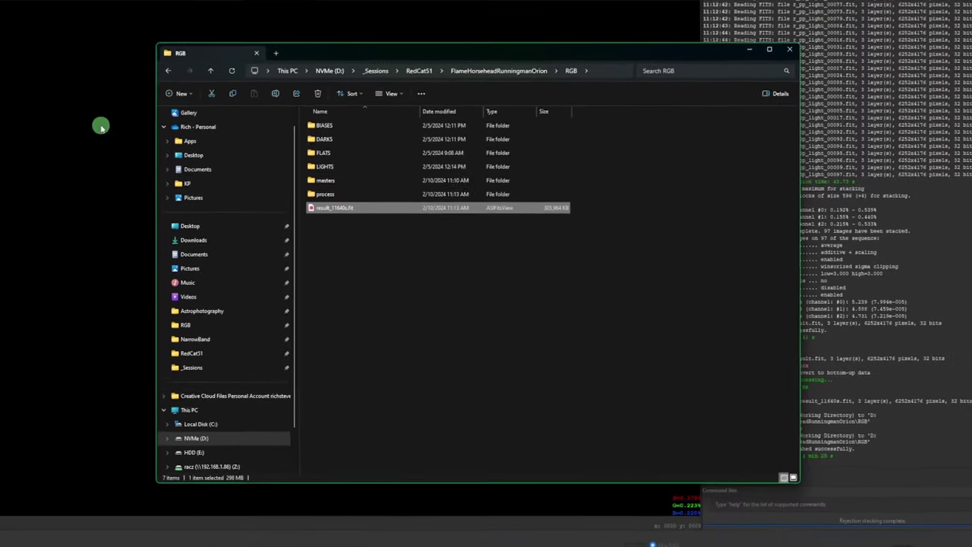
{"action": "left_click", "coordinate": [184, 161]}
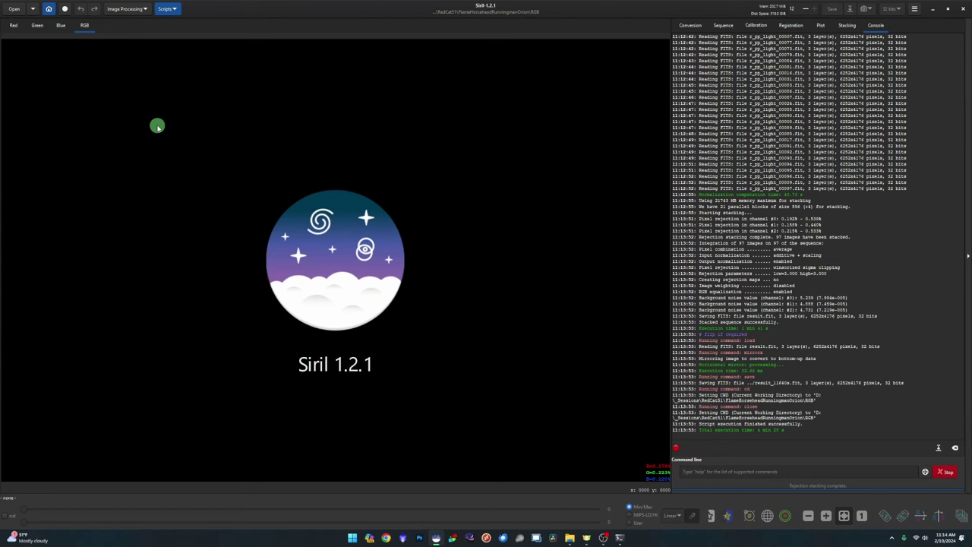
- Set the session's NarrowBand folder as the working directory and run the OSC_Extract_Ha script
{"action": "left_click", "coordinate": [50, 9]}
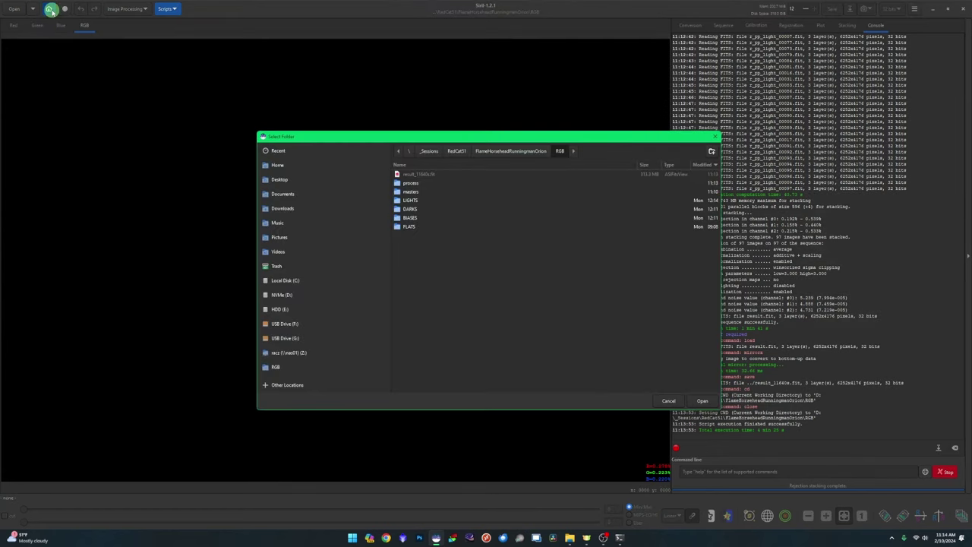
{"action": "left_click", "coordinate": [505, 152]}
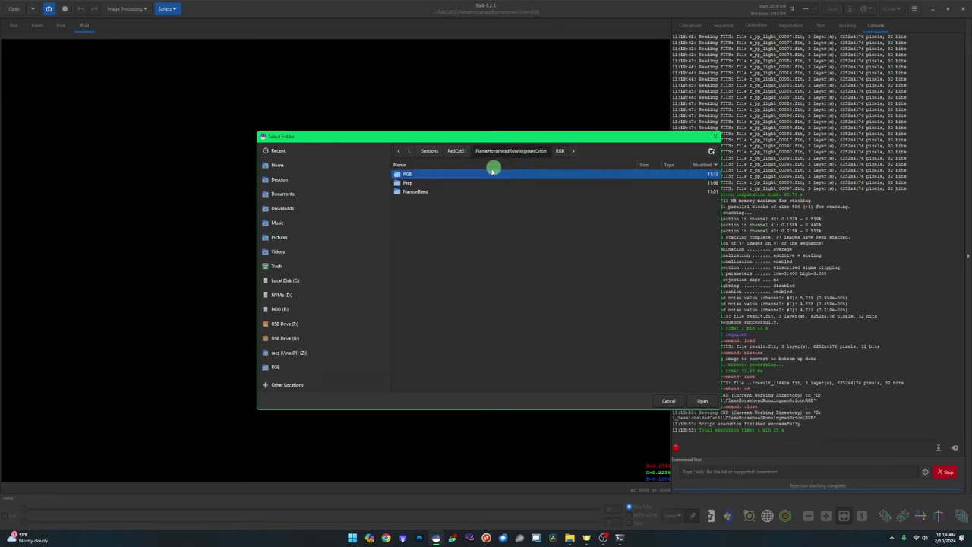
{"action": "double_click", "coordinate": [427, 192]}
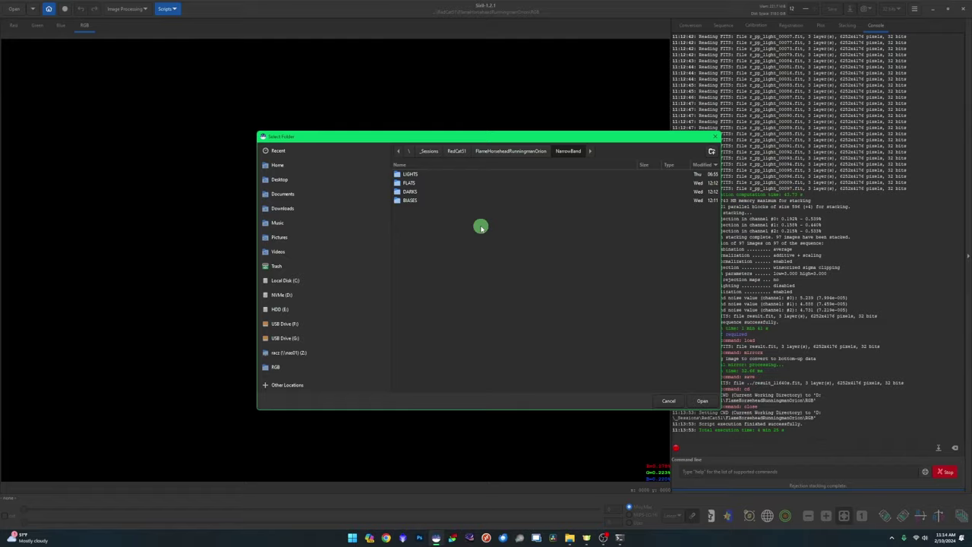
{"action": "left_click", "coordinate": [703, 401]}
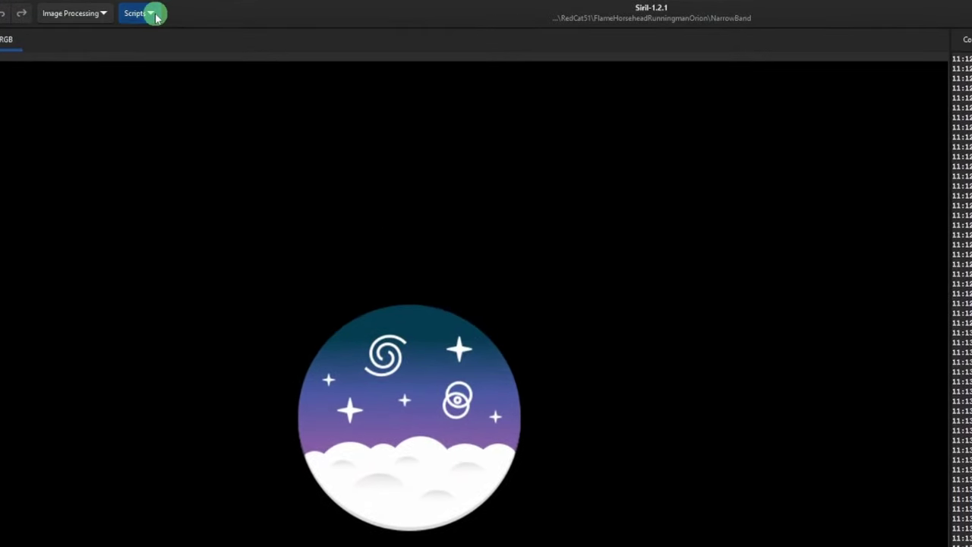
{"action": "left_click", "coordinate": [154, 14]}
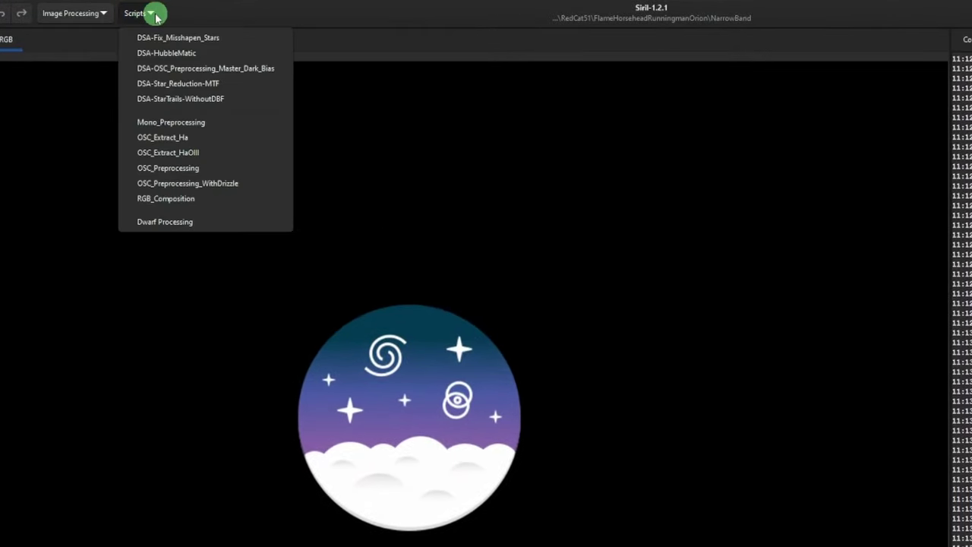
{"action": "left_click", "coordinate": [193, 139]}
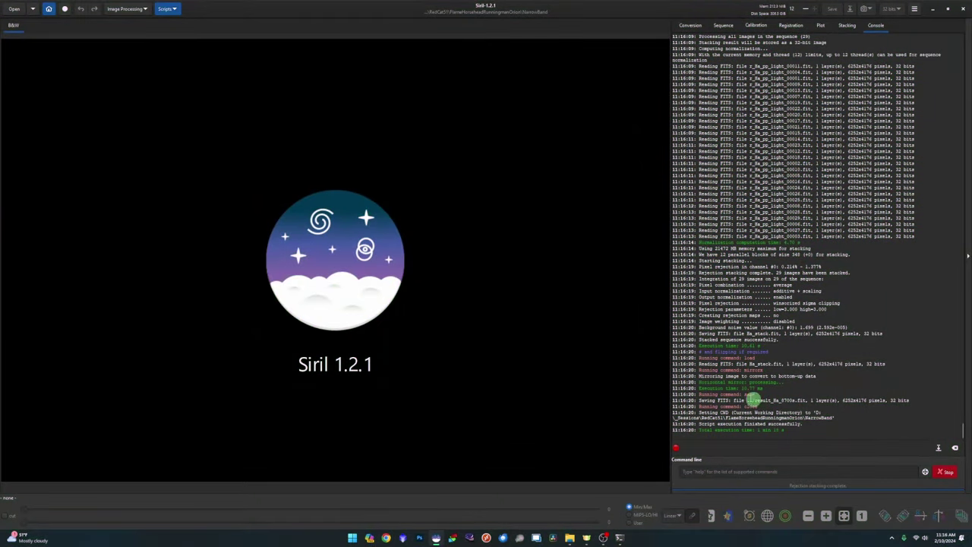
- Check the NarrowBand folder in File Explorer for the stacked Ha result file and return to Siril
{"action": "left_click", "coordinate": [570, 538]}
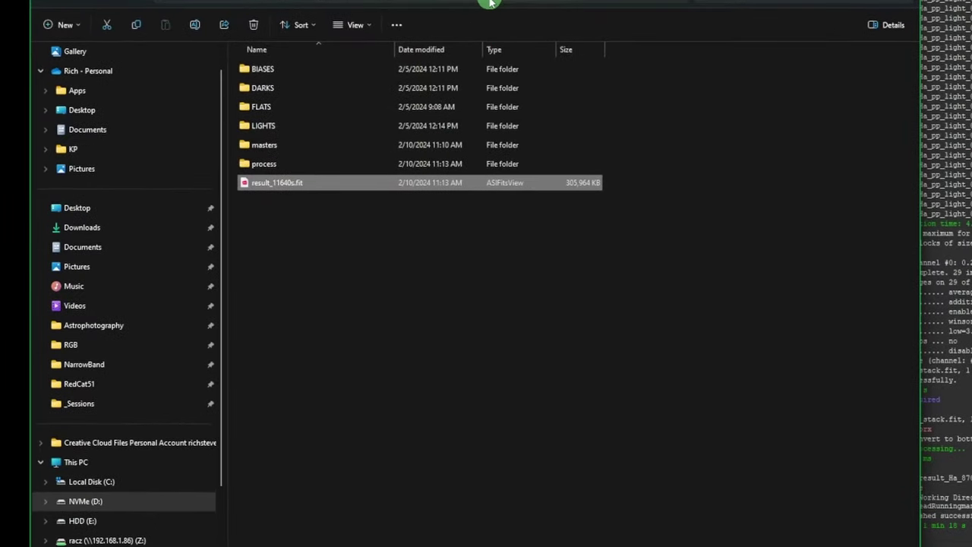
{"action": "left_click", "coordinate": [490, 3]}
{"action": "double_click", "coordinate": [304, 68]}
{"action": "left_click", "coordinate": [481, 183]}
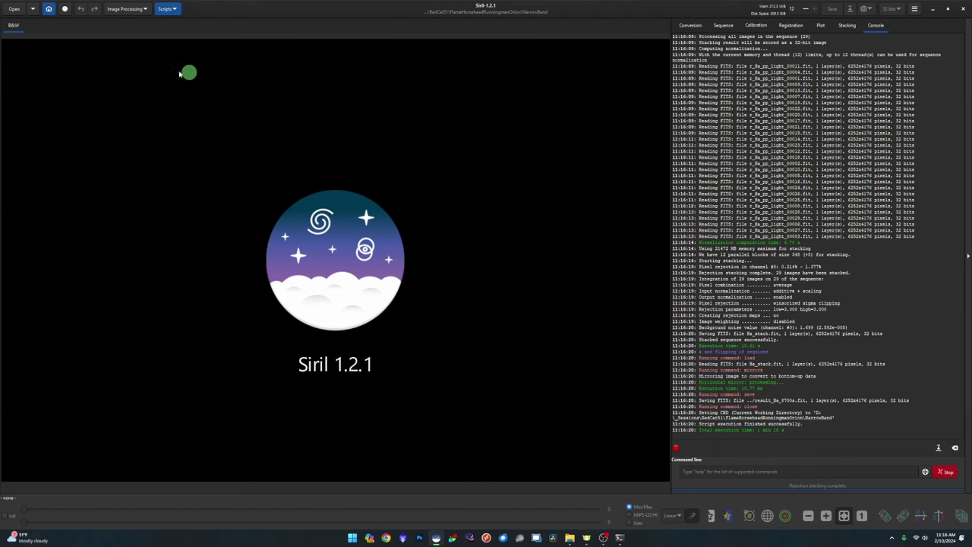
- Set the Prep folder of the FlameHorseheadRunningmanOrion session as the working directory
{"action": "left_click", "coordinate": [48, 8]}
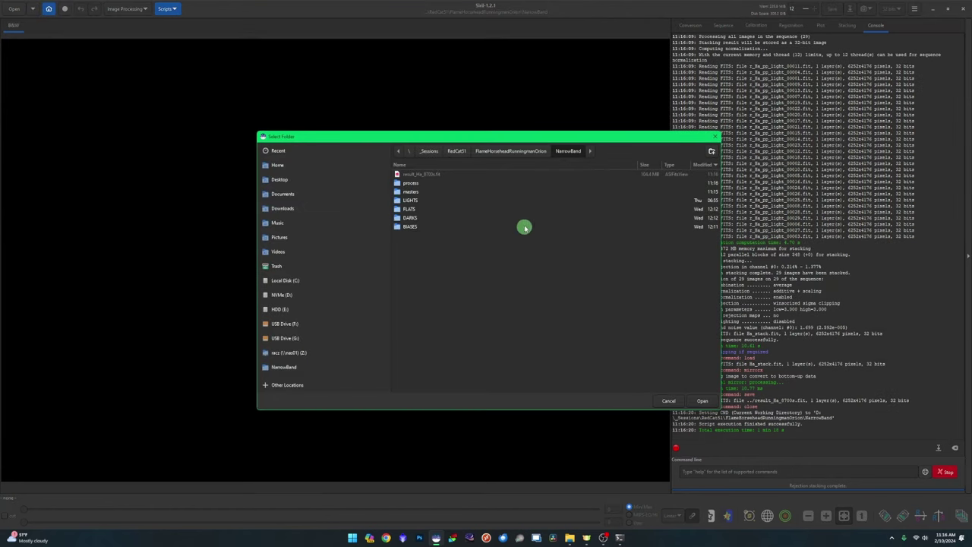
{"action": "left_click", "coordinate": [517, 150]}
{"action": "left_click", "coordinate": [416, 193]}
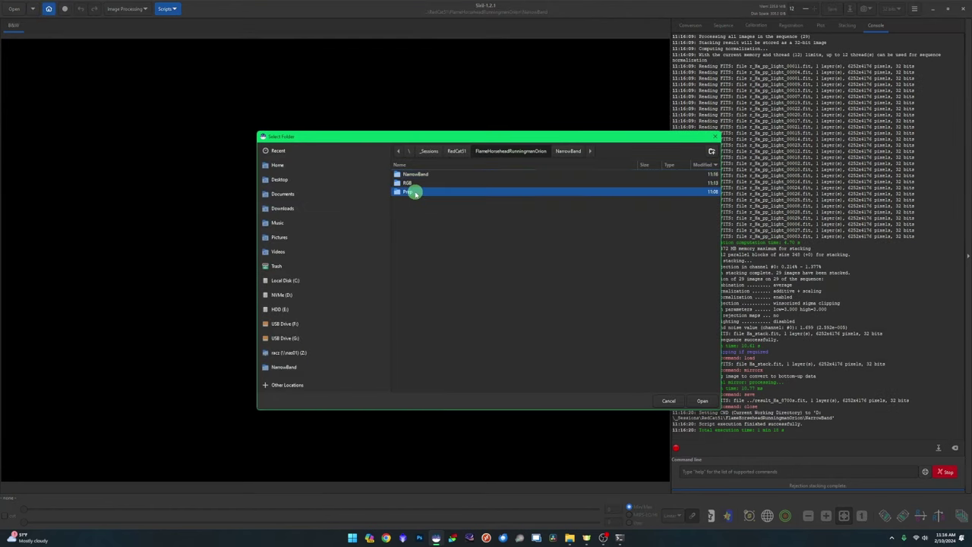
{"action": "double_click", "coordinate": [474, 191]}
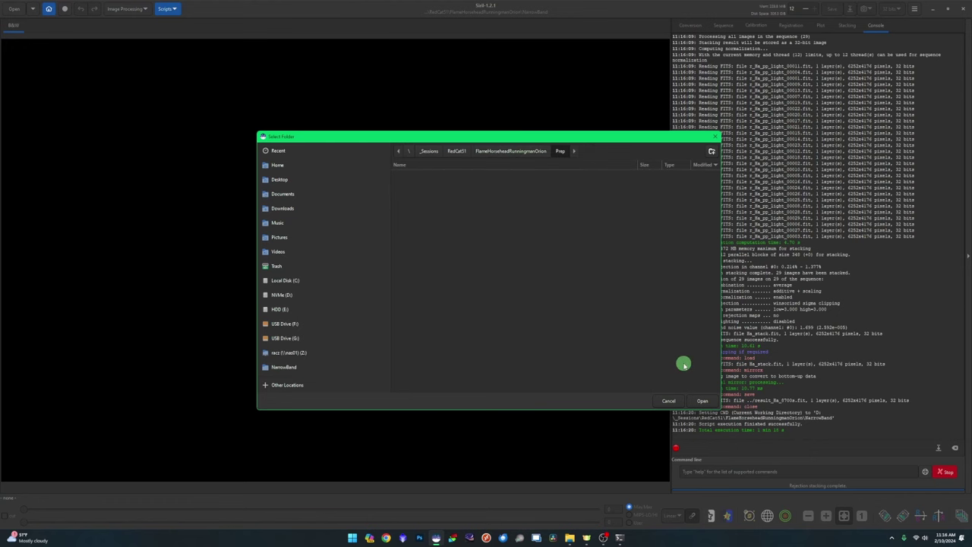
{"action": "left_click", "coordinate": [702, 400]}
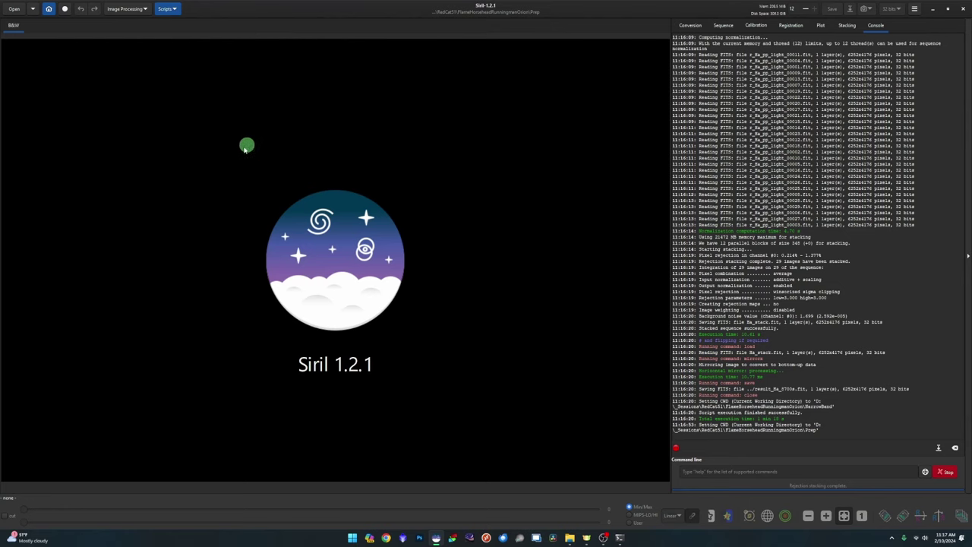
- Open the stacked result_11640s.fit from the session's RGB folder and display it with AutoStretch
{"action": "left_click", "coordinate": [15, 11]}
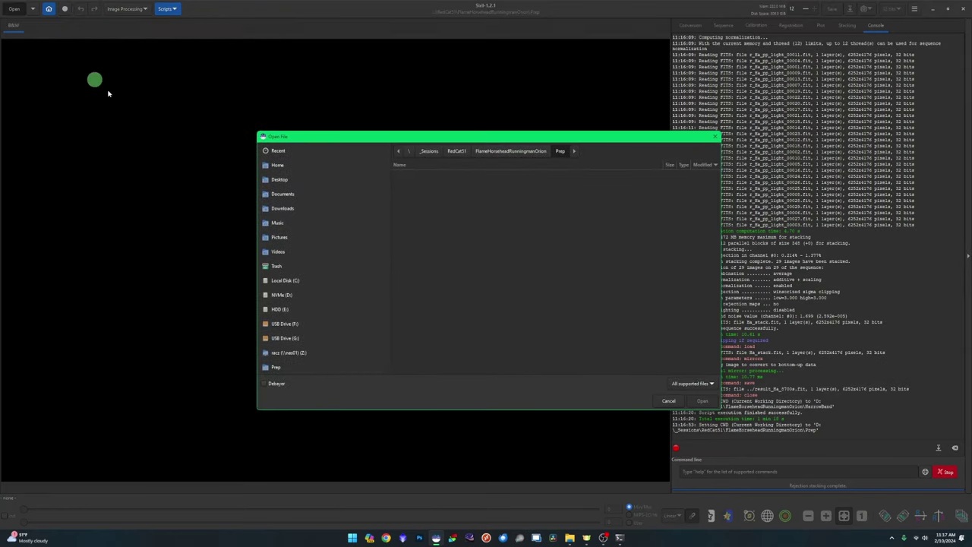
{"action": "left_click", "coordinate": [509, 152]}
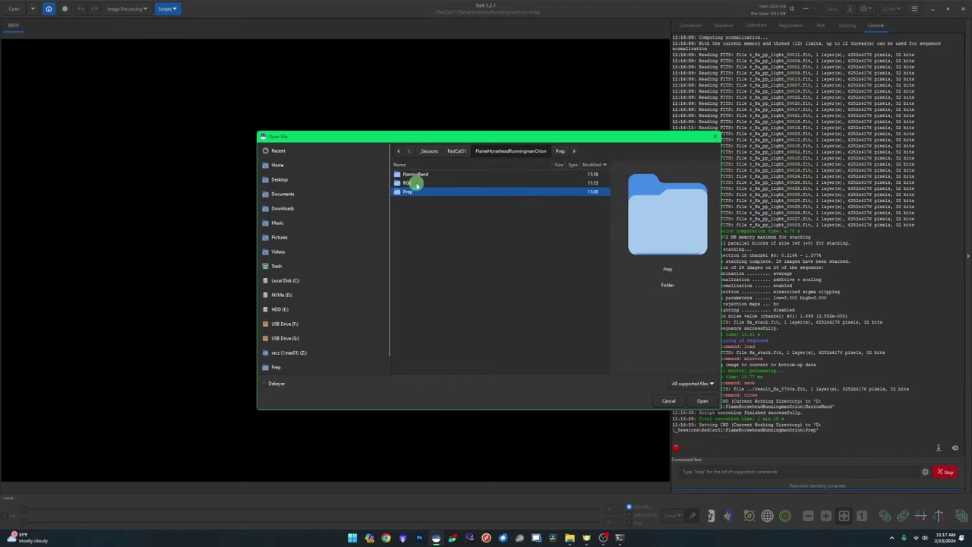
{"action": "double_click", "coordinate": [413, 184]}
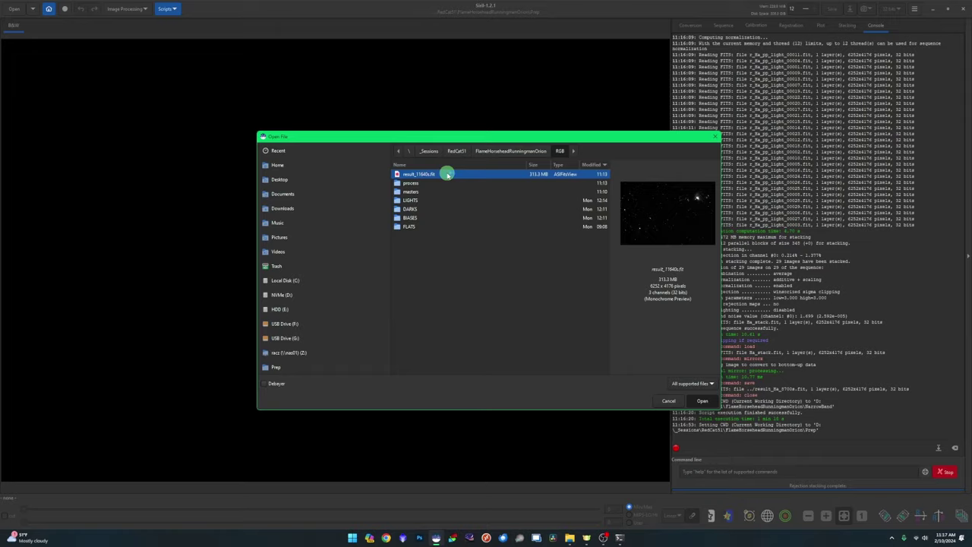
{"action": "double_click", "coordinate": [447, 175]}
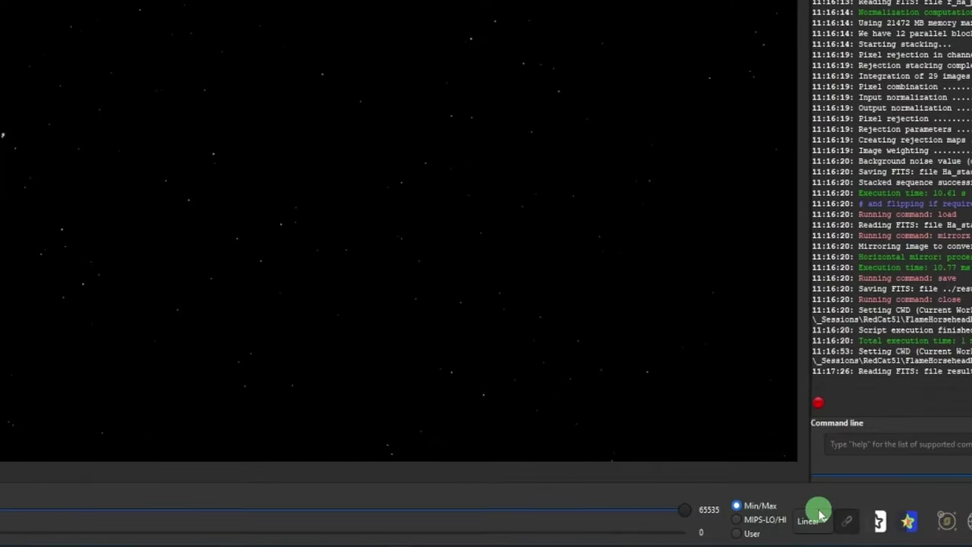
{"action": "left_click", "coordinate": [820, 515]}
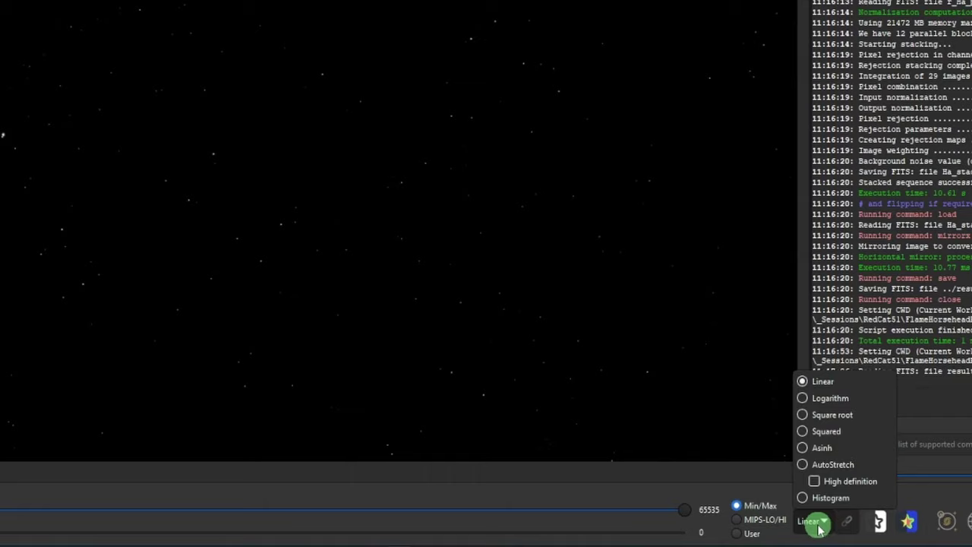
{"action": "left_click", "coordinate": [832, 464]}
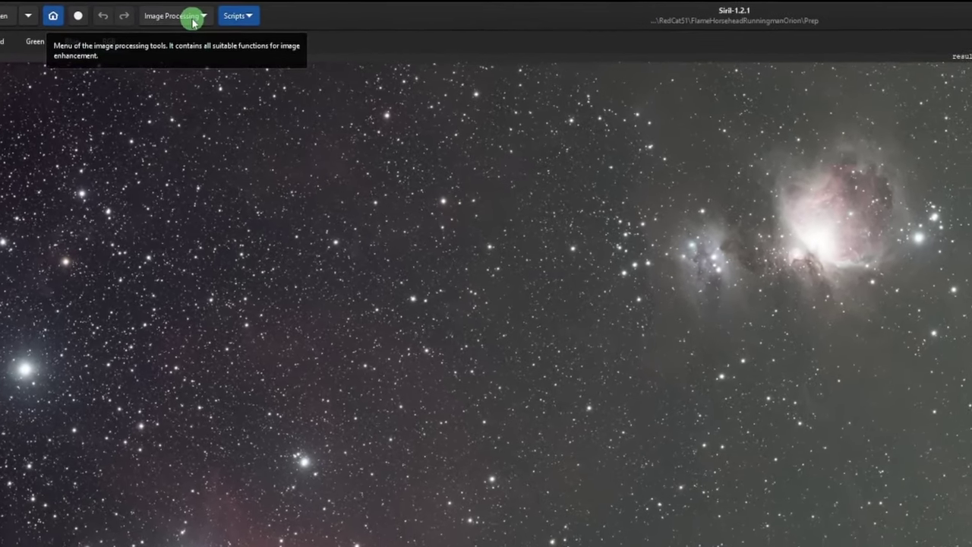
- Split the image into its RGB channels, saving red as r, green as g and blue as b
{"action": "left_click", "coordinate": [138, 12]}
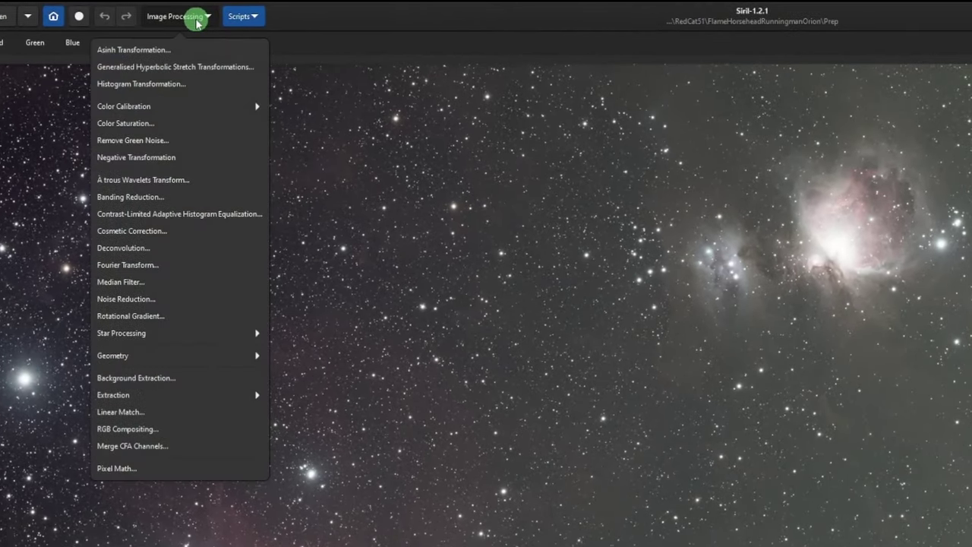
{"action": "left_click", "coordinate": [174, 395]}
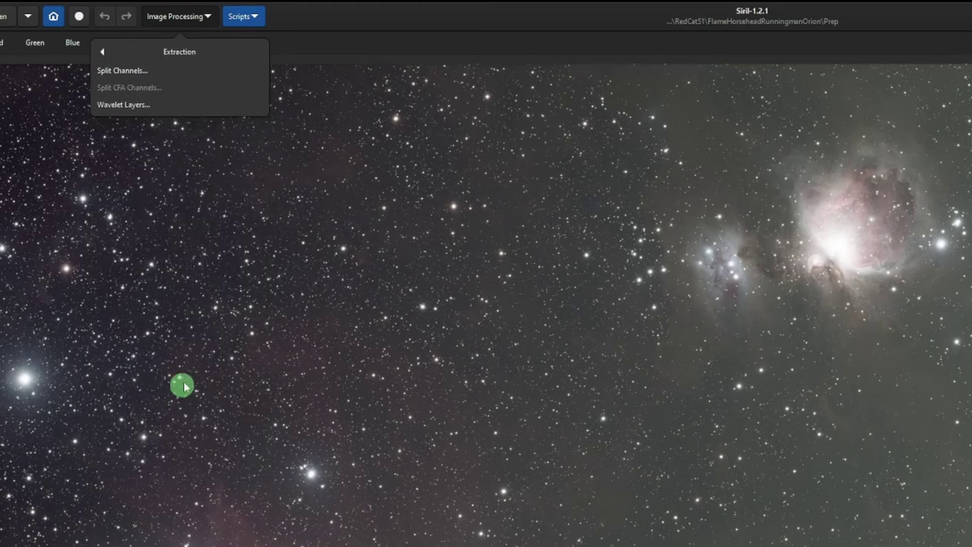
{"action": "left_click", "coordinate": [156, 71]}
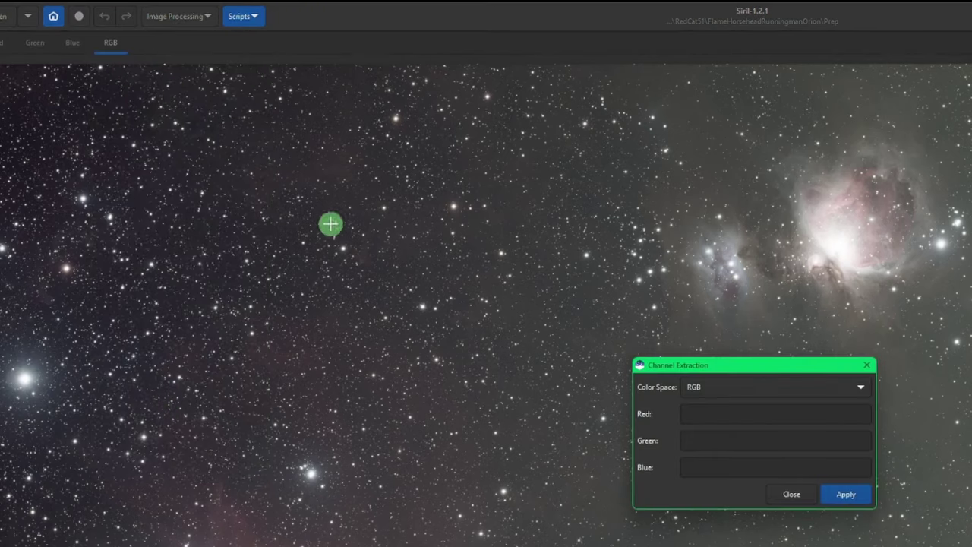
{"action": "left_click", "coordinate": [699, 415]}
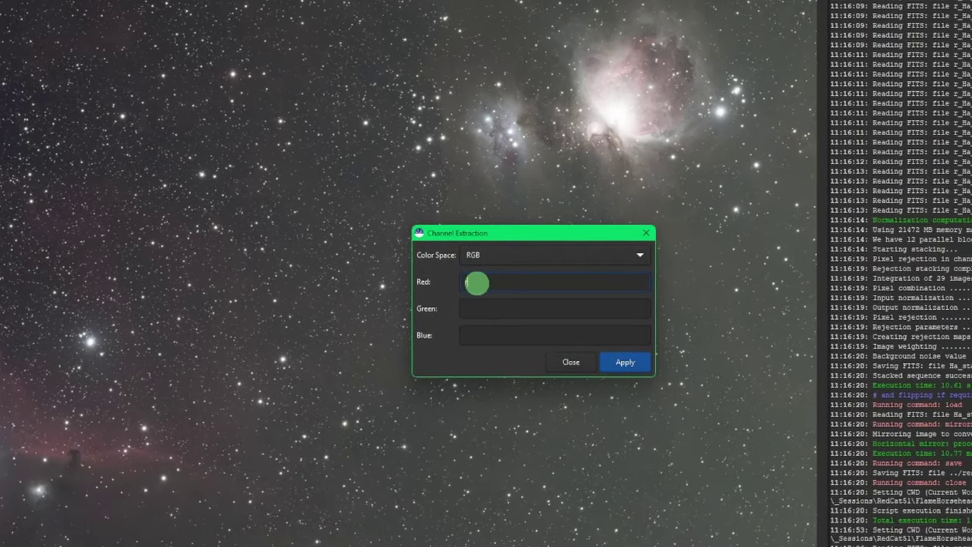
{"action": "type", "text": "r"}
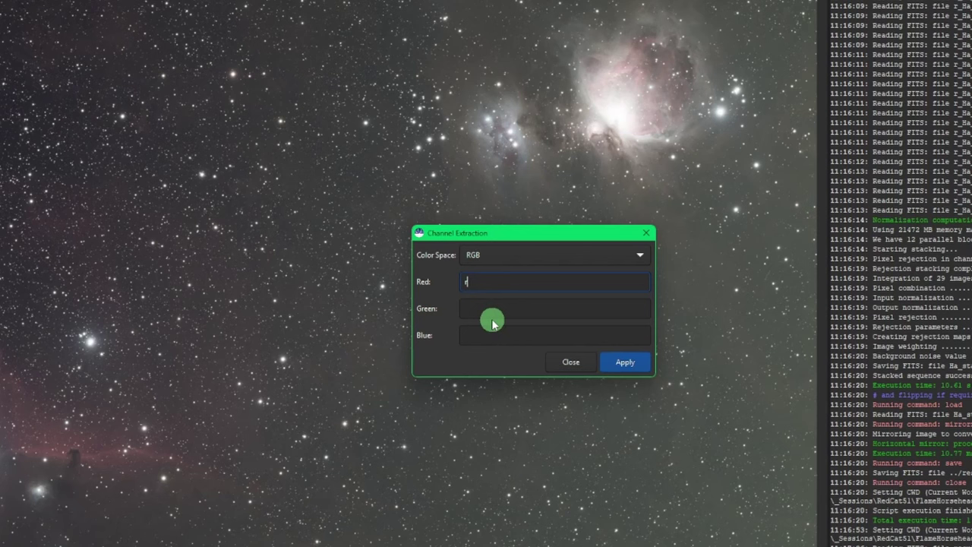
{"action": "left_click", "coordinate": [494, 310]}
{"action": "type", "text": "g"}
{"action": "left_click", "coordinate": [495, 337]}
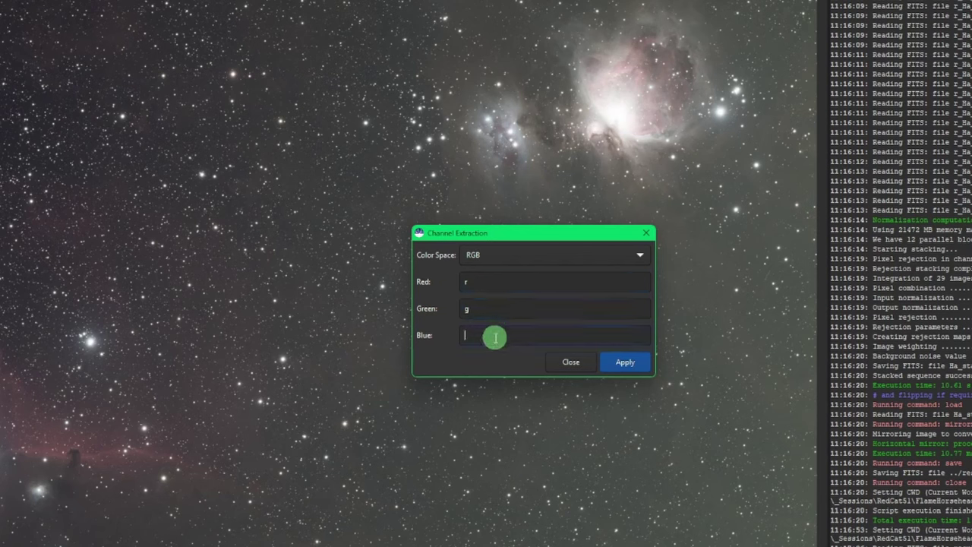
{"action": "type", "text": "b"}
{"action": "left_click", "coordinate": [512, 282]}
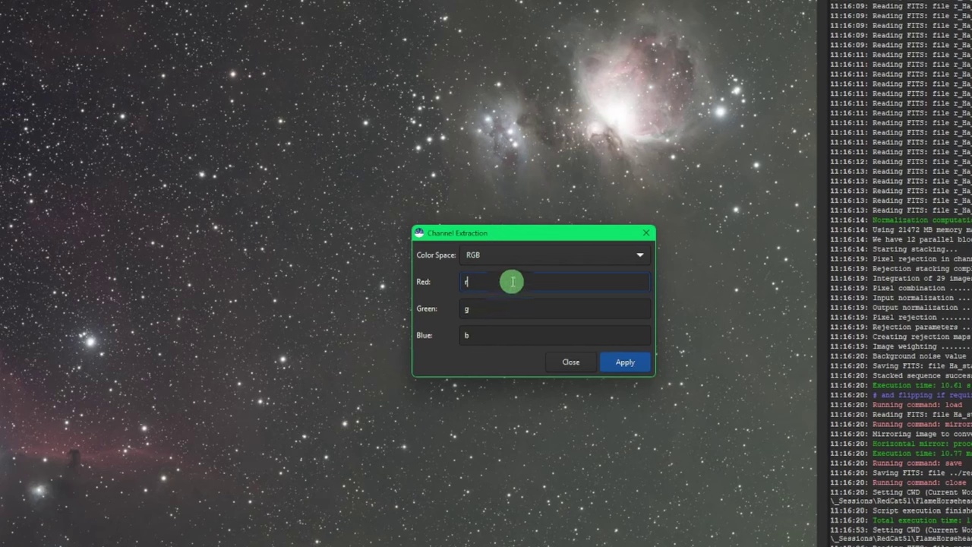
{"action": "left_click", "coordinate": [516, 310]}
{"action": "left_click", "coordinate": [523, 340]}
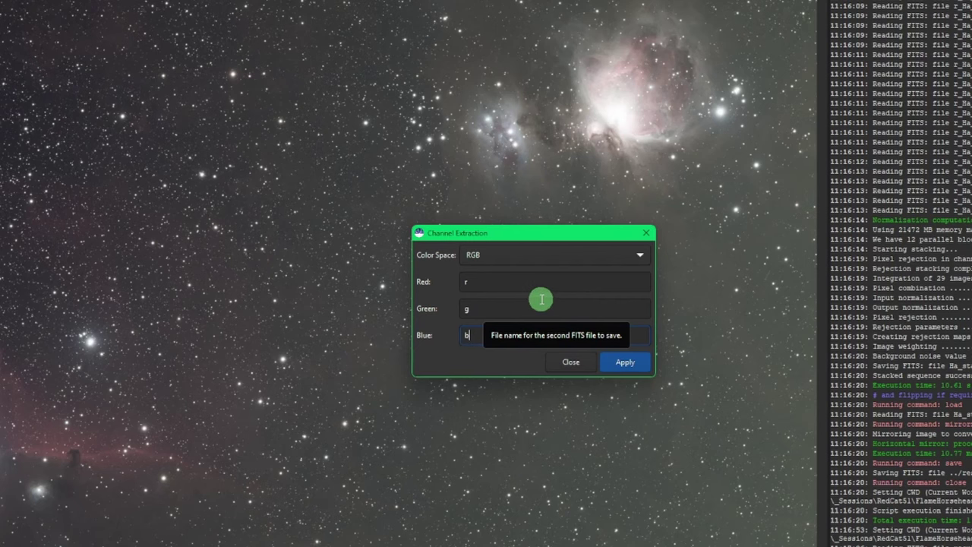
{"action": "left_click", "coordinate": [645, 370]}
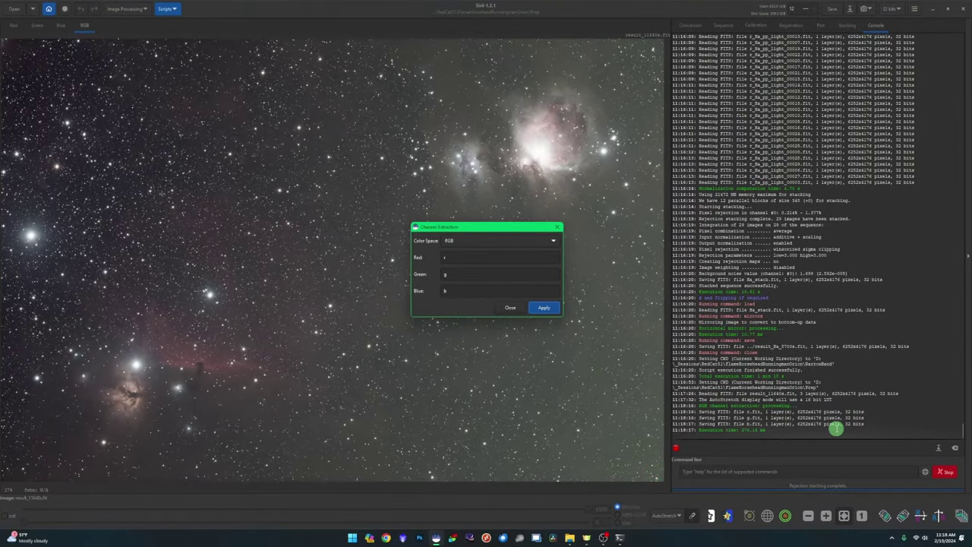
{"action": "left_click", "coordinate": [510, 308]}
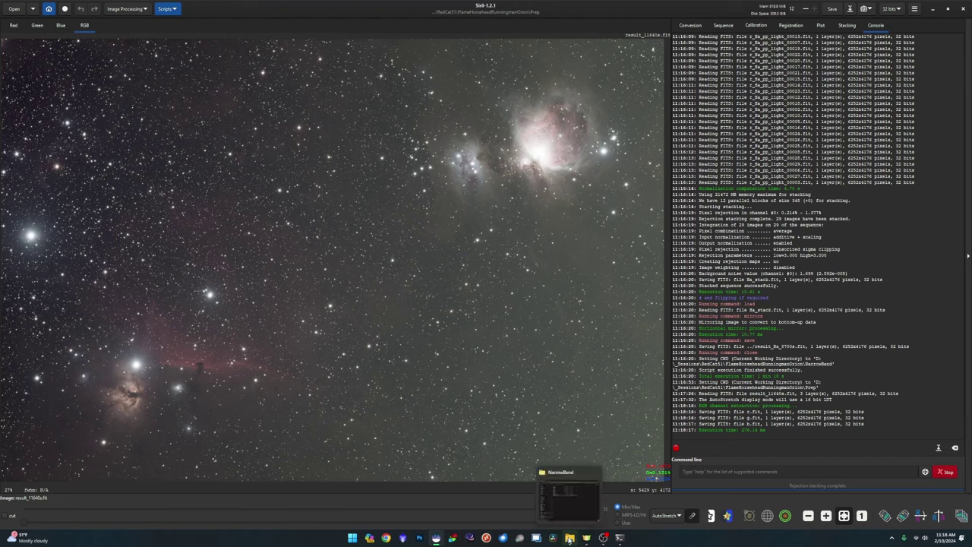
- Switch to File Explorer and check the session's Prep folder for the extracted channel files
{"action": "left_click", "coordinate": [570, 537]}
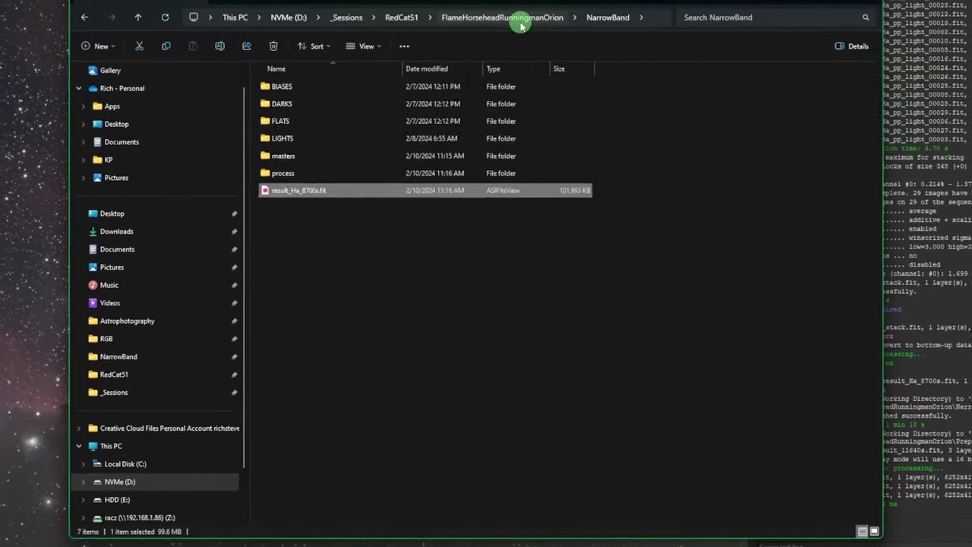
{"action": "left_click", "coordinate": [521, 25]}
{"action": "double_click", "coordinate": [321, 104]}
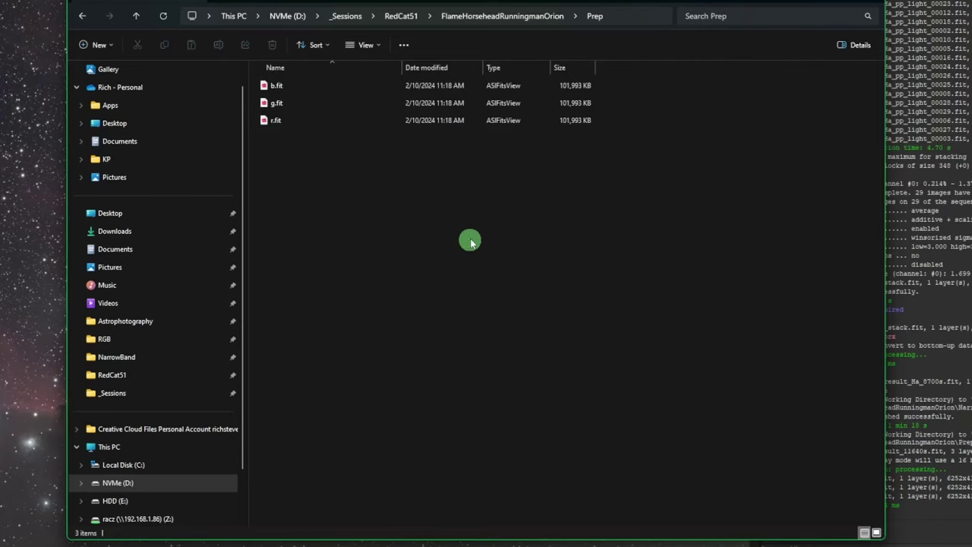
- Move the stacked file result_Ha_8700s.fit from the NarrowBand folder into the Prep folder
{"action": "left_click", "coordinate": [494, 16]}
{"action": "left_click", "coordinate": [464, 88]}
{"action": "double_click", "coordinate": [464, 88]}
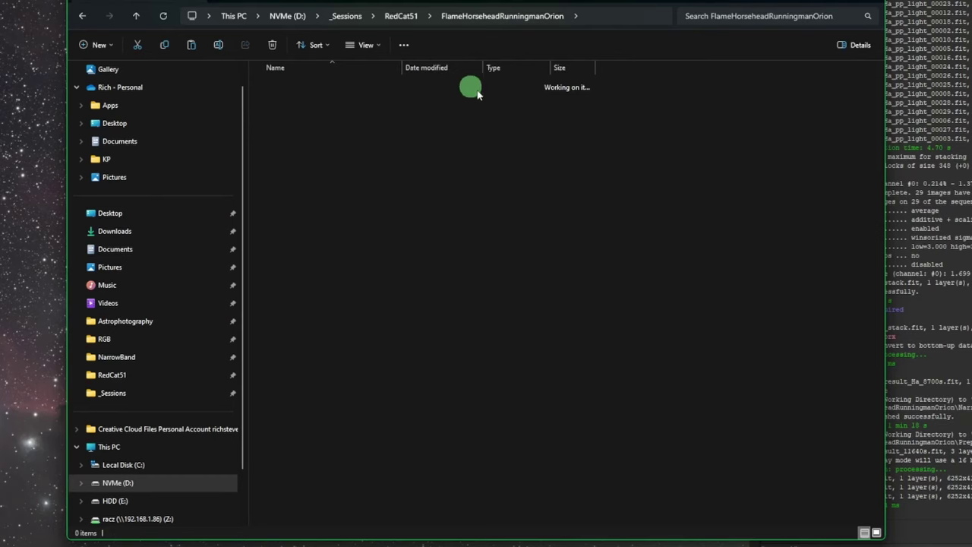
{"action": "left_click", "coordinate": [325, 193]}
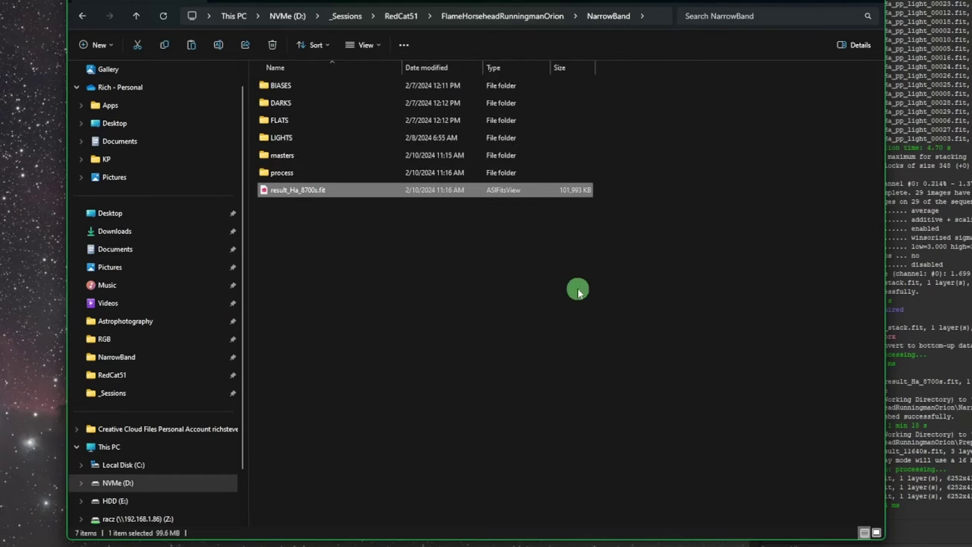
{"action": "left_click", "coordinate": [139, 47]}
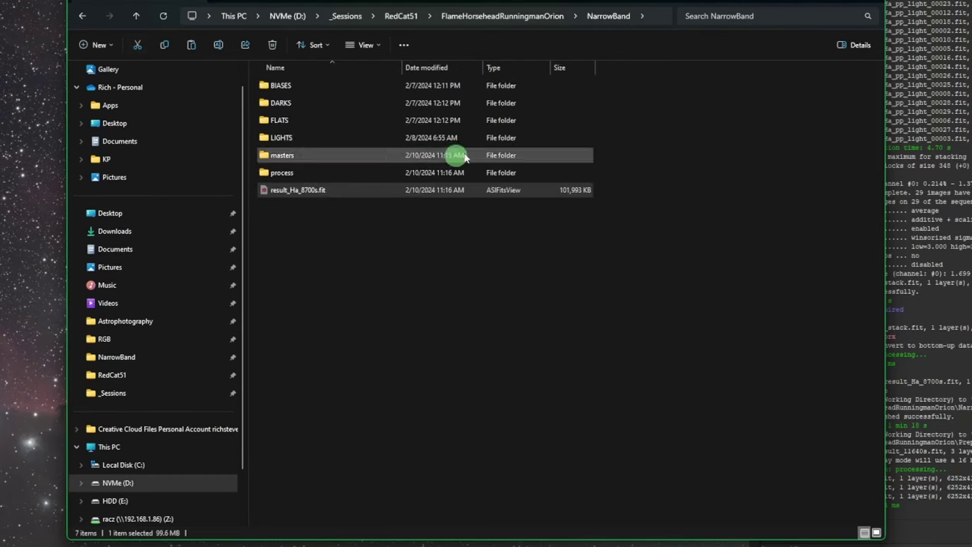
{"action": "left_click", "coordinate": [489, 16]}
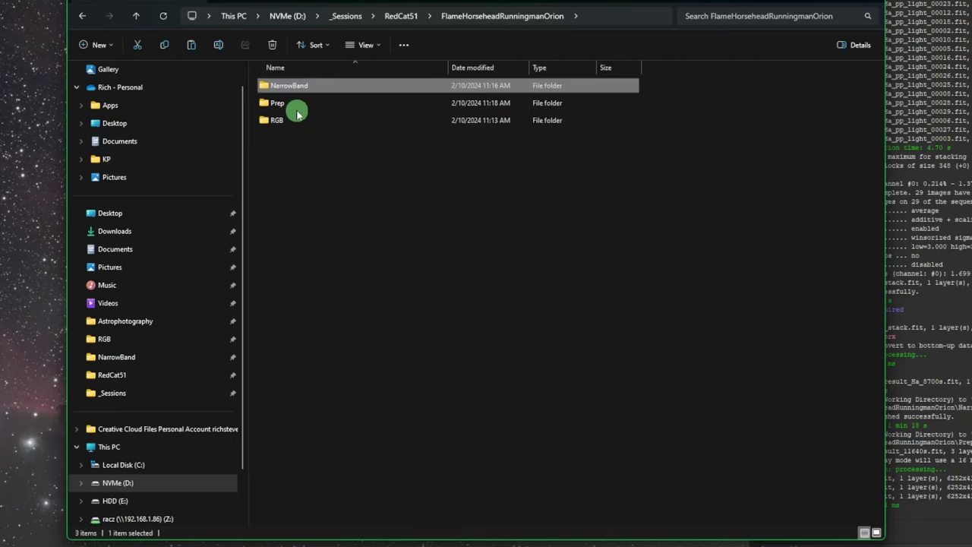
{"action": "double_click", "coordinate": [298, 103]}
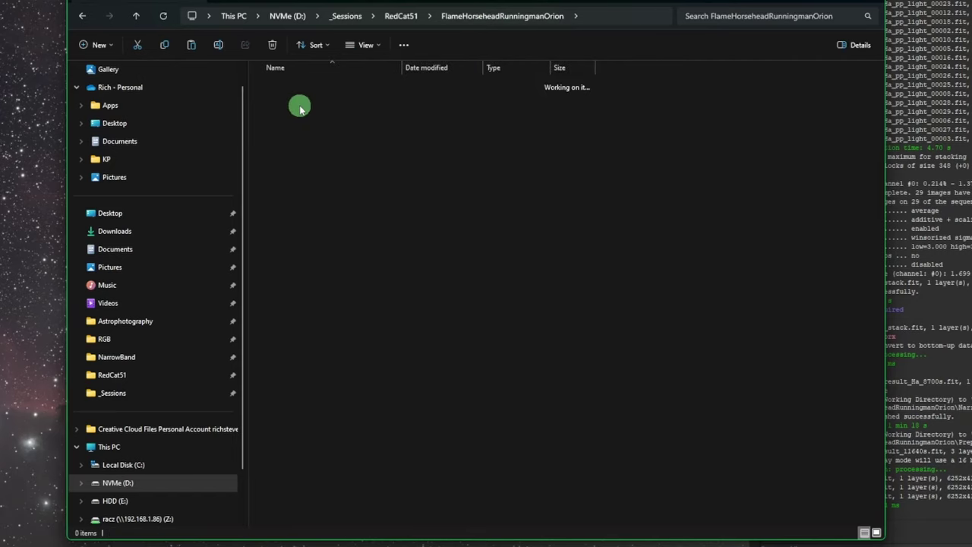
{"action": "left_click", "coordinate": [190, 45]}
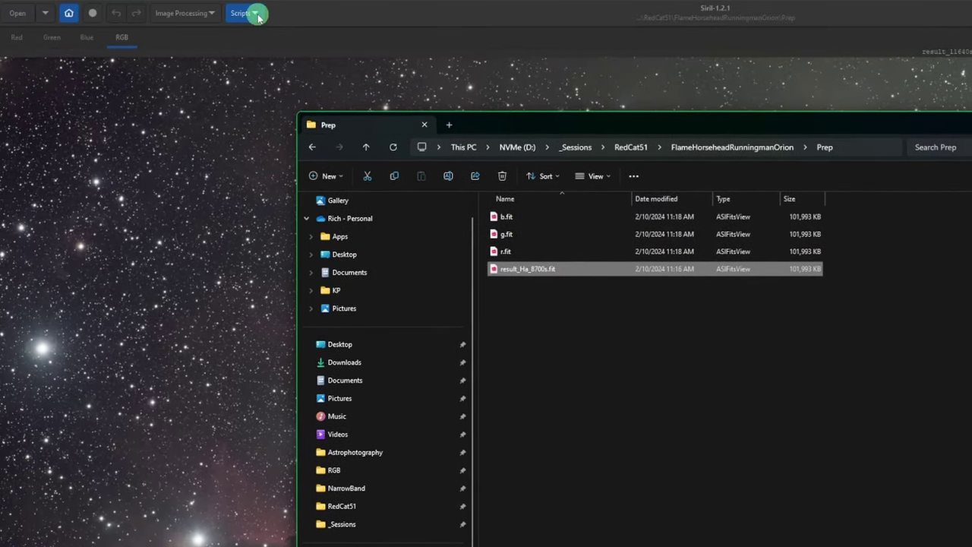
- Look through Siril's scripts for RGB_Composition and review the b, g, r and Ha files in the Prep folder
{"action": "left_click", "coordinate": [256, 13]}
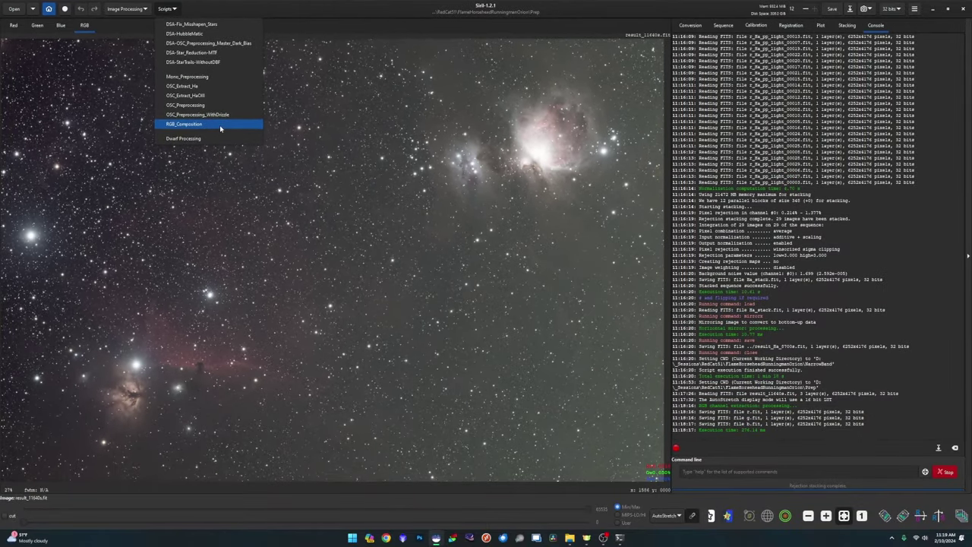
{"action": "left_click", "coordinate": [570, 538]}
{"action": "left_click", "coordinate": [368, 171]}
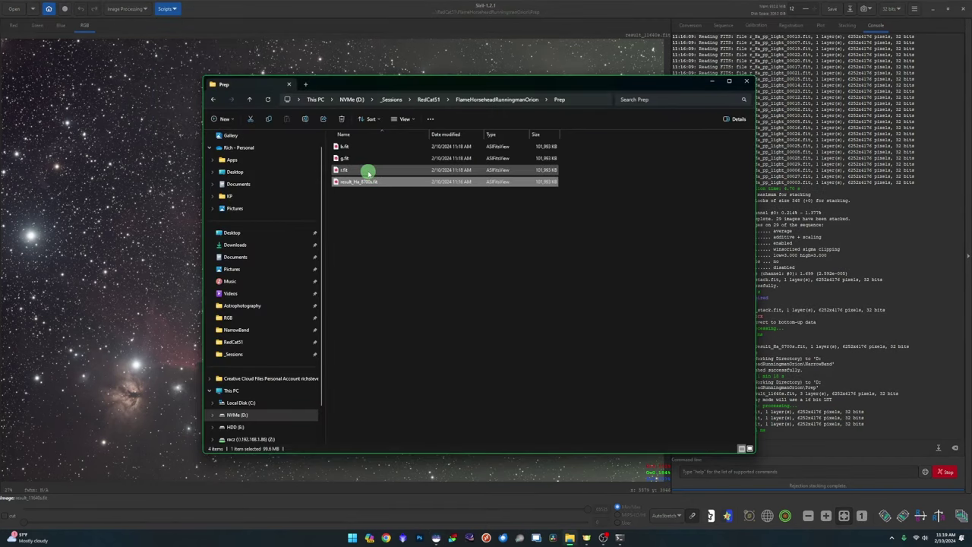
{"action": "left_click", "coordinate": [370, 160], "text": "ctrl"}
{"action": "left_click", "coordinate": [372, 146]}
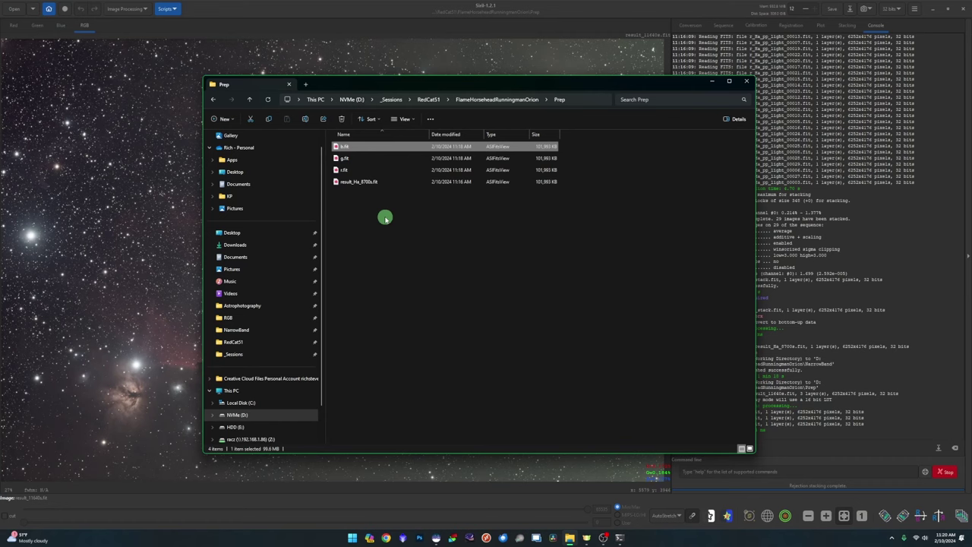
{"action": "left_click", "coordinate": [364, 158]}
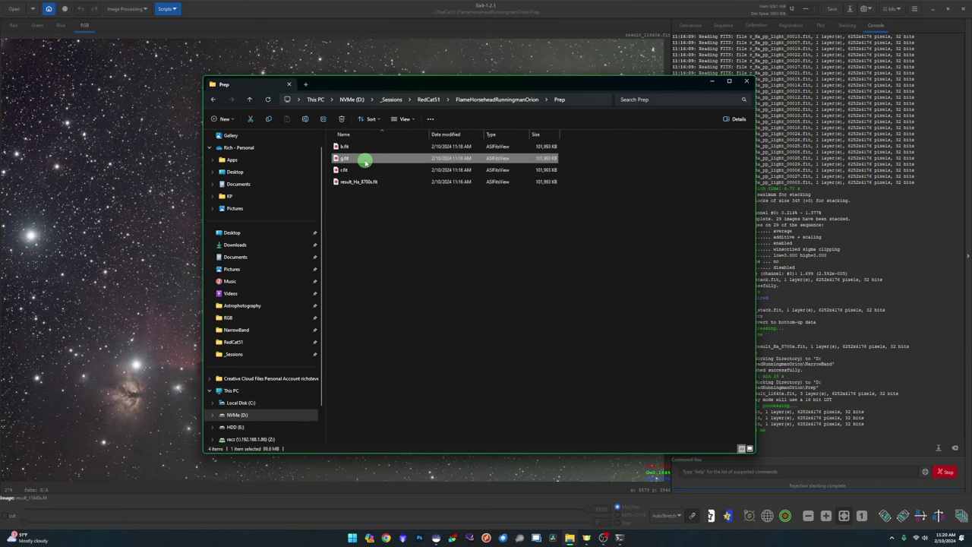
{"action": "left_click", "coordinate": [364, 169]}
{"action": "left_click", "coordinate": [390, 183]}
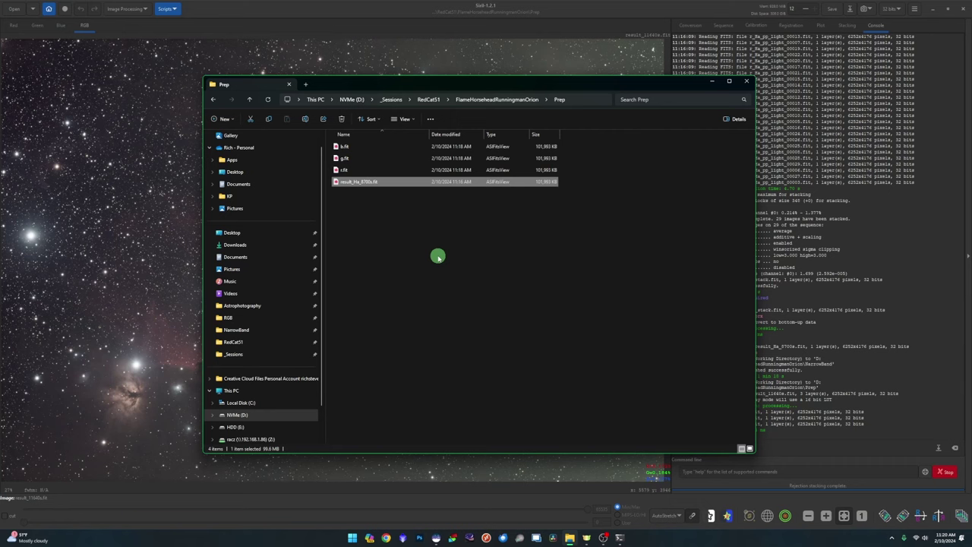
- Switch to Siril and examine the RGB Compositing tool's layer and alignment options, closing it without loading anything
{"action": "left_click", "coordinate": [141, 9]}
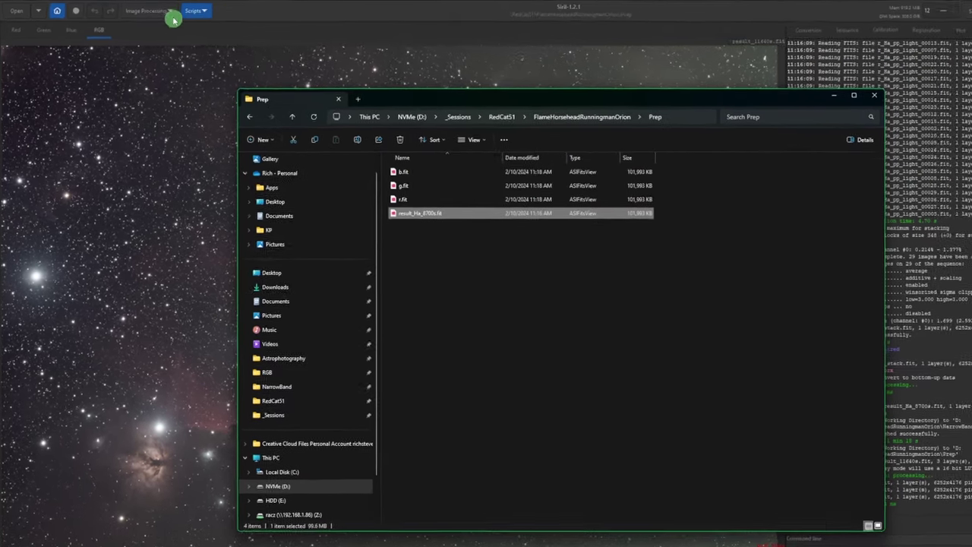
{"action": "left_click", "coordinate": [143, 11]}
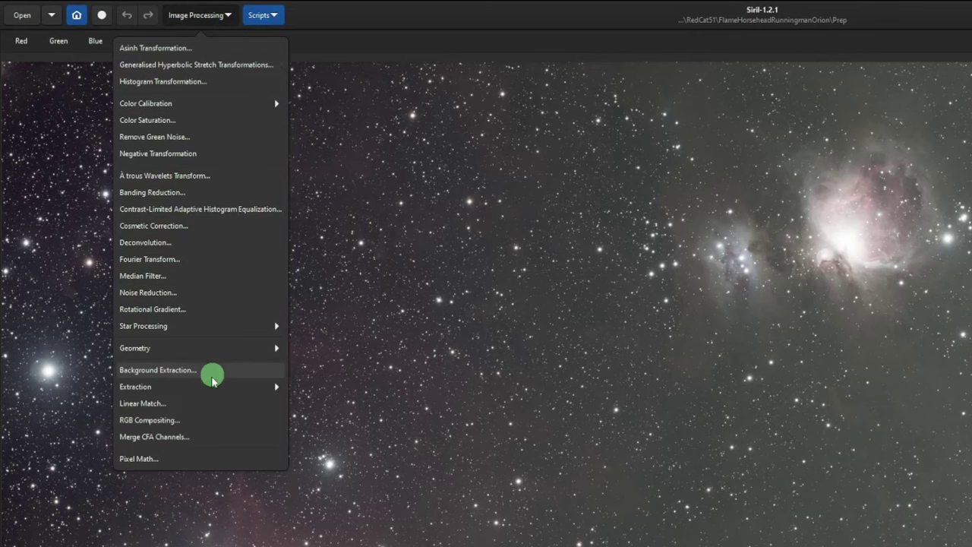
{"action": "left_click", "coordinate": [207, 421]}
{"action": "left_click_drag", "start_coordinate": [778, 284], "coordinate": [776, 264]}
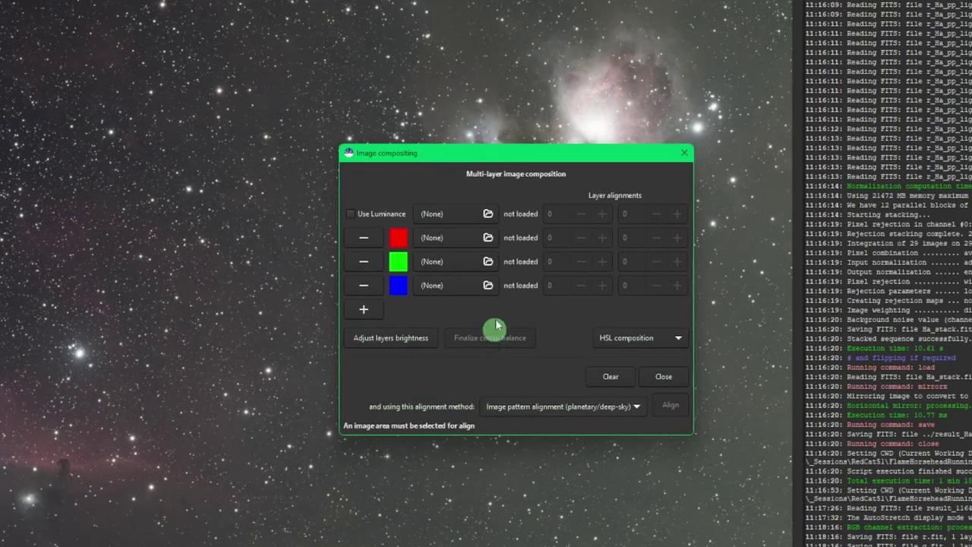
{"action": "left_click_drag", "start_coordinate": [456, 153], "coordinate": [645, 131]}
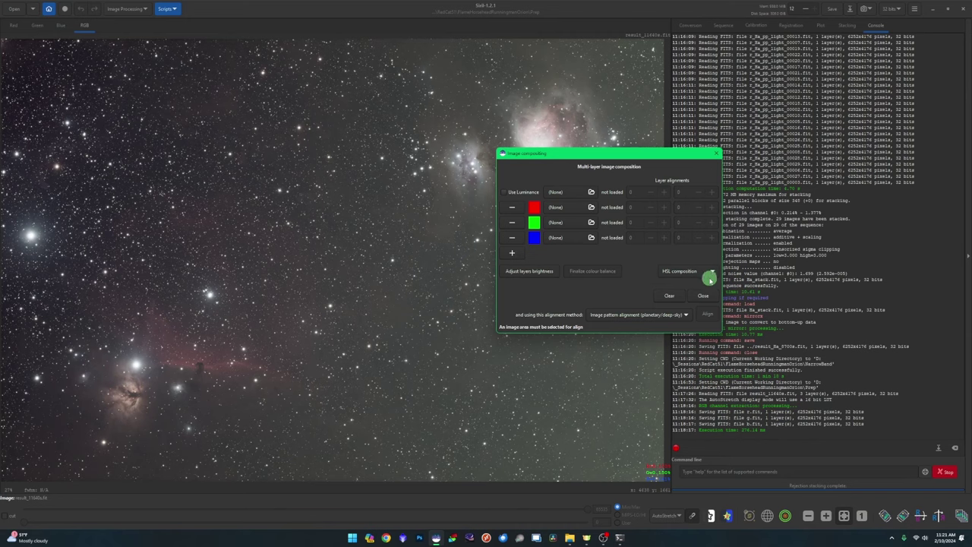
{"action": "left_click", "coordinate": [703, 295]}
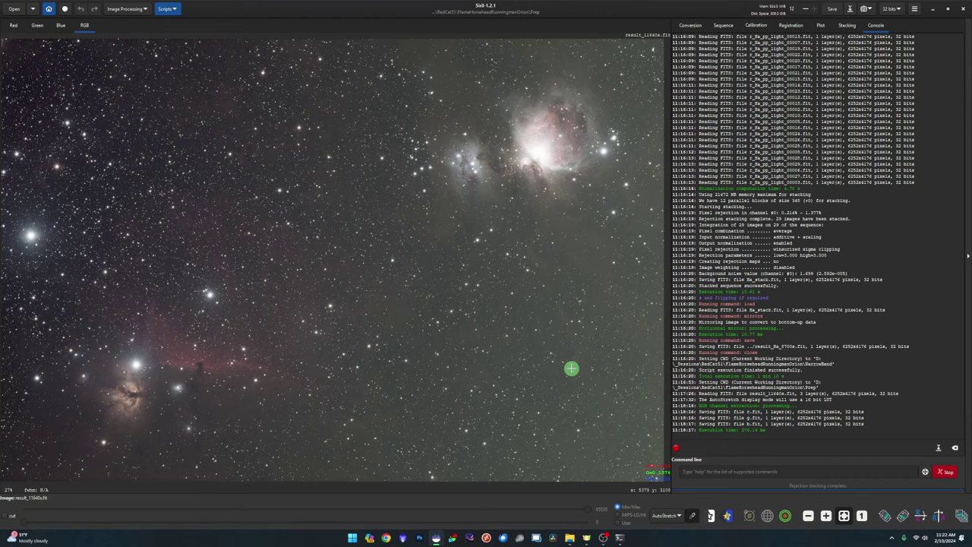
- Run the RGB_Composition script on the b, g, r and Ha files in the Prep folder
{"action": "left_click", "coordinate": [569, 536]}
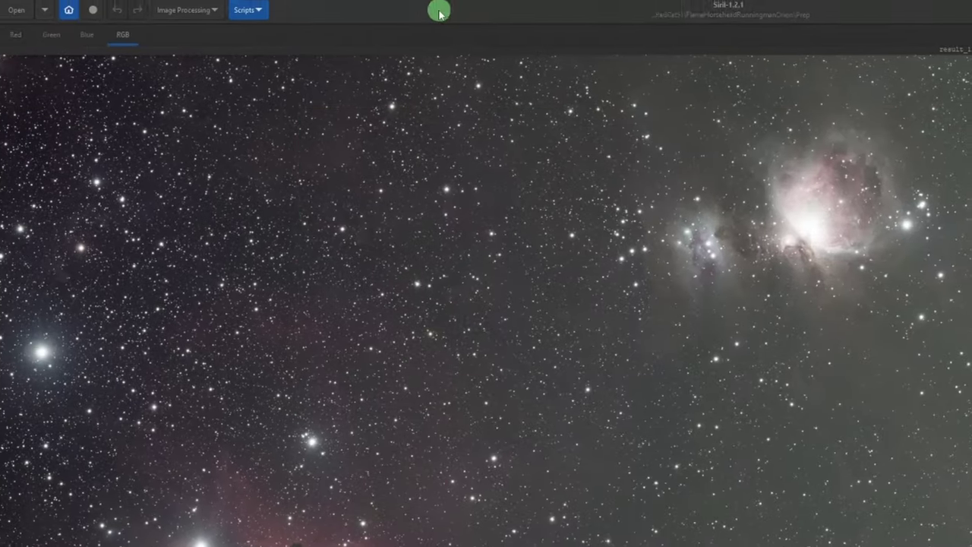
{"action": "left_click", "coordinate": [246, 10]}
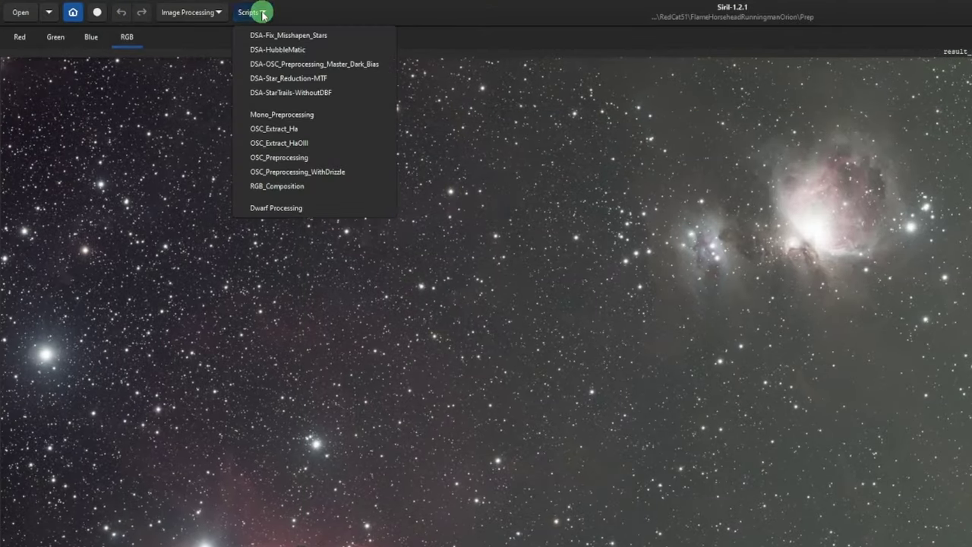
{"action": "left_click", "coordinate": [333, 187]}
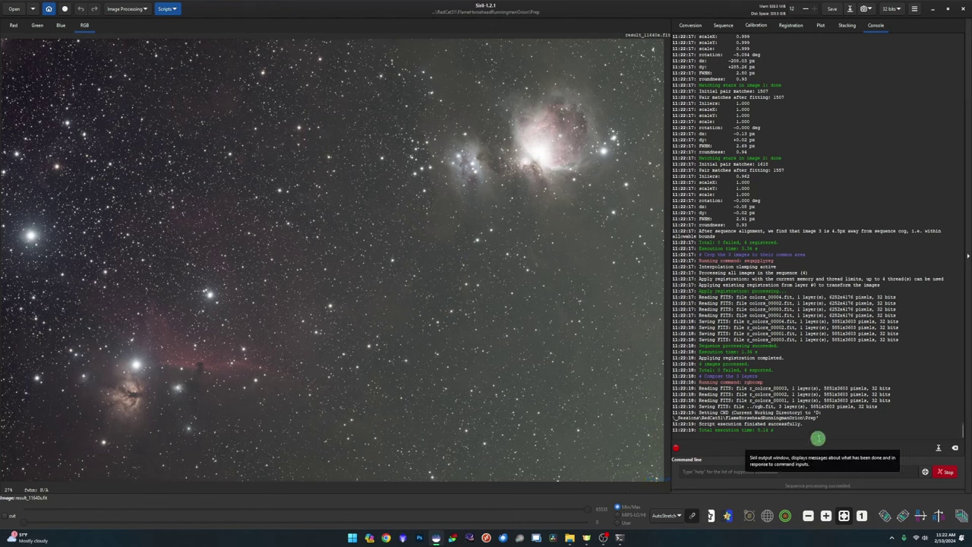
- Switch to File Explorer and delete rgb.fit and result_Ha_8700s.fit from the Prep folder
{"action": "mouse_move", "coordinate": [571, 540]}
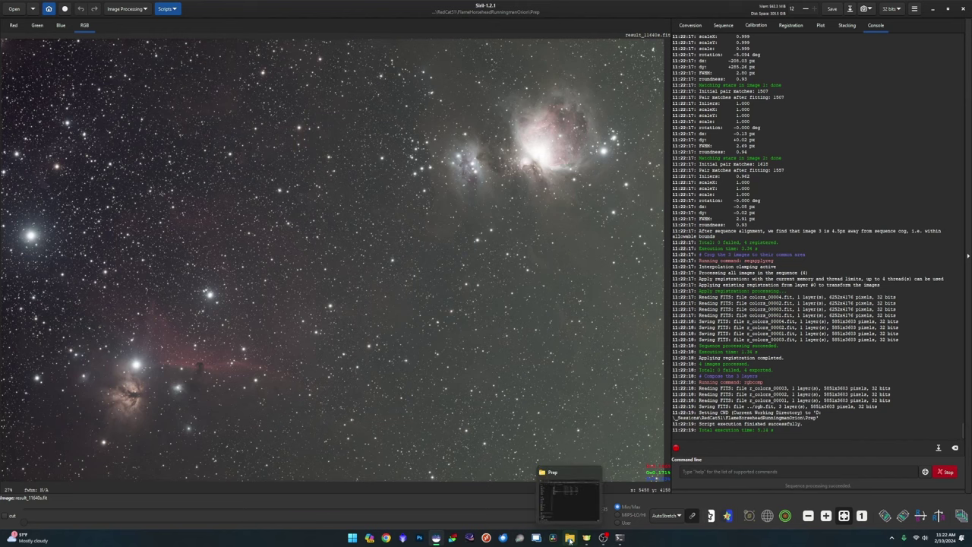
{"action": "left_click", "coordinate": [570, 538]}
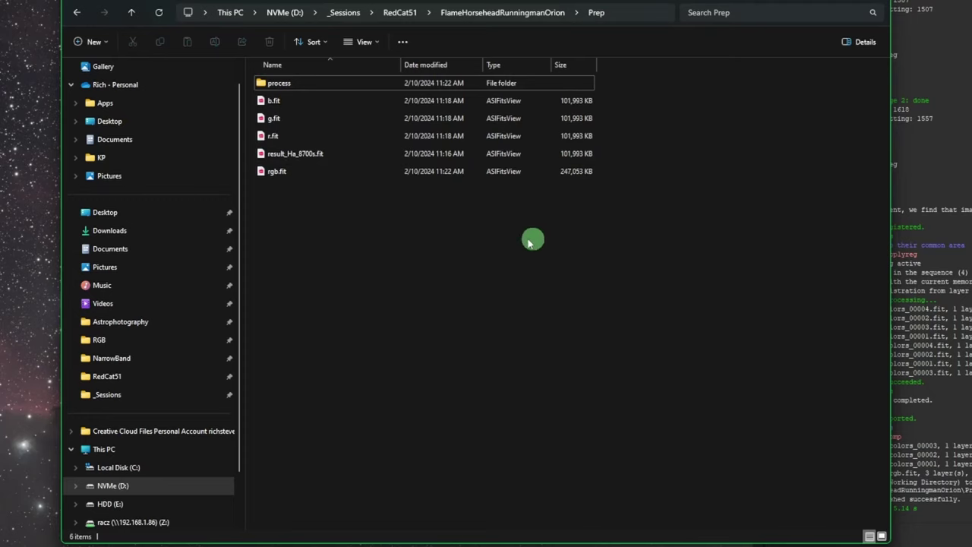
{"action": "left_click", "coordinate": [286, 175]}
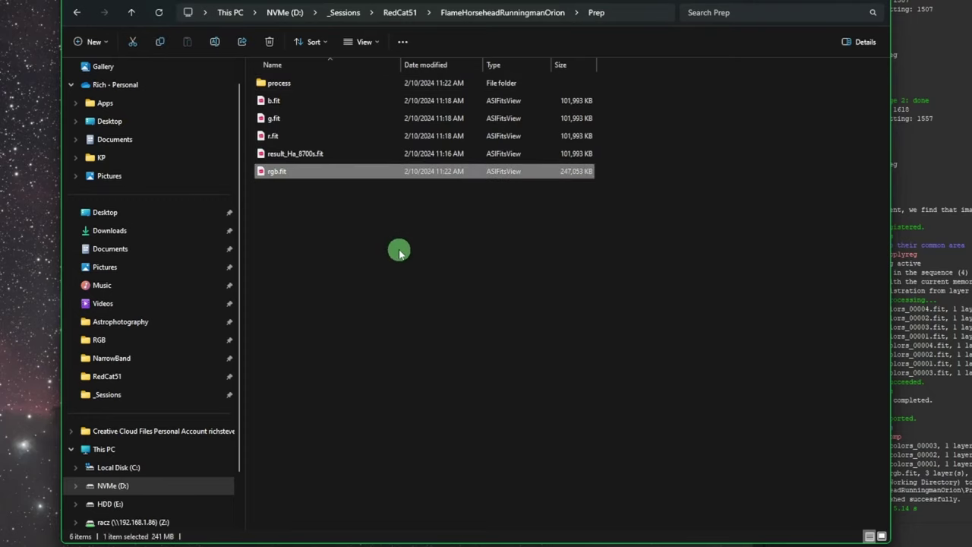
{"action": "left_click", "coordinate": [316, 157], "text": "ctrl"}
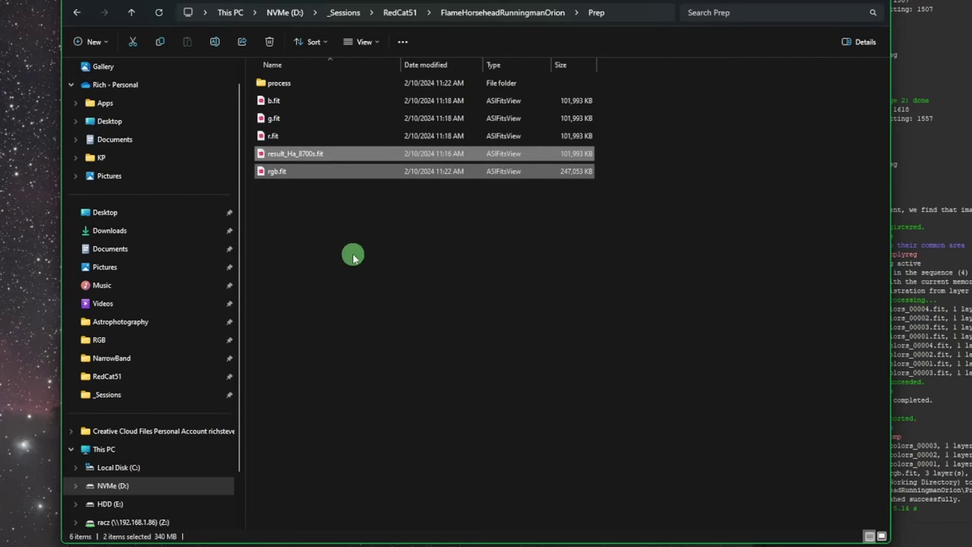
{"action": "left_click", "coordinate": [269, 42]}
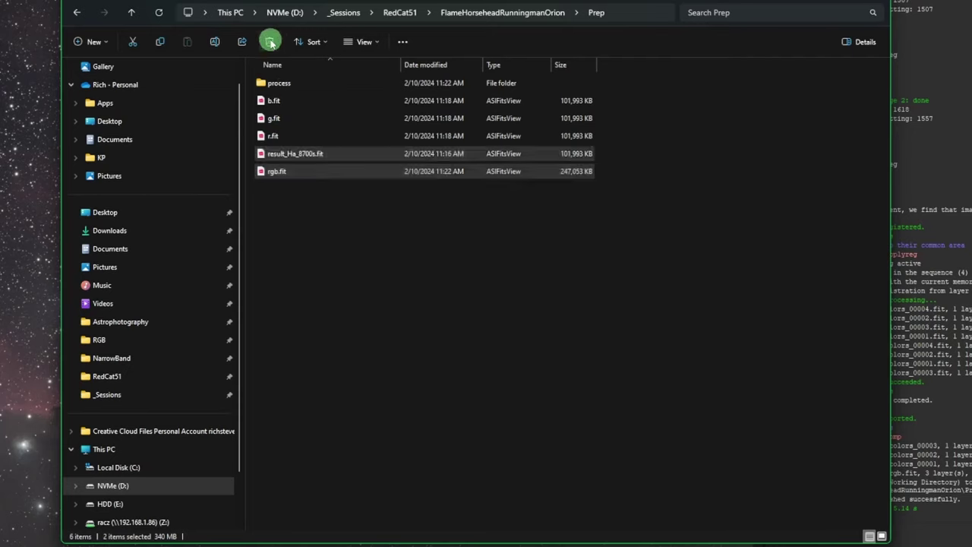
- Open the process folder inside Prep and review the registered files r_colors_00001.fit to r_colors_00004.fit
{"action": "left_click", "coordinate": [278, 83]}
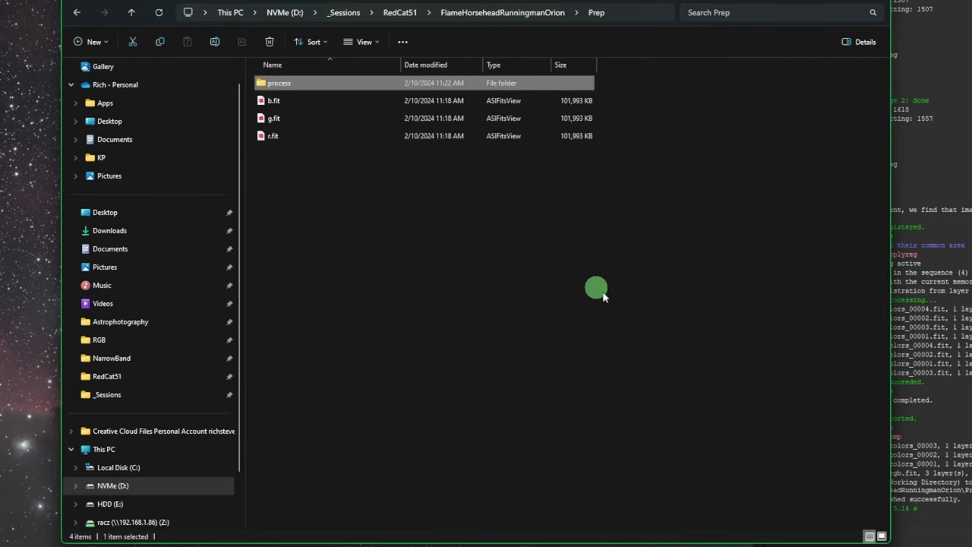
{"action": "double_click", "coordinate": [308, 82]}
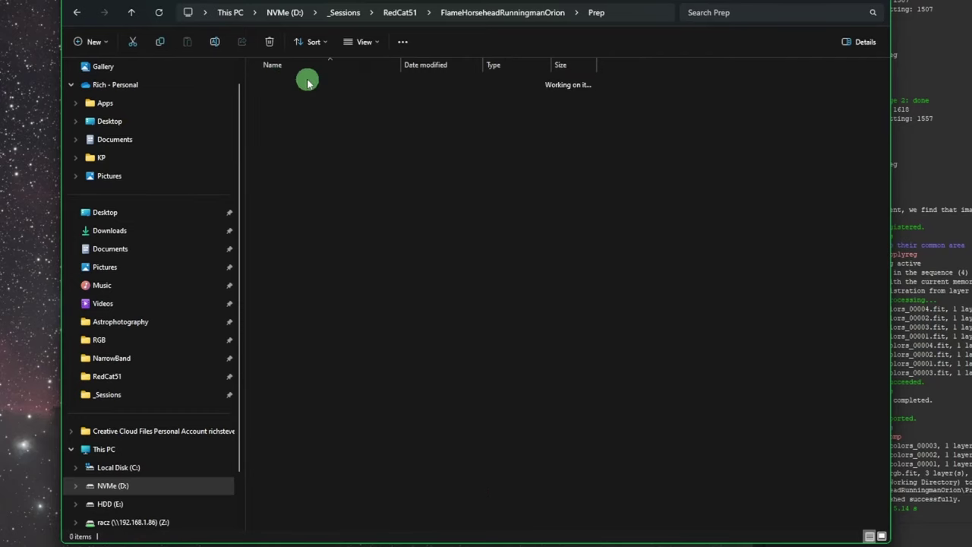
{"action": "left_click", "coordinate": [318, 110]}
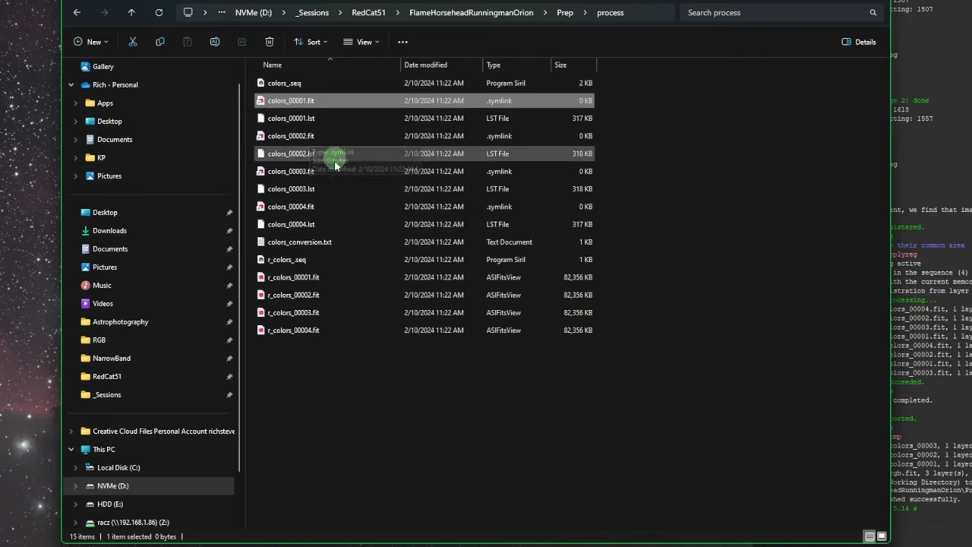
{"action": "left_click", "coordinate": [335, 278]}
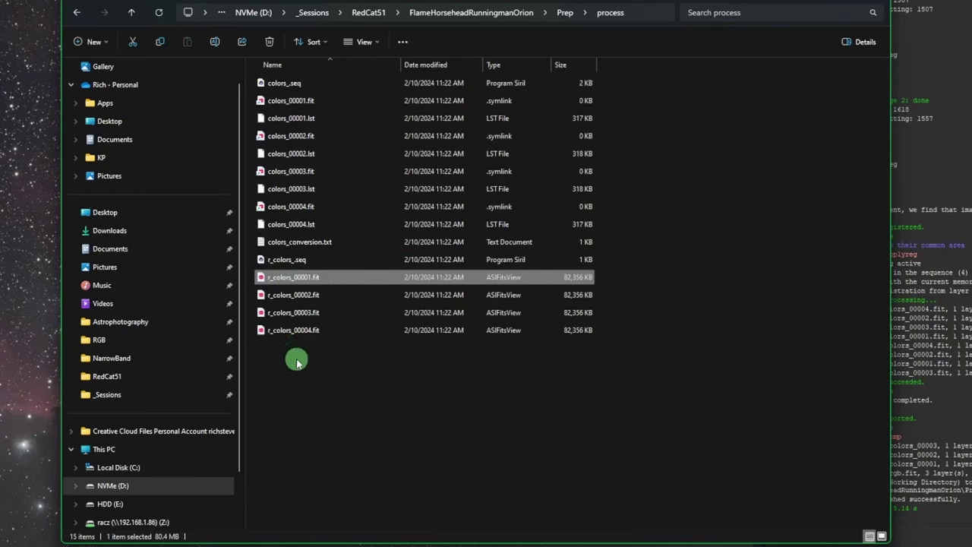
{"action": "left_click_drag", "start_coordinate": [370, 377], "coordinate": [317, 276]}
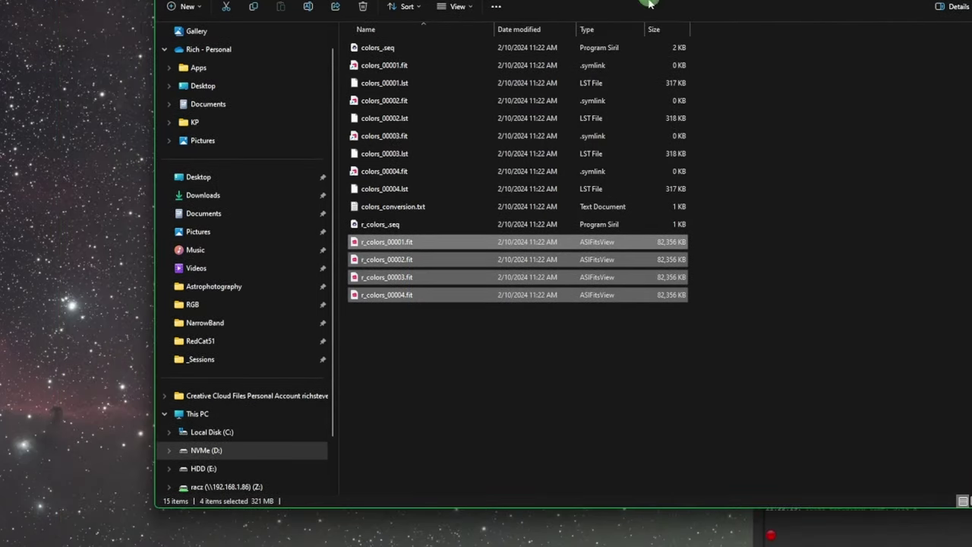
- Open colors_conversion.txt and check which numbered colors file corresponds to each of the b, g, r and Ha source files
{"action": "left_click", "coordinate": [433, 243]}
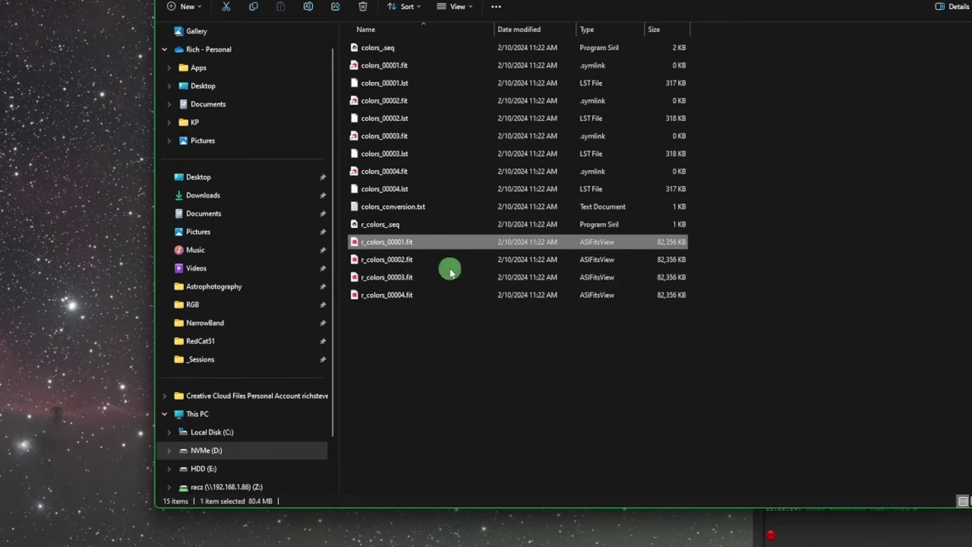
{"action": "key", "text": "Up"}
{"action": "key", "text": "Up"}
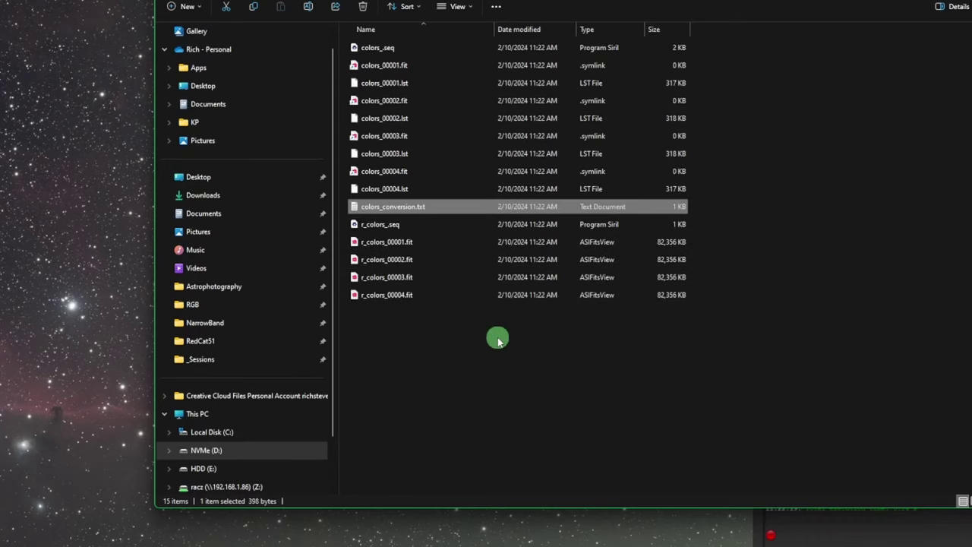
{"action": "double_click", "coordinate": [464, 210]}
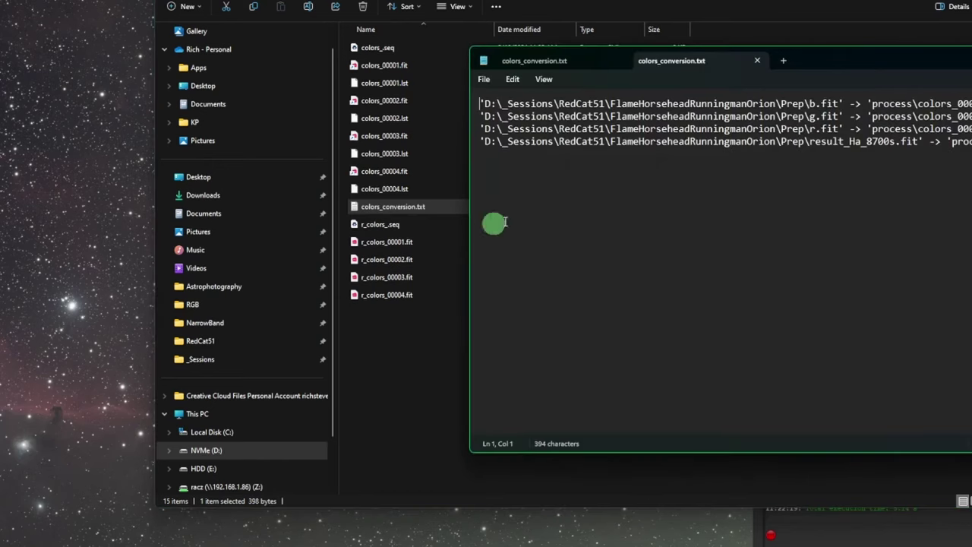
{"action": "left_click_drag", "start_coordinate": [717, 104], "coordinate": [826, 104]}
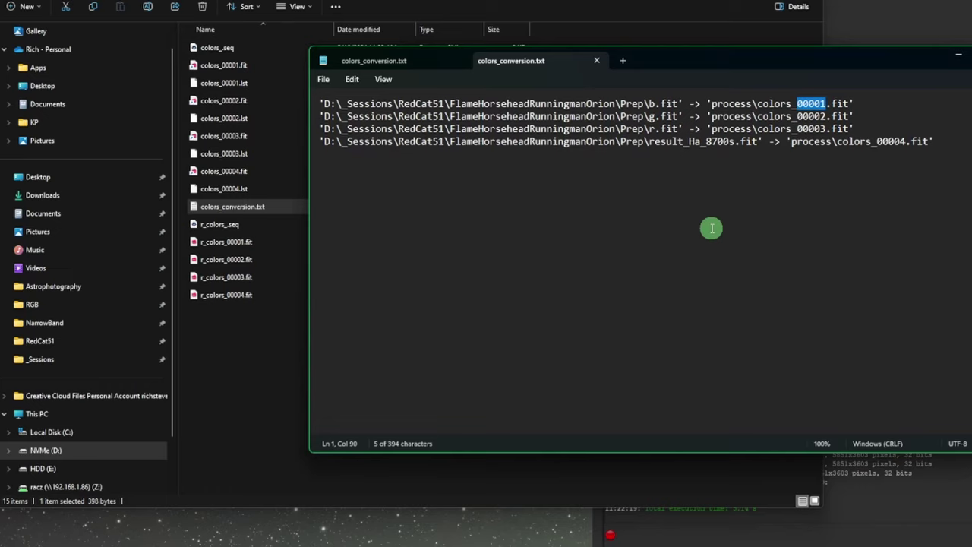
{"action": "left_click", "coordinate": [665, 103]}
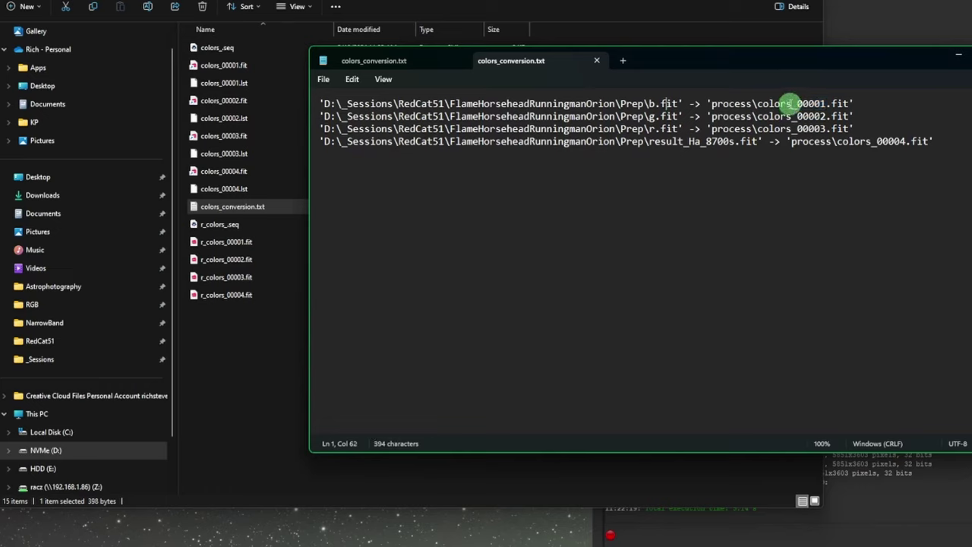
{"action": "left_click", "coordinate": [666, 115]}
{"action": "left_click", "coordinate": [666, 129]}
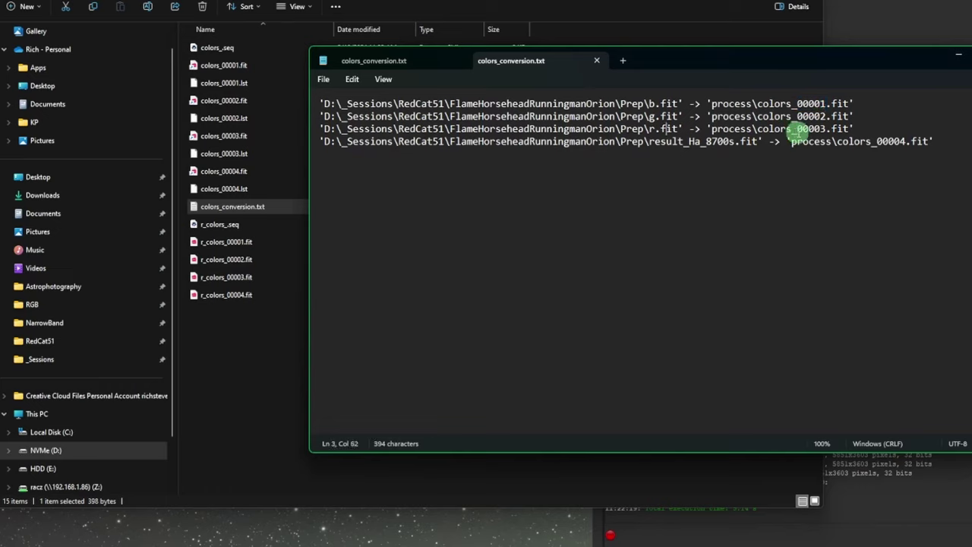
{"action": "left_click", "coordinate": [930, 142]}
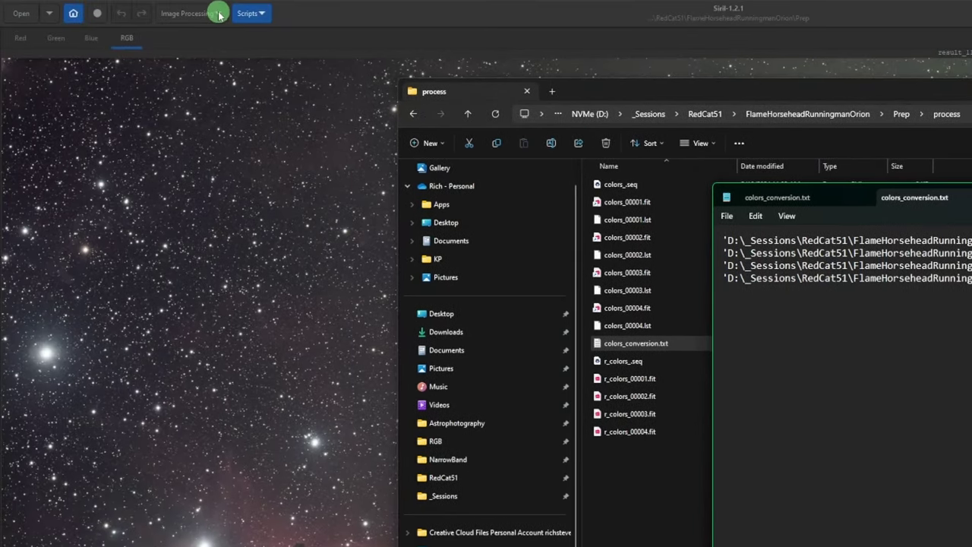
- Start an RGB composition in Siril and load r_colors_00003.fit from the process folder as the red layer, checking the number against colors_conversion.txt
{"action": "left_click", "coordinate": [220, 14]}
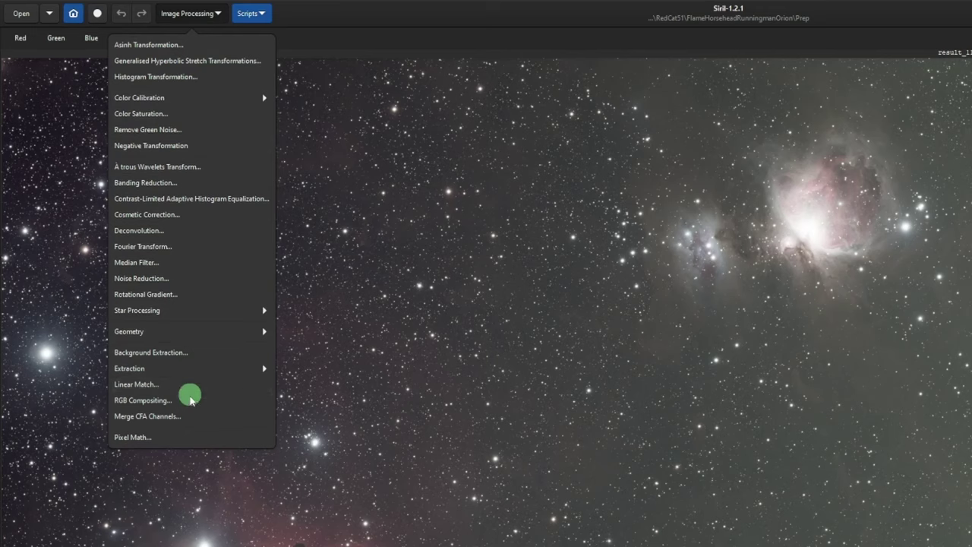
{"action": "left_click", "coordinate": [190, 408]}
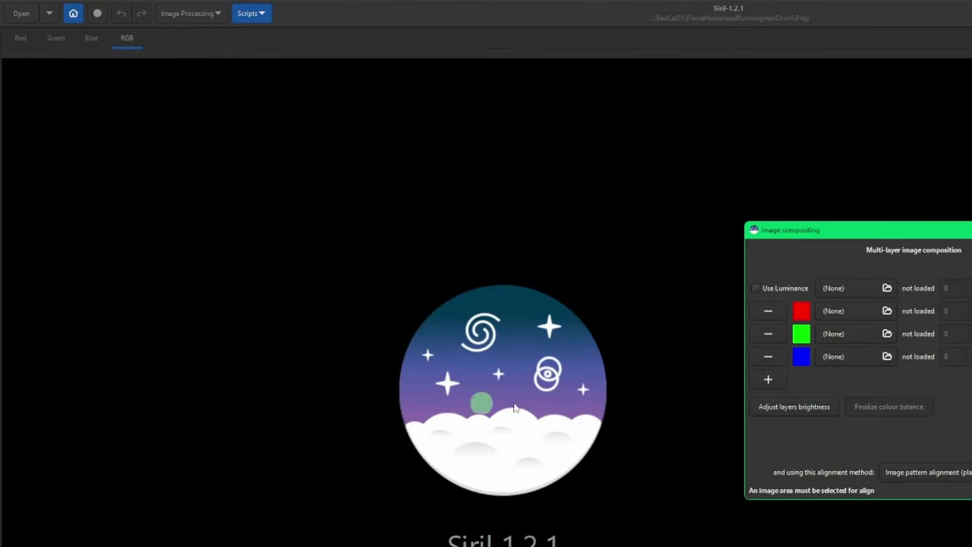
{"action": "left_click_drag", "start_coordinate": [948, 234], "coordinate": [824, 231]}
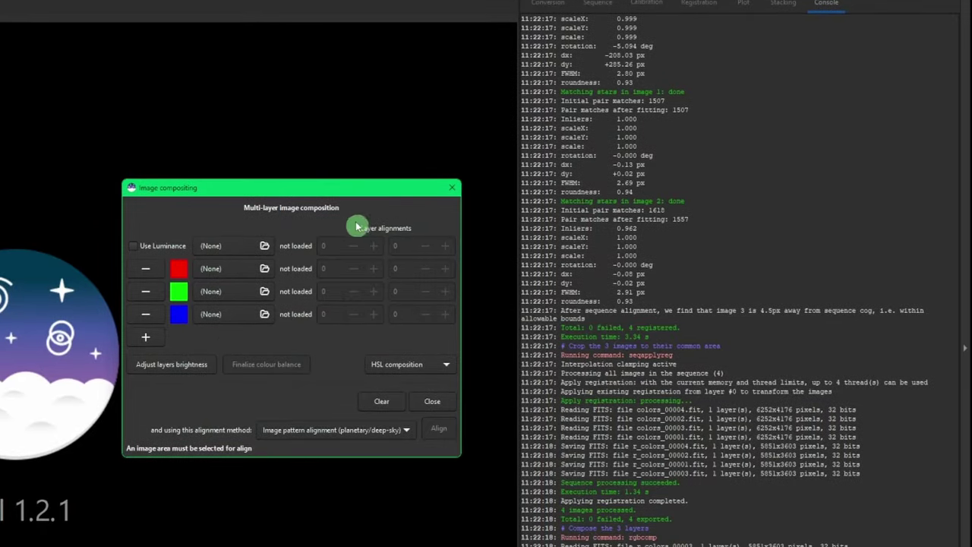
{"action": "left_click_drag", "start_coordinate": [520, 206], "coordinate": [578, 206]}
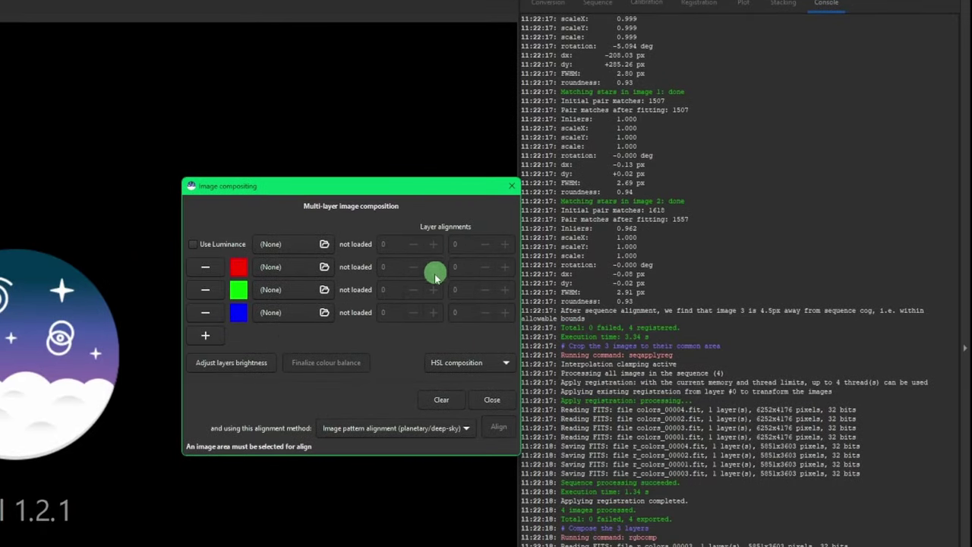
{"action": "left_click", "coordinate": [314, 270]}
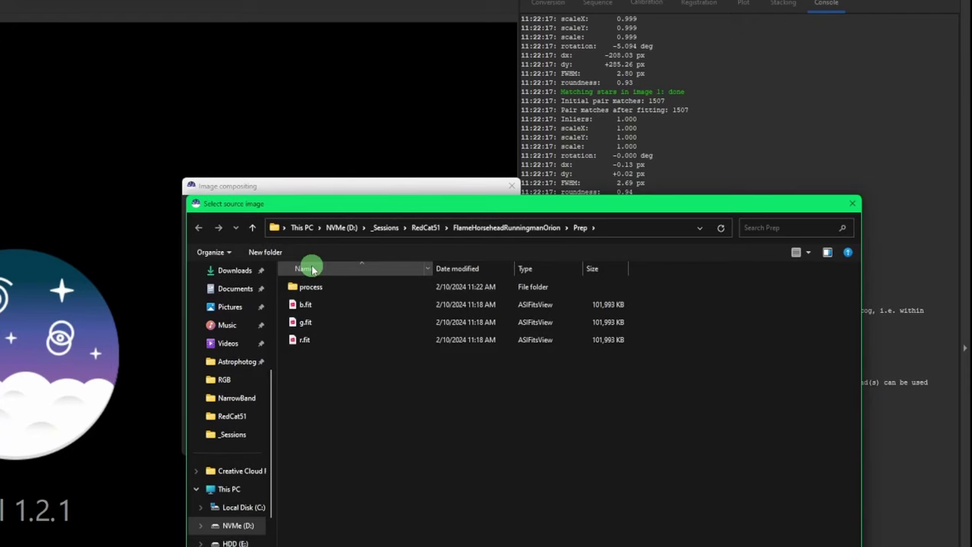
{"action": "double_click", "coordinate": [335, 287]}
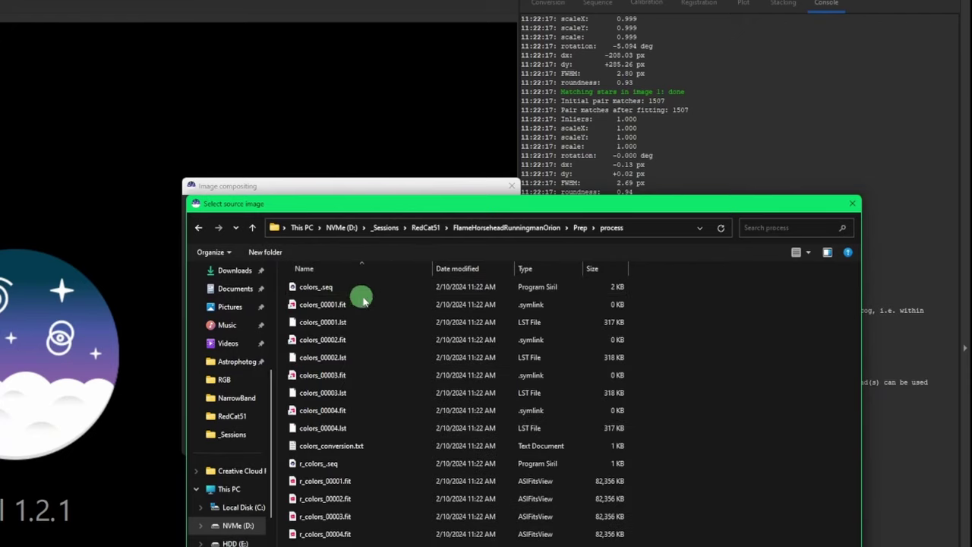
{"action": "double_click", "coordinate": [342, 446]}
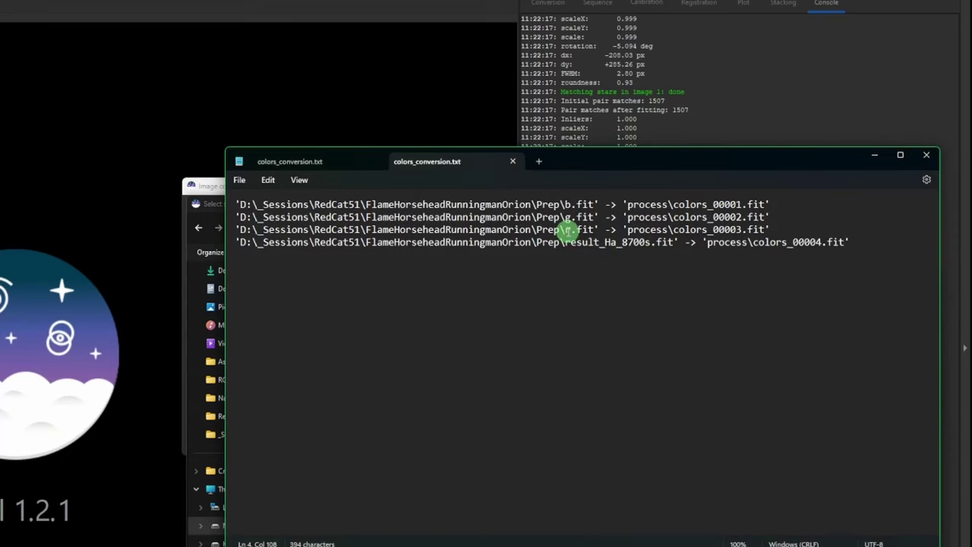
{"action": "left_click_drag", "start_coordinate": [565, 231], "coordinate": [751, 234]}
{"action": "left_click", "coordinate": [205, 187]}
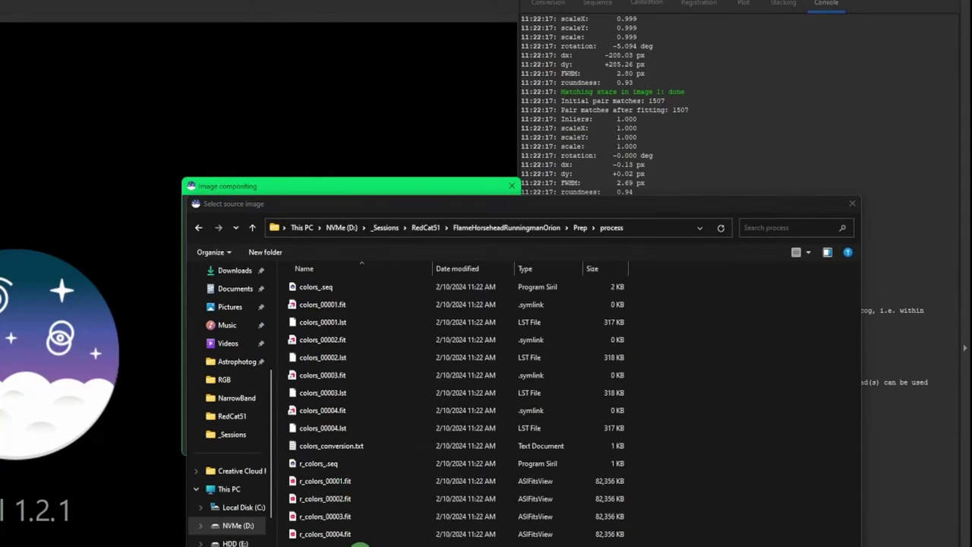
{"action": "double_click", "coordinate": [362, 517]}
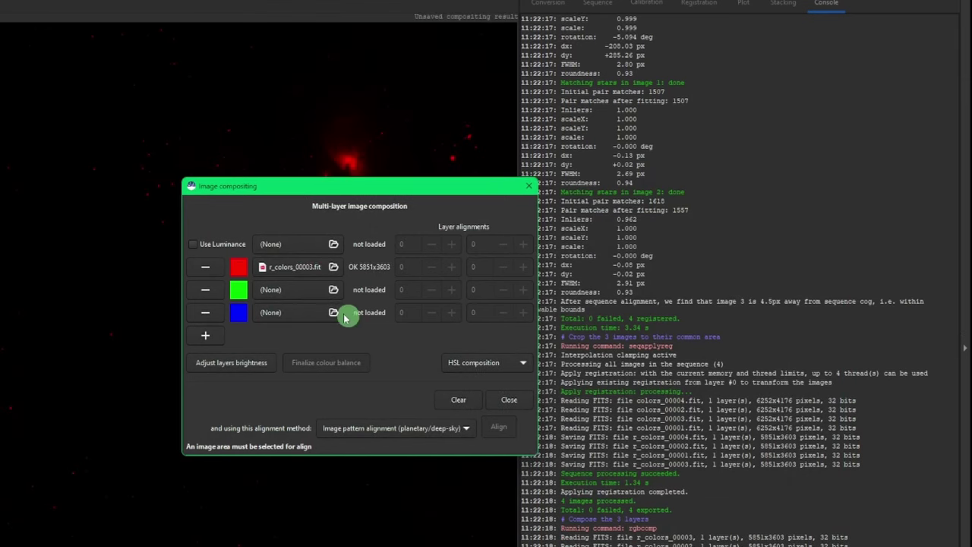
- Load r_colors_00002.fit from the process folder as the green layer, checking the g.fit entry in colors_conversion.txt
{"action": "left_click", "coordinate": [333, 289]}
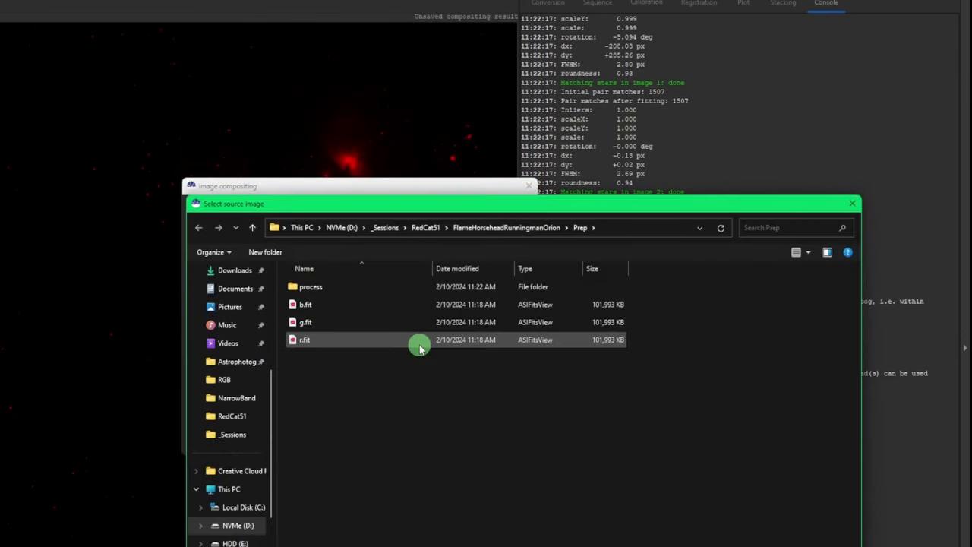
{"action": "left_click", "coordinate": [330, 290]}
{"action": "double_click", "coordinate": [331, 293]}
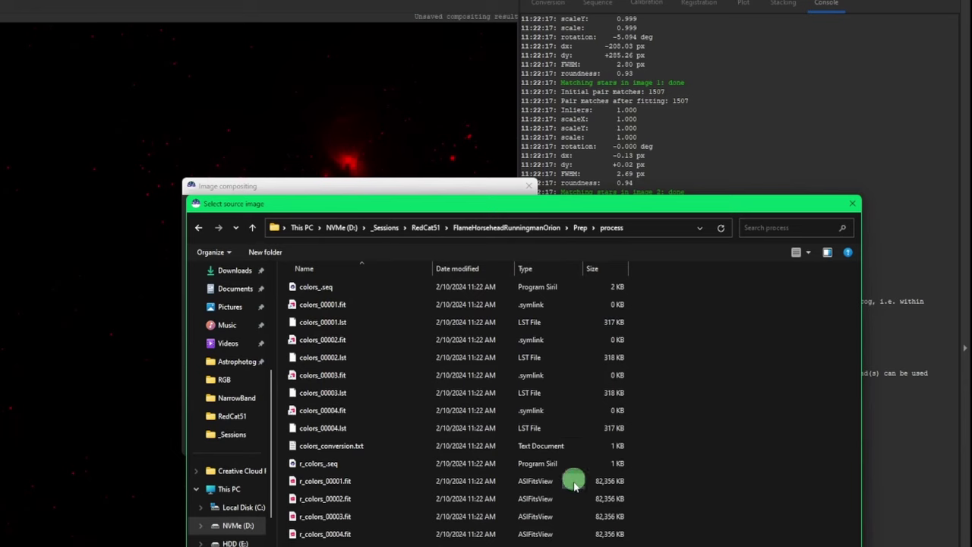
{"action": "key", "text": "alt+Tab"}
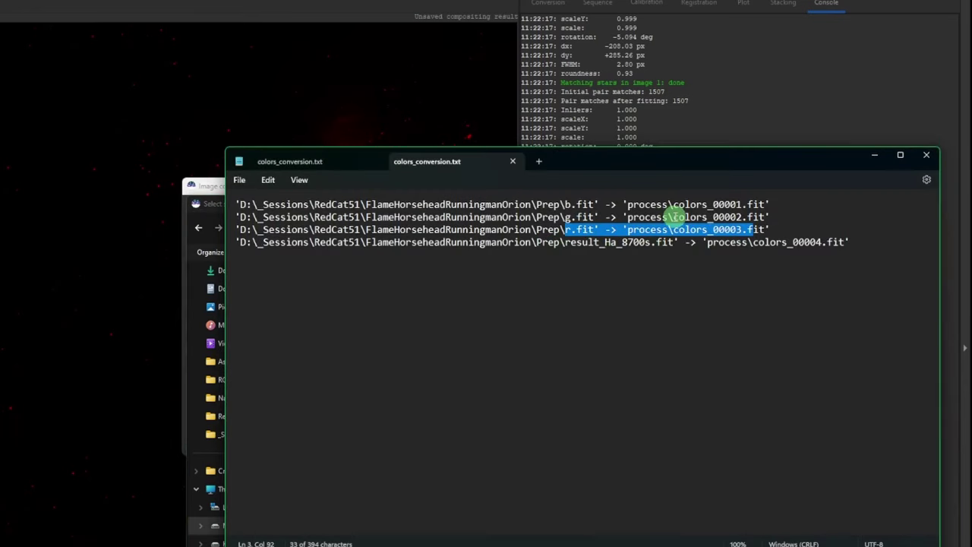
{"action": "left_click_drag", "start_coordinate": [565, 218], "coordinate": [770, 217]}
{"action": "left_click", "coordinate": [206, 187]}
{"action": "left_click", "coordinate": [353, 499]}
{"action": "double_click", "coordinate": [353, 499]}
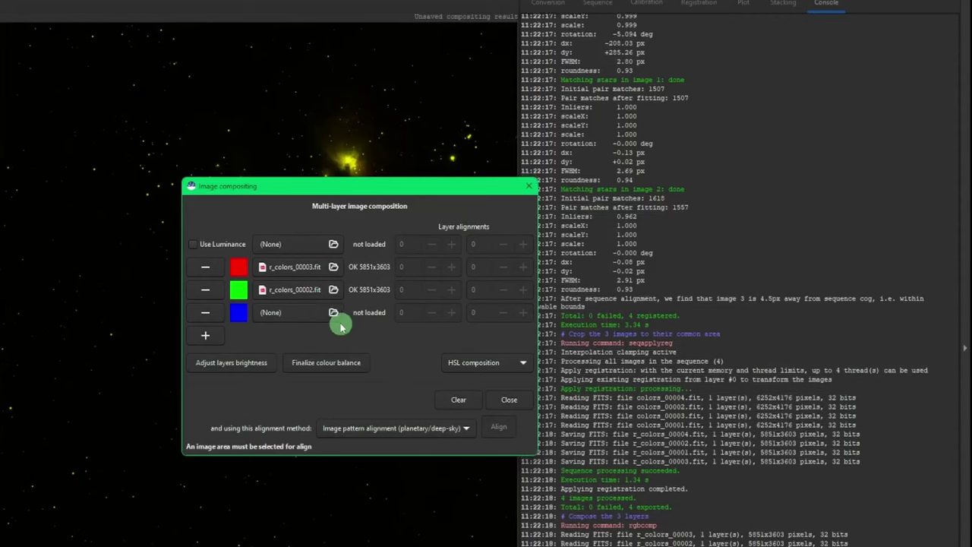
- Load r_colors_00001.fit from the process folder as the blue layer, checking the b.fit entry in colors_conversion.txt
{"action": "left_click", "coordinate": [335, 314]}
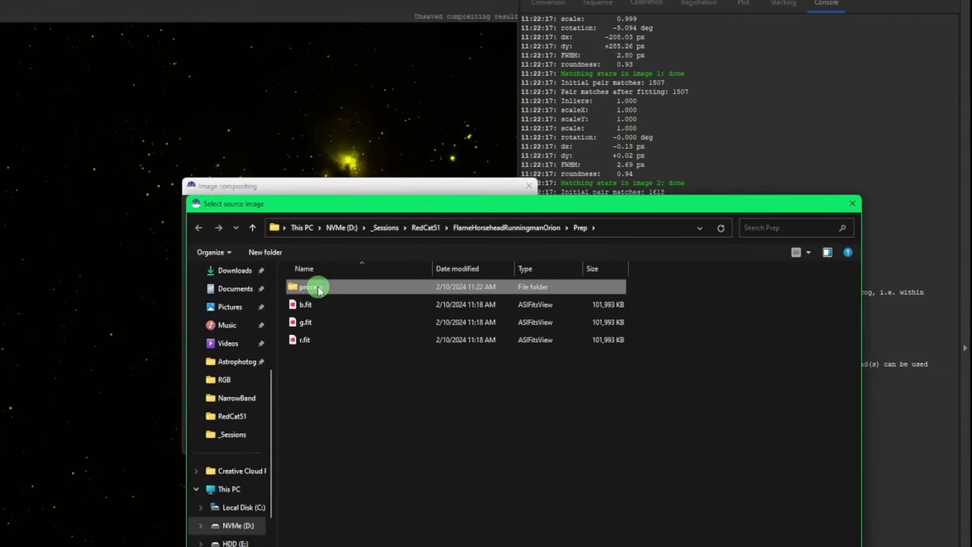
{"action": "double_click", "coordinate": [321, 286]}
{"action": "key", "text": "alt+Tab"}
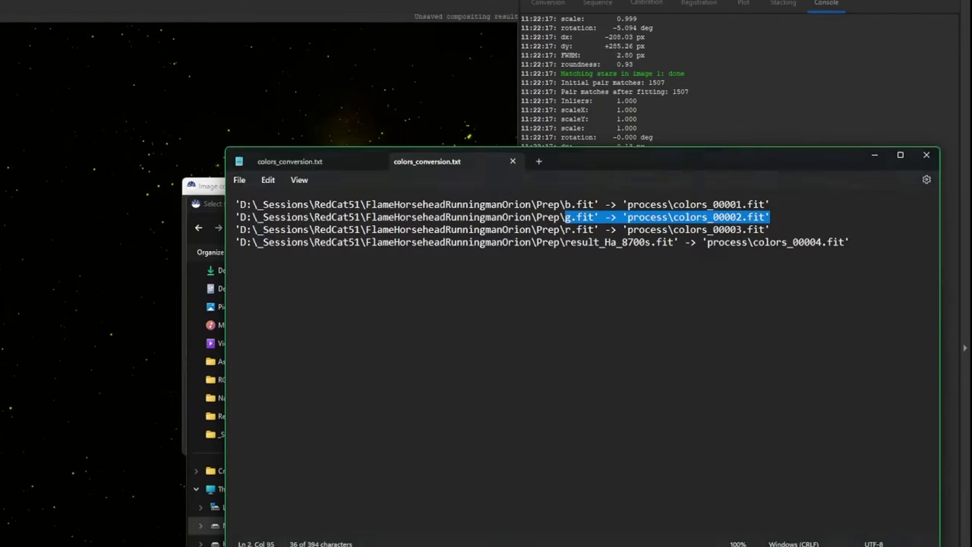
{"action": "left_click_drag", "start_coordinate": [566, 205], "coordinate": [820, 191]}
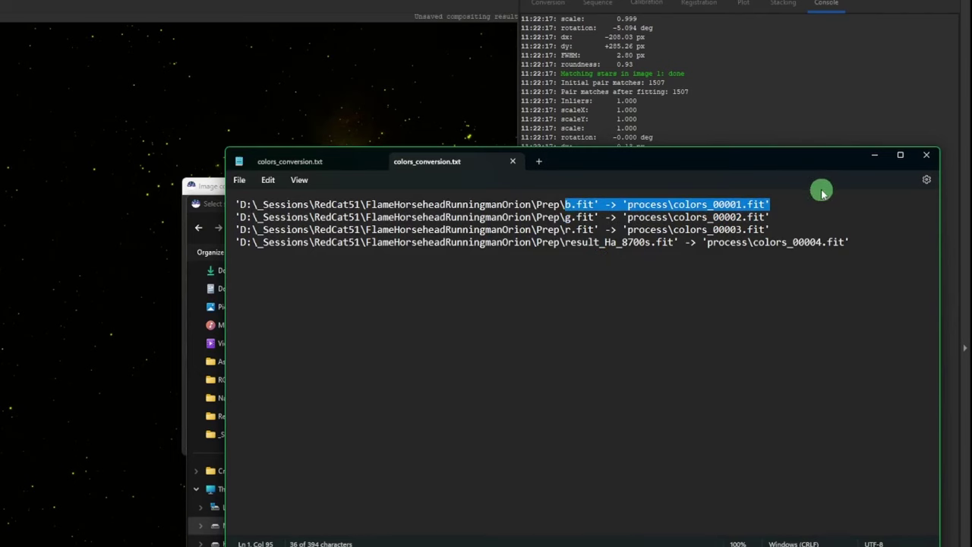
{"action": "left_click", "coordinate": [203, 188]}
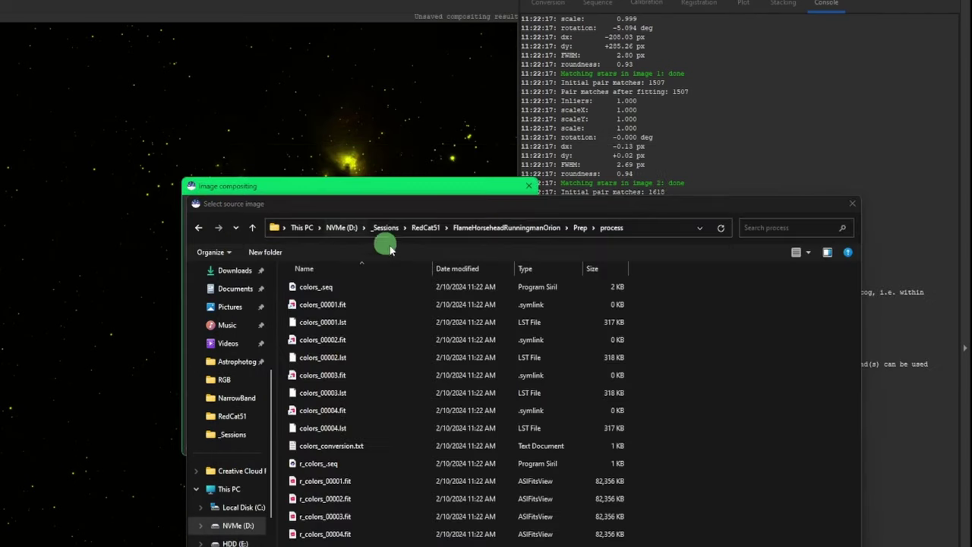
{"action": "left_click", "coordinate": [367, 482]}
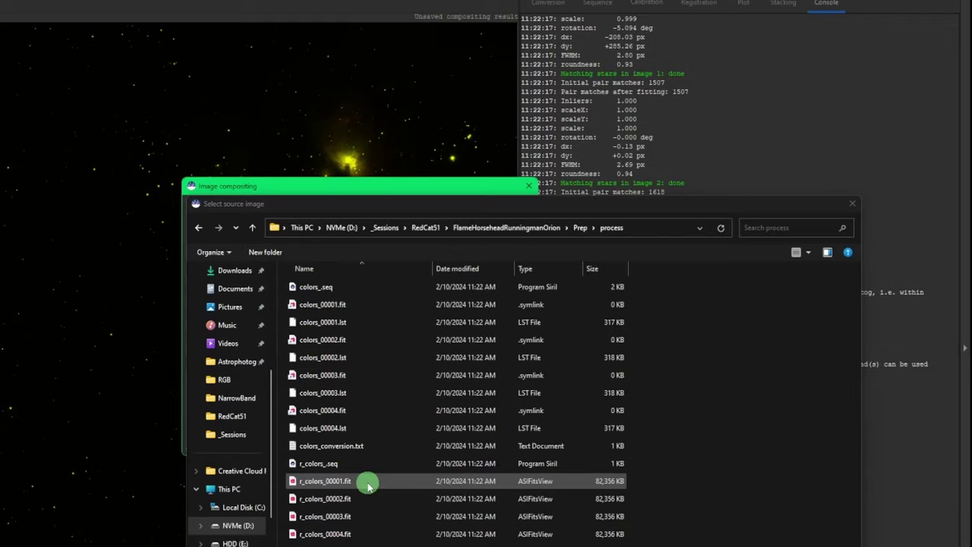
{"action": "double_click", "coordinate": [368, 482]}
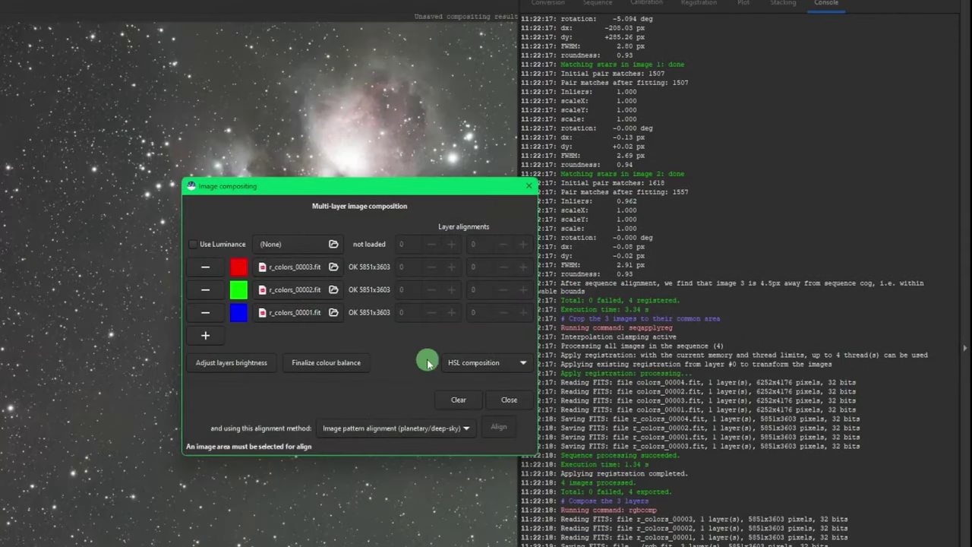
- Move the compositing dialog clear of the image and examine the combined RGB result
{"action": "left_click_drag", "start_coordinate": [403, 187], "coordinate": [657, 188]}
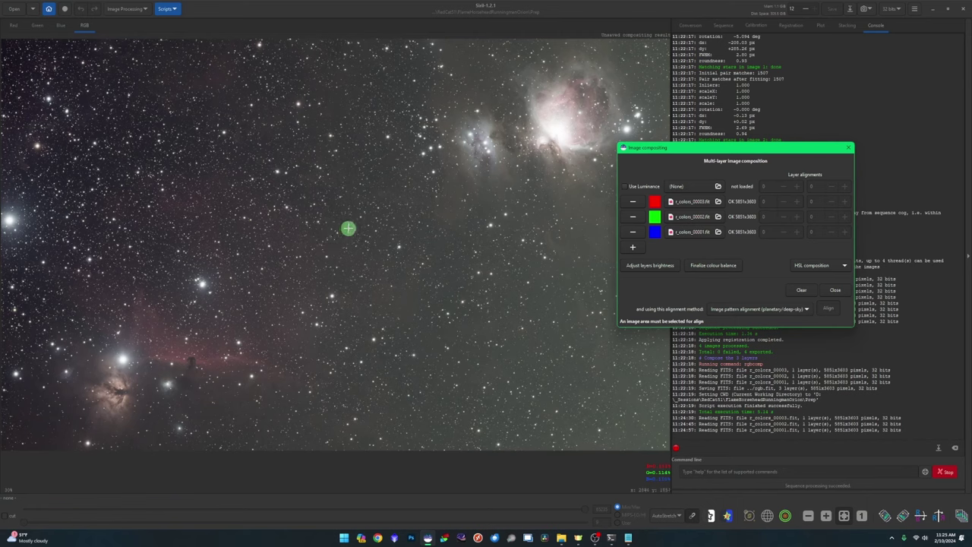
{"action": "left_click", "coordinate": [376, 190]}
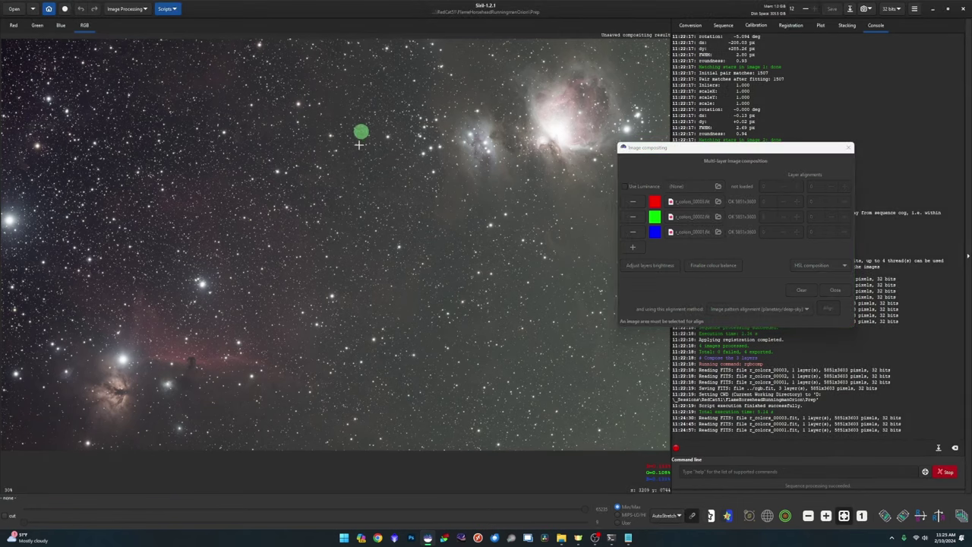
{"action": "left_click", "coordinate": [170, 9]}
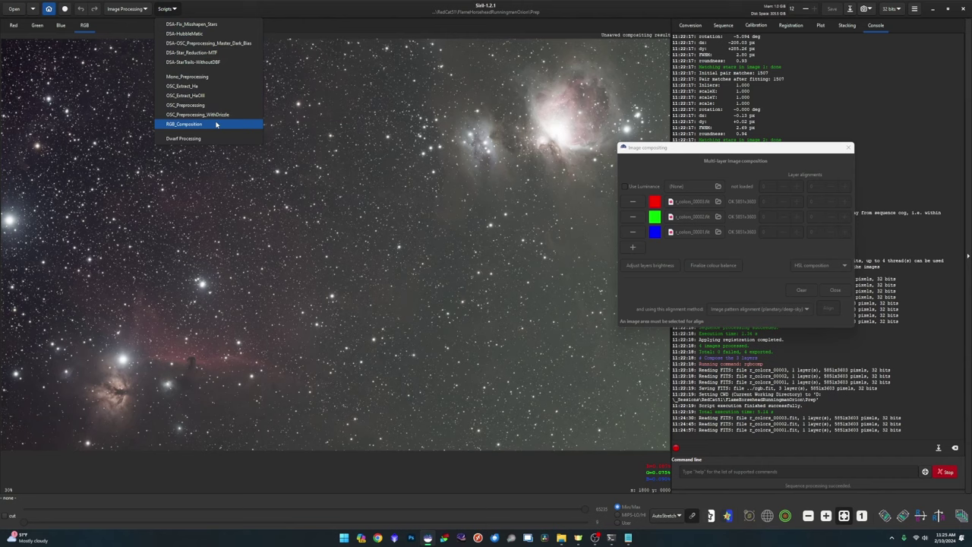
{"action": "left_click", "coordinate": [706, 178]}
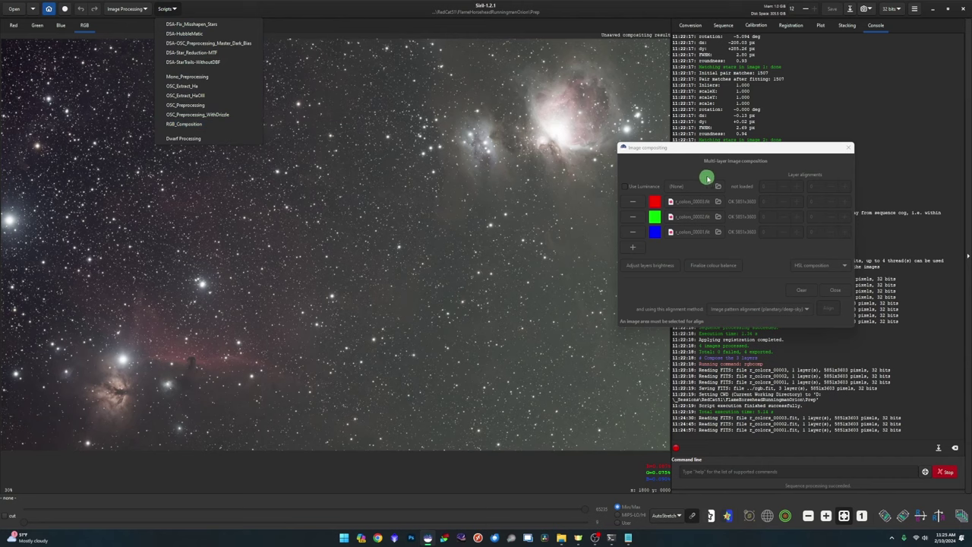
{"action": "left_click_drag", "start_coordinate": [695, 149], "coordinate": [665, 149]}
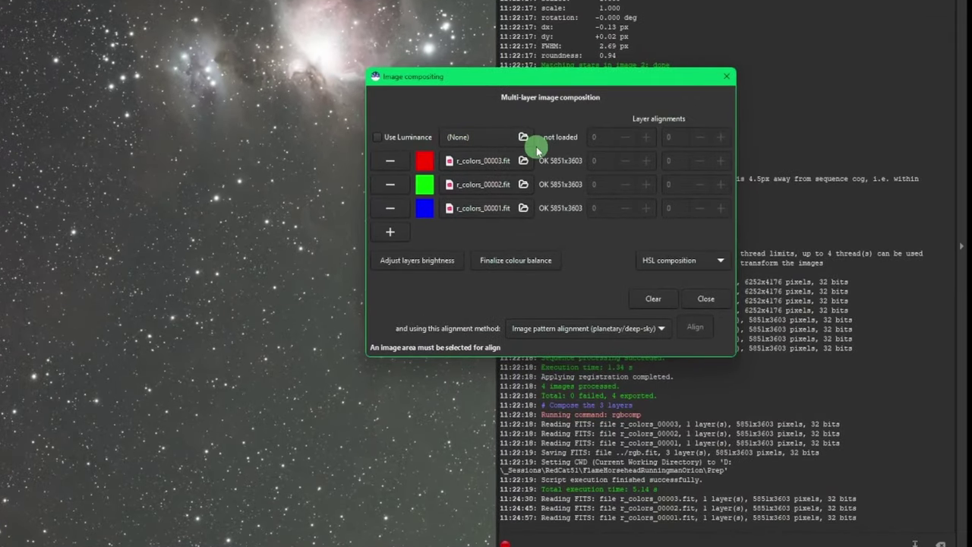
- Load the Ha file r_colors_00004.fit from the process folder as the luminance layer, checking its number in colors_conversion.txt
{"action": "left_click", "coordinate": [521, 139]}
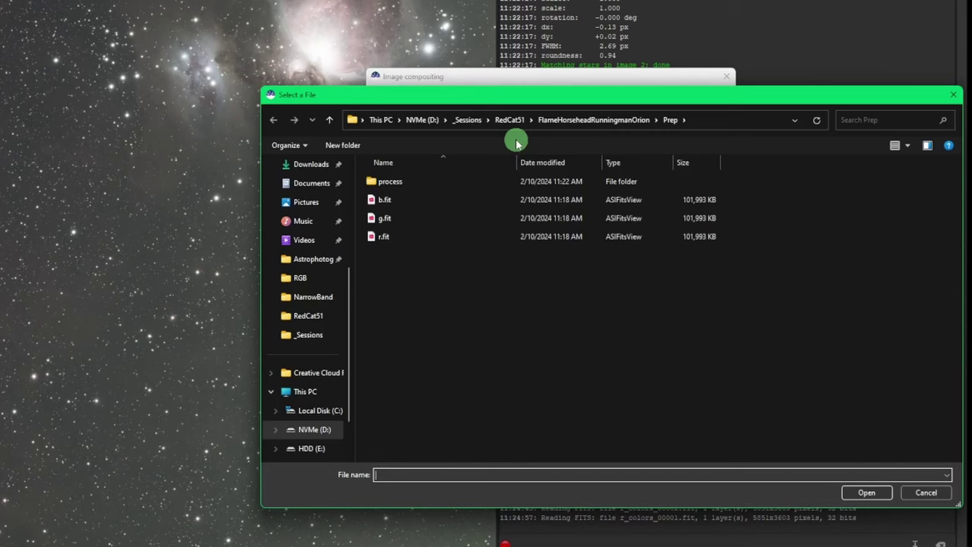
{"action": "double_click", "coordinate": [402, 185]}
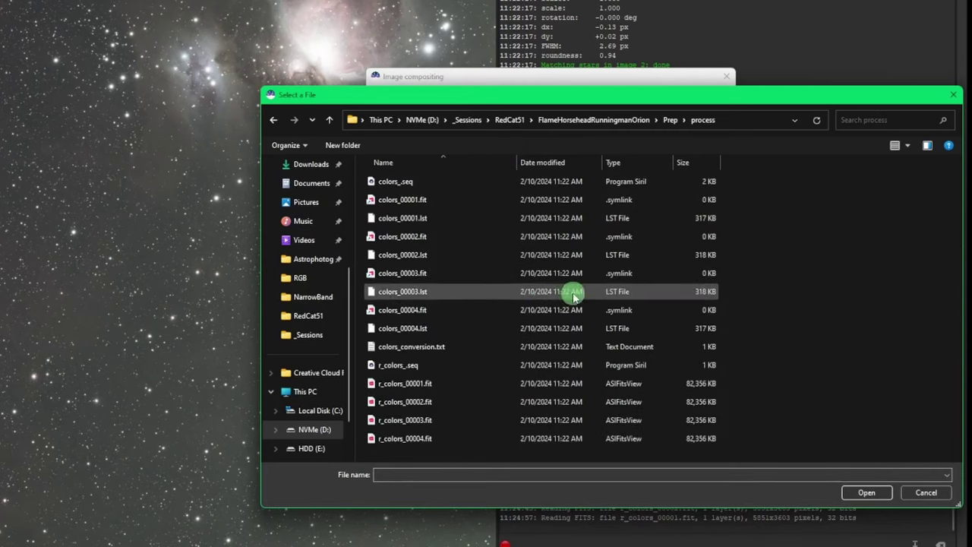
{"action": "key", "text": "alt+Tab"}
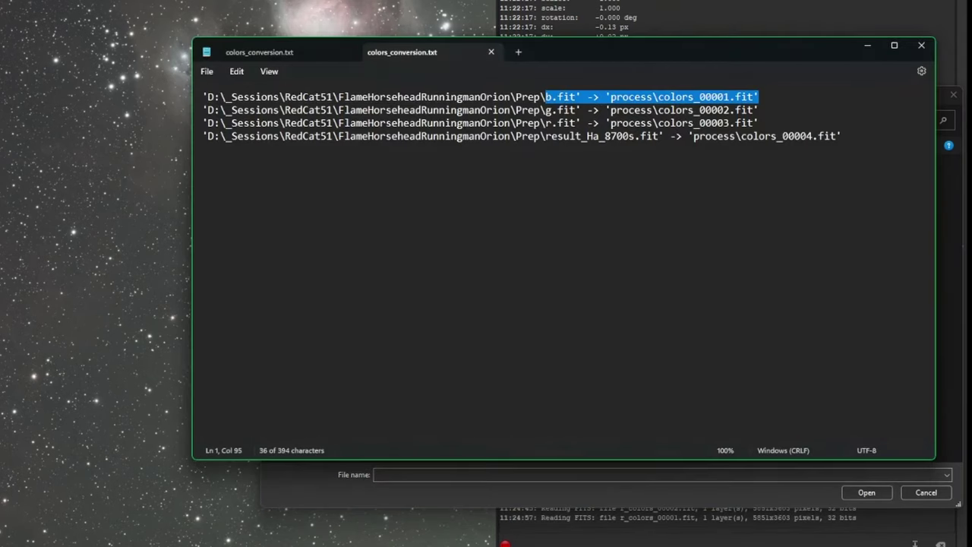
{"action": "left_click_drag", "start_coordinate": [548, 137], "coordinate": [826, 134]}
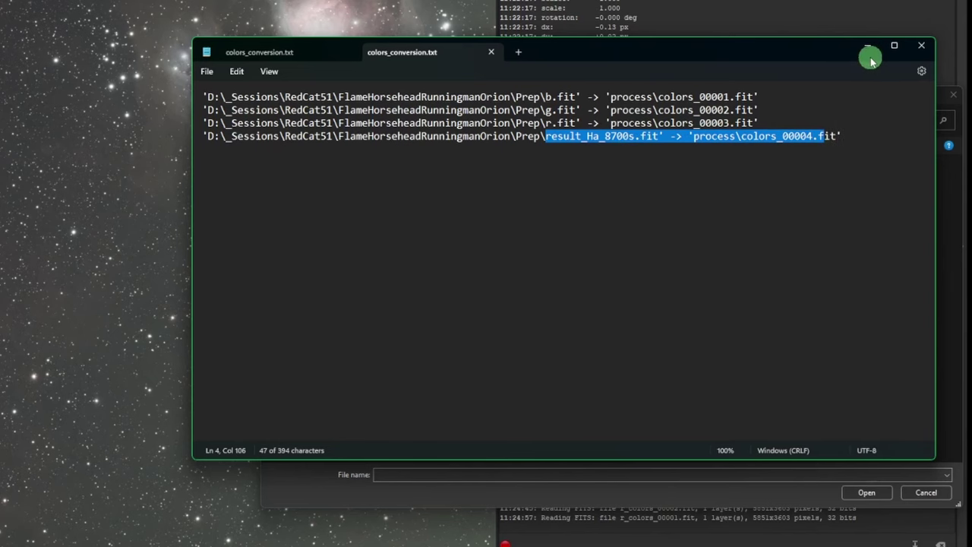
{"action": "left_click", "coordinate": [927, 45]}
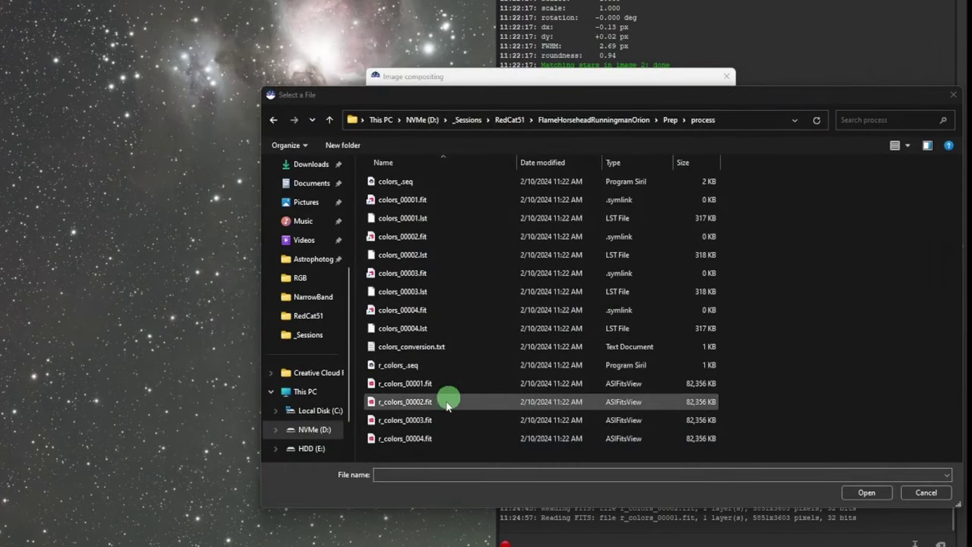
{"action": "left_click", "coordinate": [439, 441]}
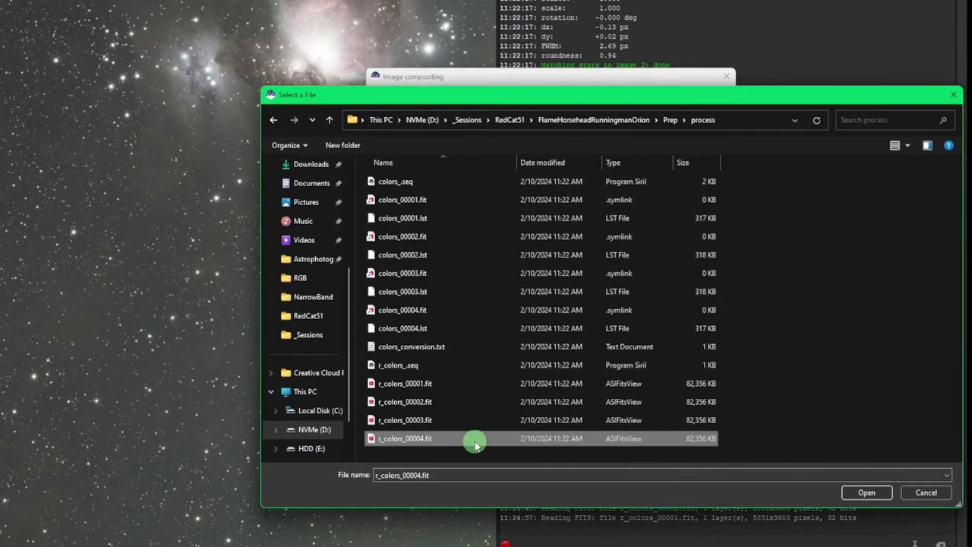
{"action": "double_click", "coordinate": [475, 441]}
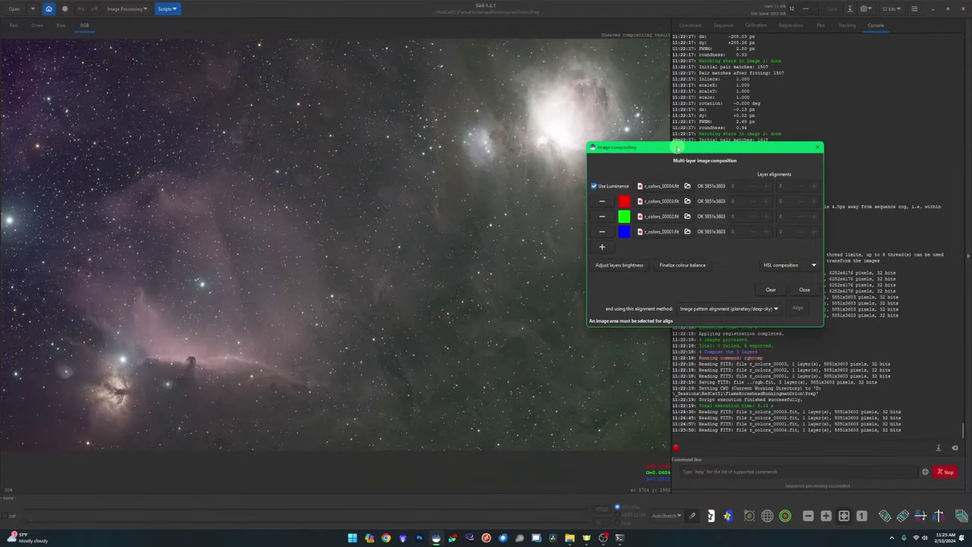
- Compare the composite with the luminance layer off and on, keep it enabled, and close the compositing dialog
{"action": "left_click_drag", "start_coordinate": [678, 149], "coordinate": [752, 141]}
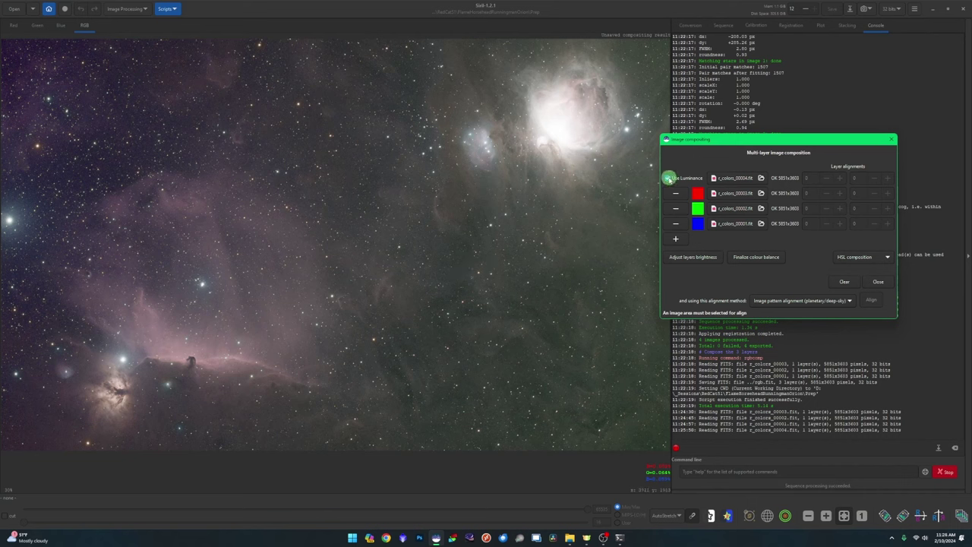
{"action": "left_click", "coordinate": [668, 177]}
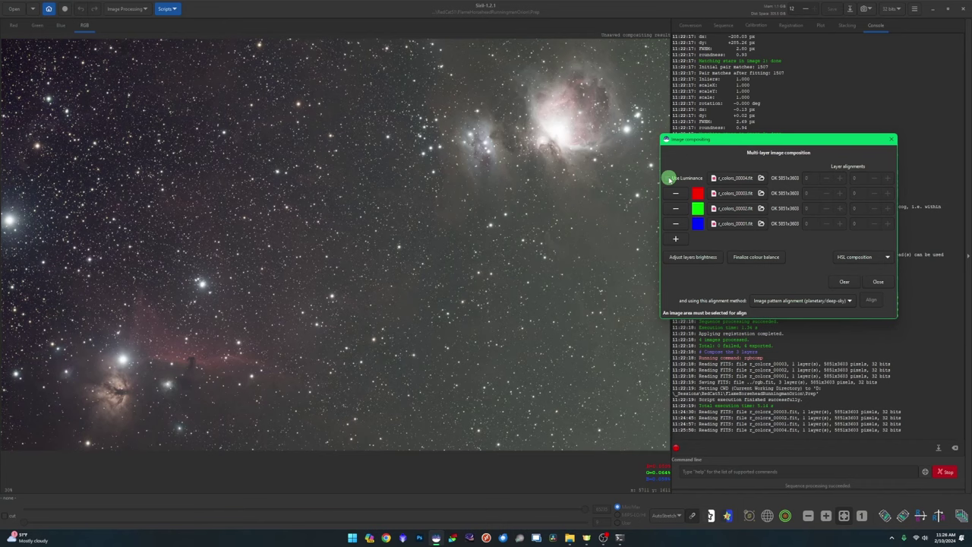
{"action": "left_click", "coordinate": [668, 178]}
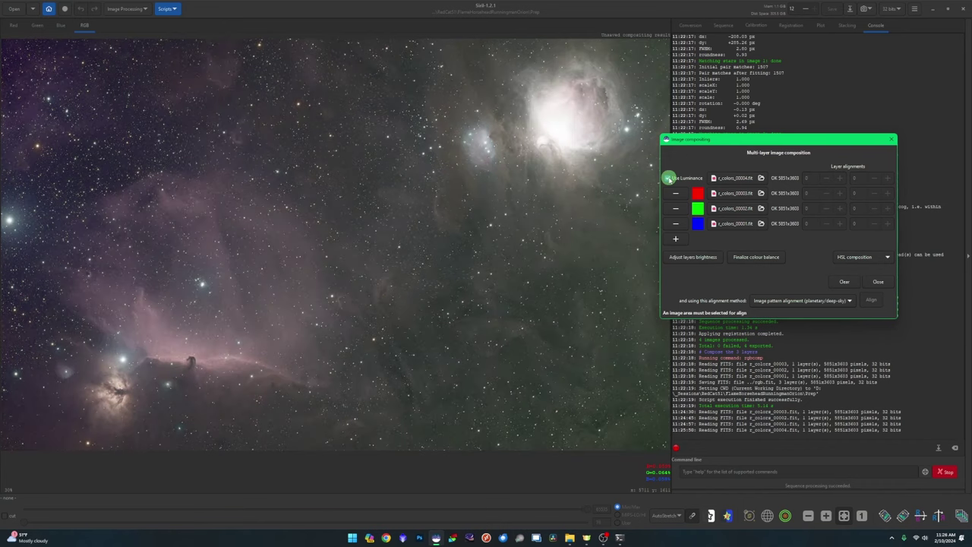
{"action": "left_click", "coordinate": [886, 283]}
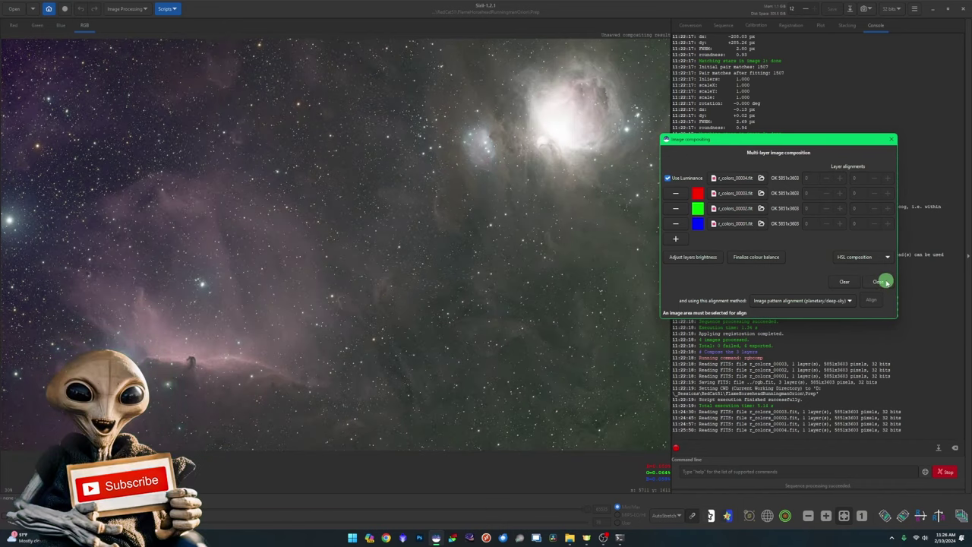
{"action": "left_click", "coordinate": [879, 282]}
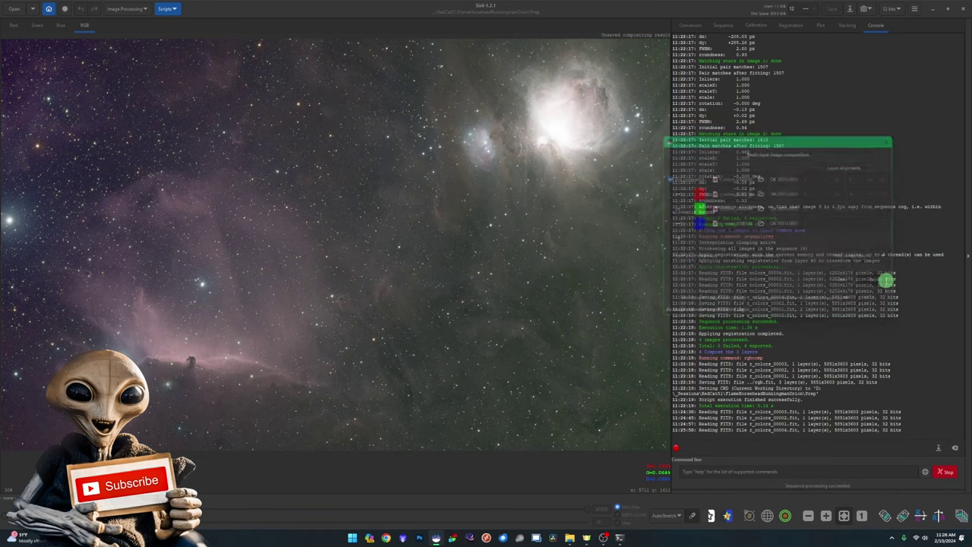
- Save the composite as FHRO.fit in the Prep folder in 32-bit floating point, keeping the non-linear viewer mode
{"action": "left_click", "coordinate": [850, 8]}
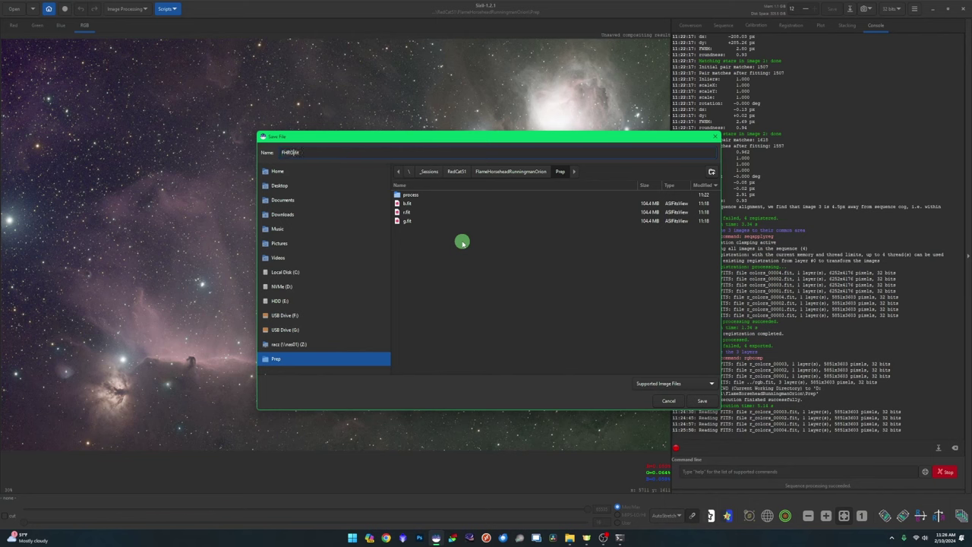
{"action": "left_click", "coordinate": [699, 400]}
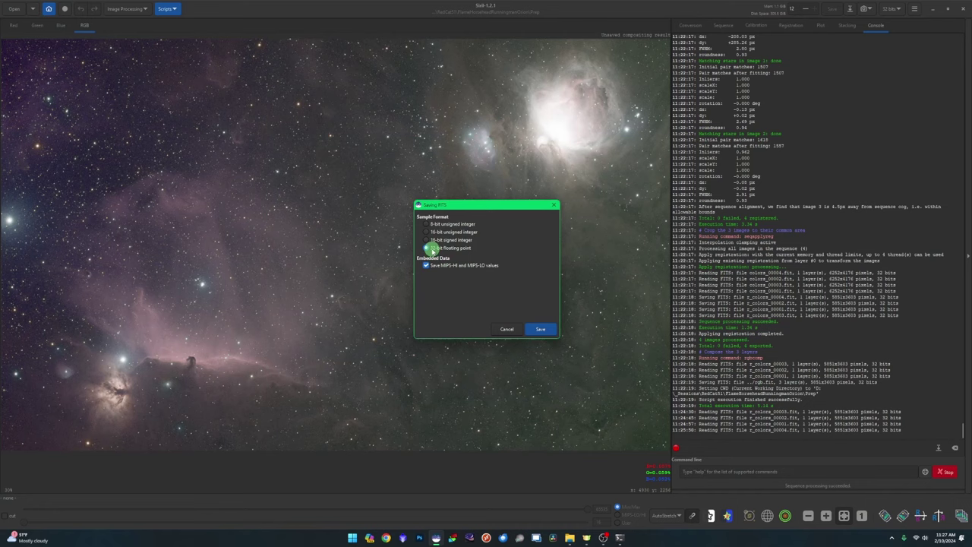
{"action": "left_click", "coordinate": [543, 330]}
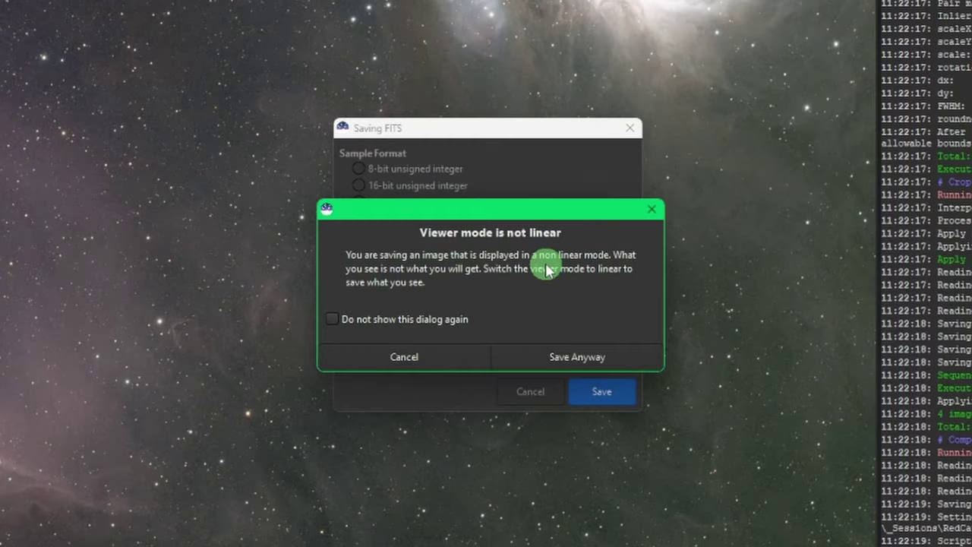
{"action": "left_click", "coordinate": [556, 357]}
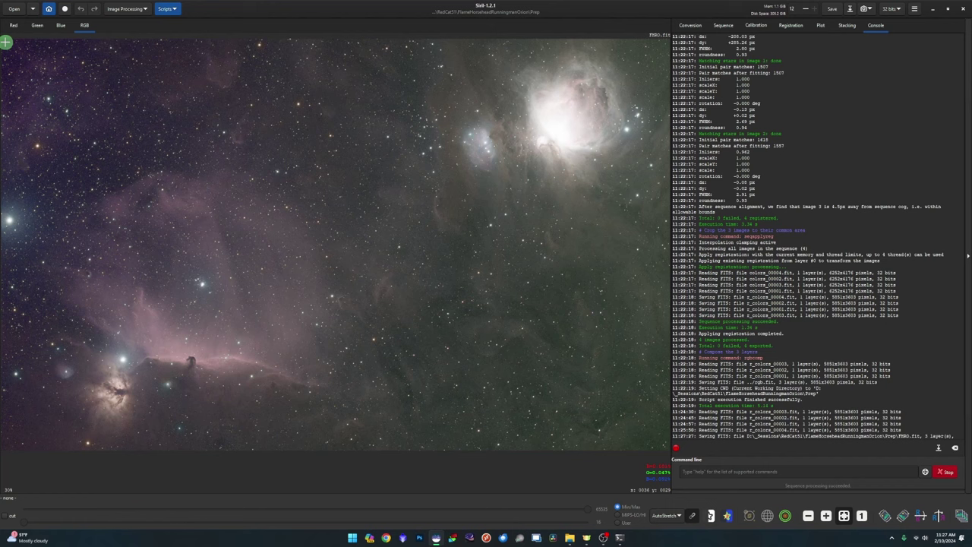
- Crop the thin borders off the image to about 5821 x 3532 px and save FHRO.fit again
{"action": "left_click_drag", "start_coordinate": [3, 42], "coordinate": [667, 447]}
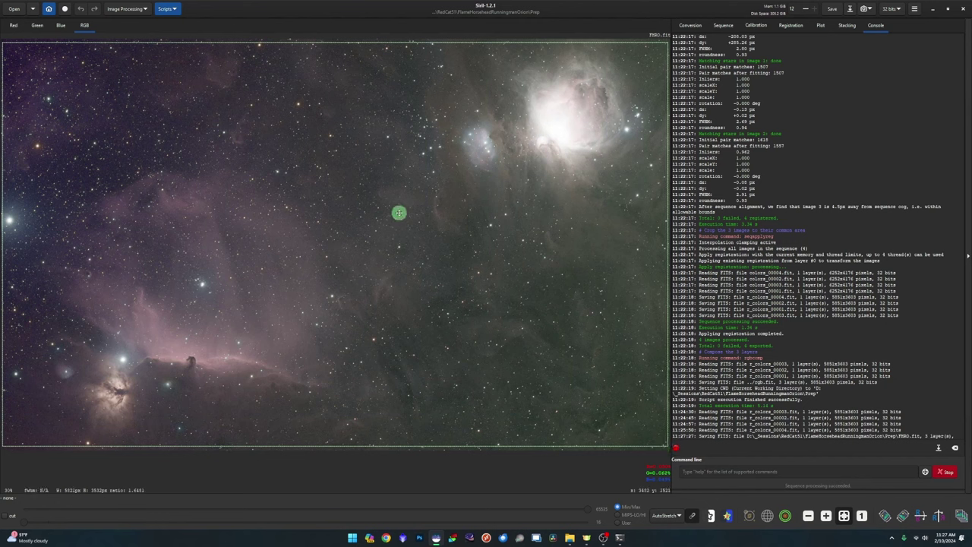
{"action": "right_click", "coordinate": [398, 212]}
{"action": "left_click", "coordinate": [433, 326]}
{"action": "left_click", "coordinate": [832, 9]}
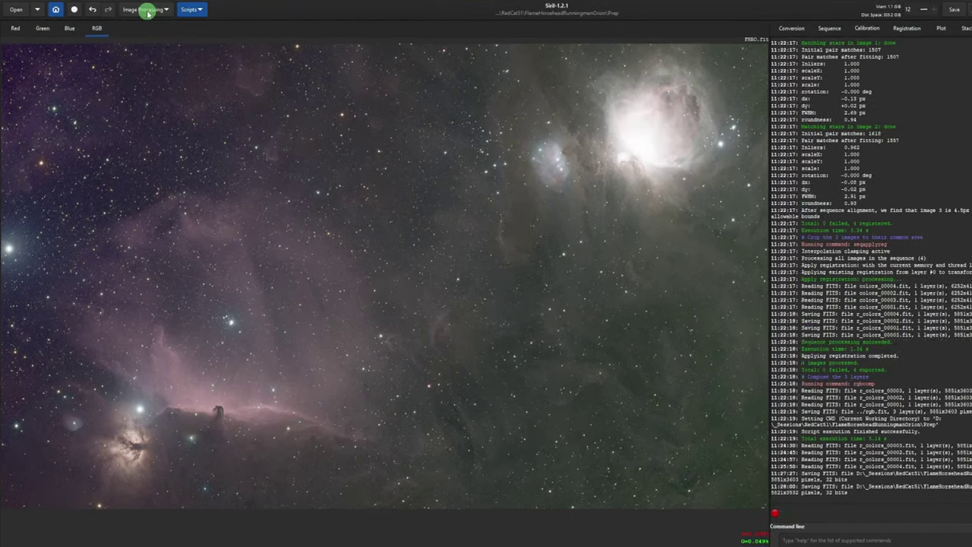
{"action": "left_click", "coordinate": [125, 8]}
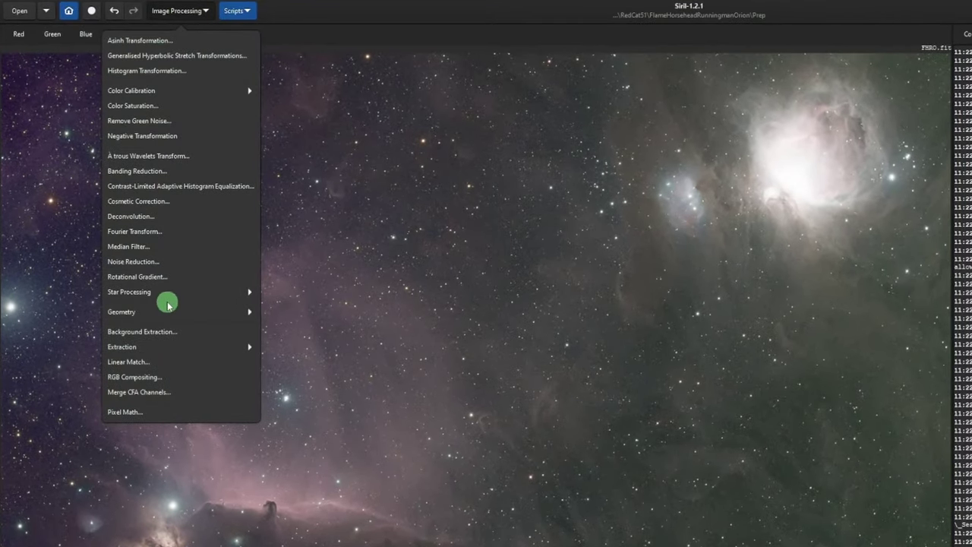
{"action": "left_click", "coordinate": [180, 330]}
{"action": "left_click_drag", "start_coordinate": [714, 198], "coordinate": [918, 144]}
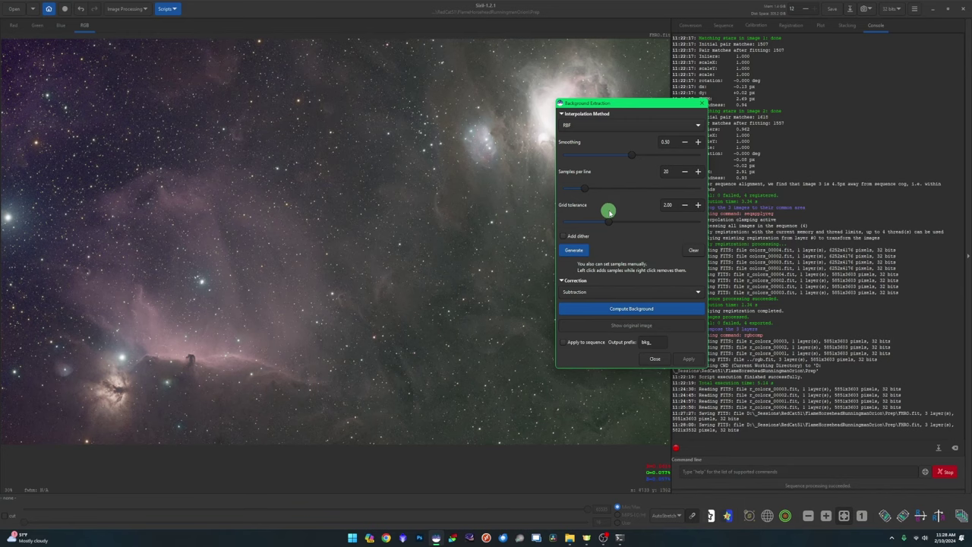
{"action": "key", "text": "Escape"}
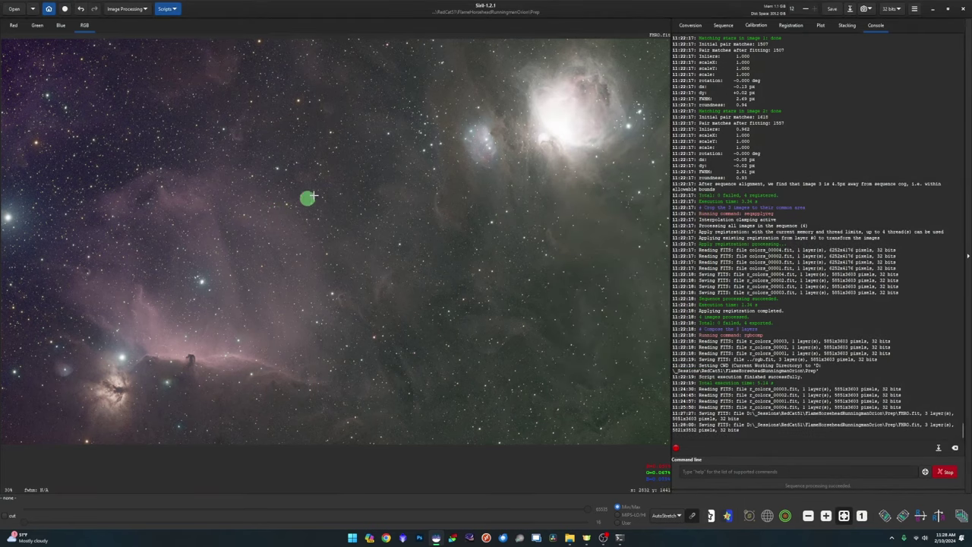
- Switch to GraXpert 2.2.2 and load FHRO.fit from the Prep folder
{"action": "left_click", "coordinate": [352, 538]}
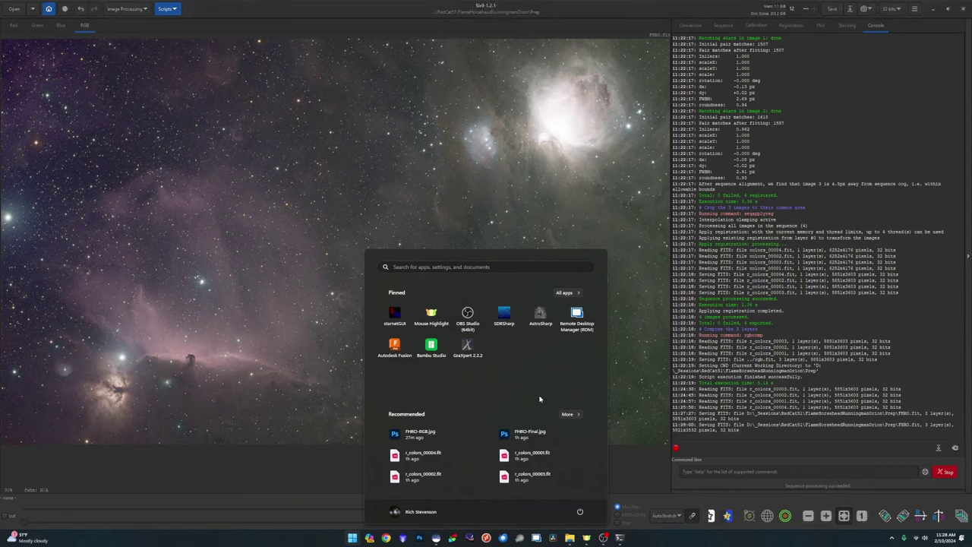
{"action": "left_click", "coordinate": [469, 348]}
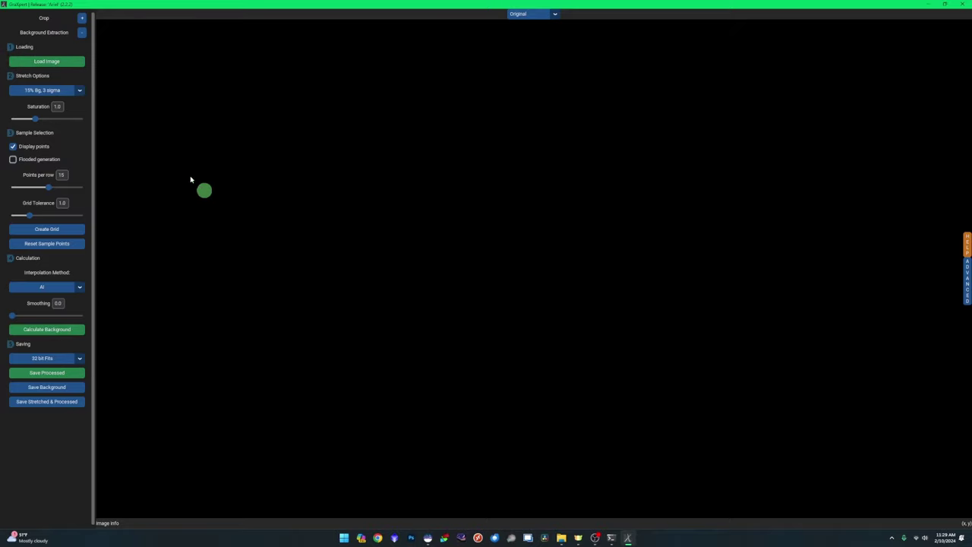
{"action": "left_click", "coordinate": [69, 64]}
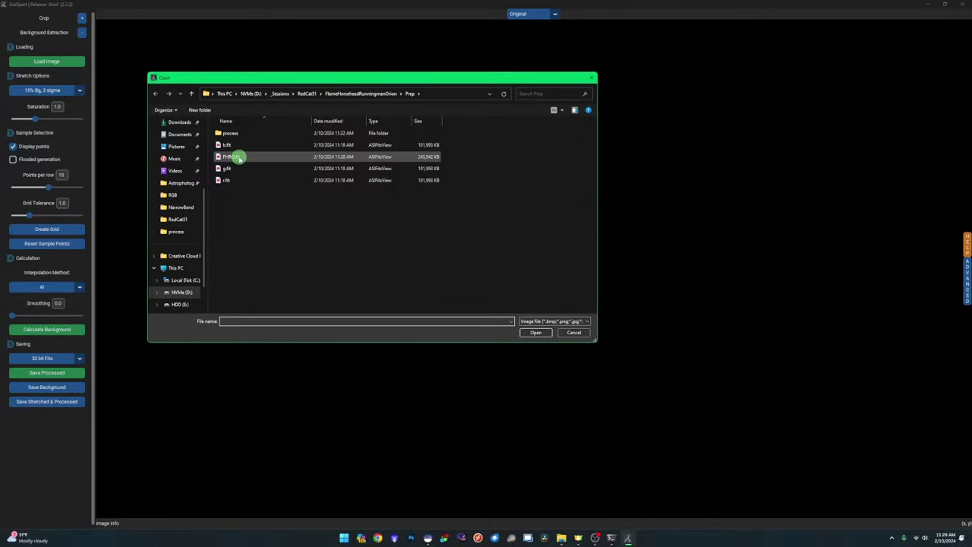
{"action": "double_click", "coordinate": [239, 158]}
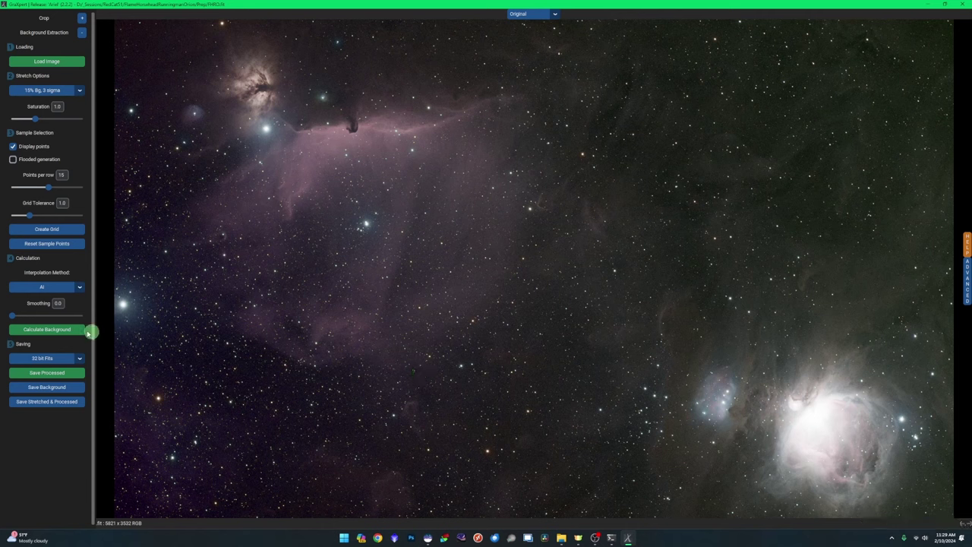
- Calculate the background with the AI interpolation method, inspect the extracted background, and return to the processed view
{"action": "left_click", "coordinate": [57, 329]}
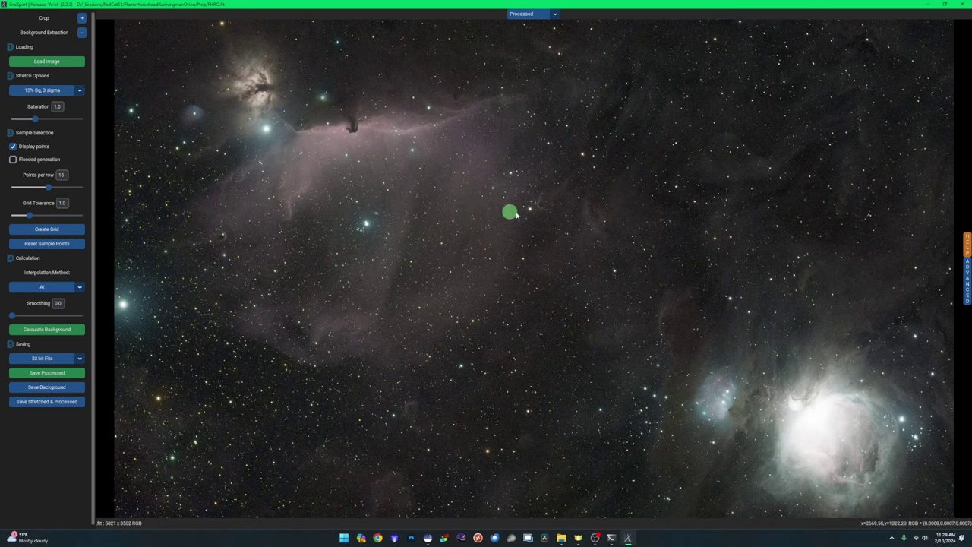
{"action": "left_click", "coordinate": [554, 17]}
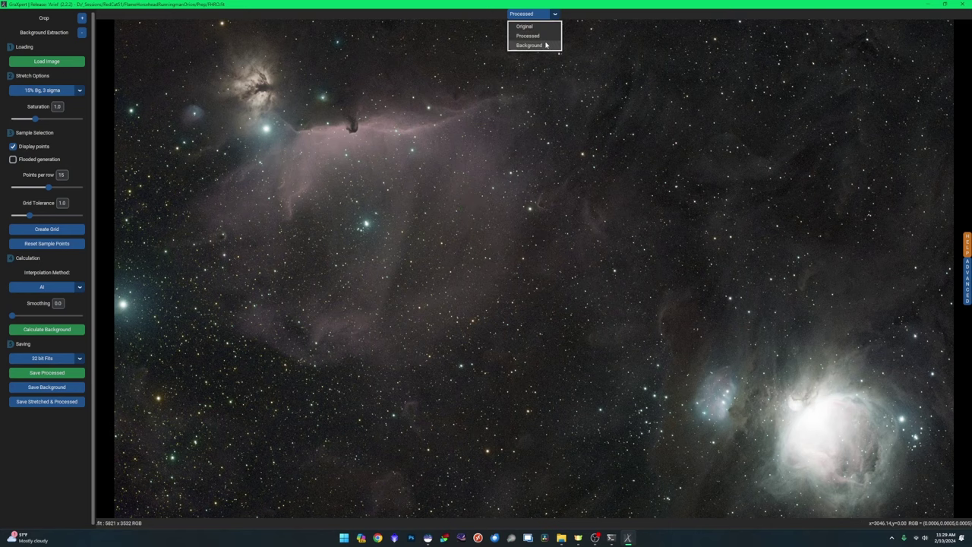
{"action": "left_click", "coordinate": [532, 45]}
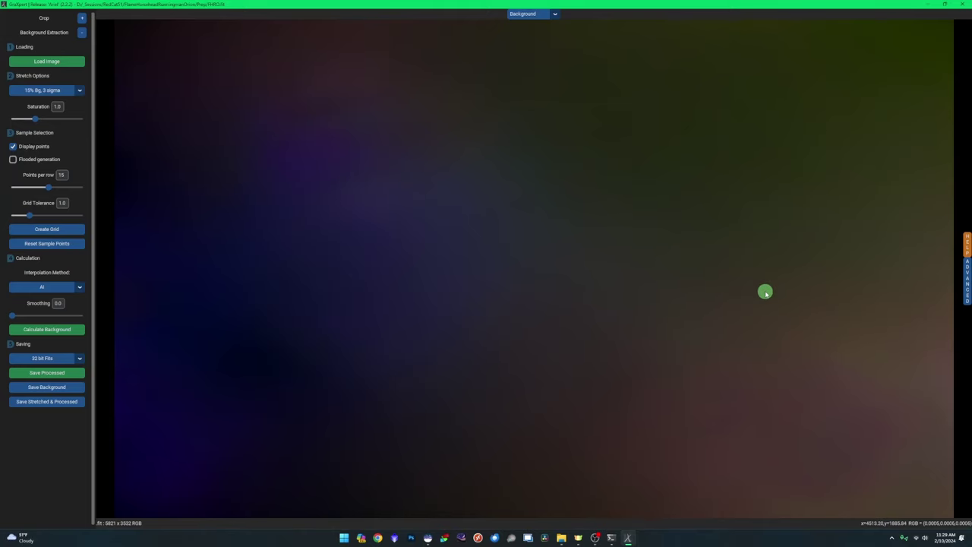
{"action": "left_click", "coordinate": [554, 14]}
{"action": "left_click", "coordinate": [532, 31]}
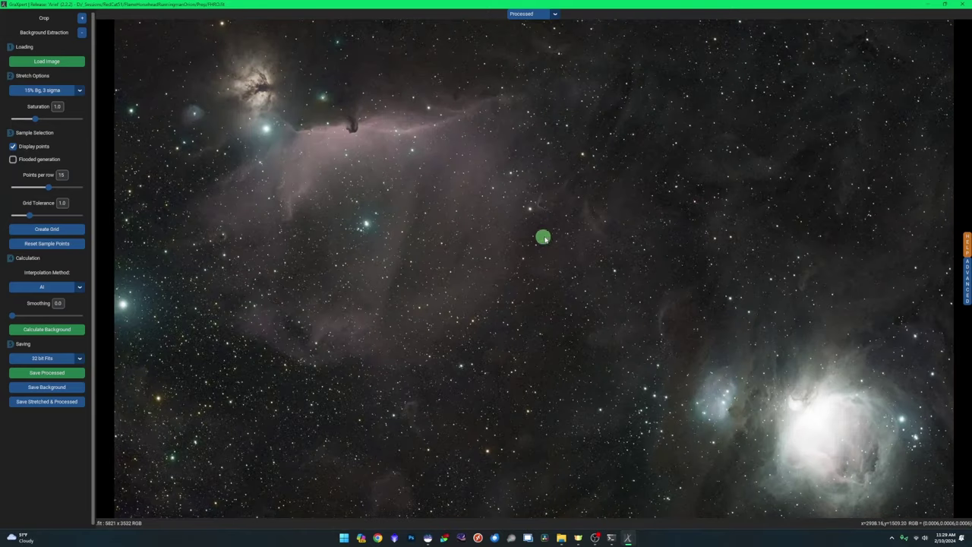
- Save the processed image as a 32-bit FITS named FHRO_GraXpert.fits in the Prep folder and open that file in Siril
{"action": "left_click", "coordinate": [62, 373]}
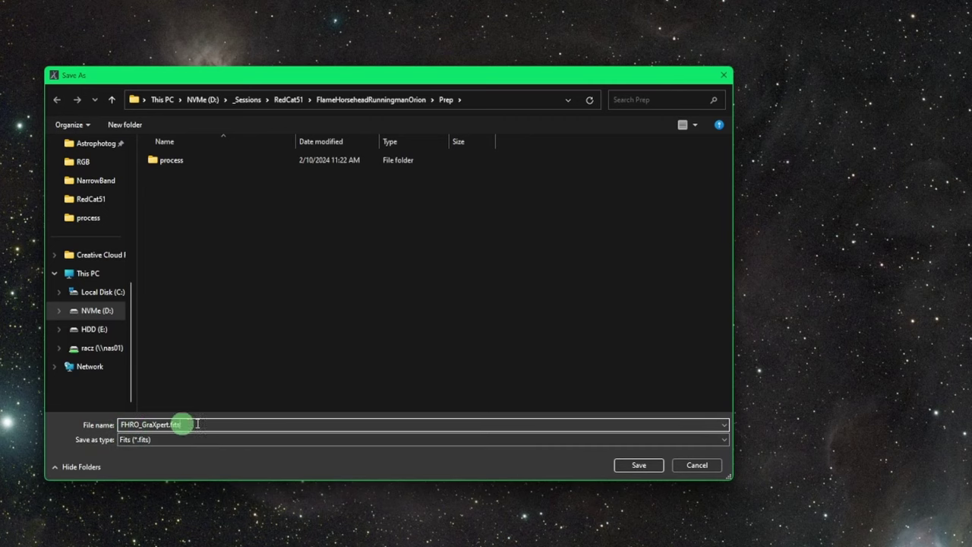
{"action": "left_click", "coordinate": [631, 465]}
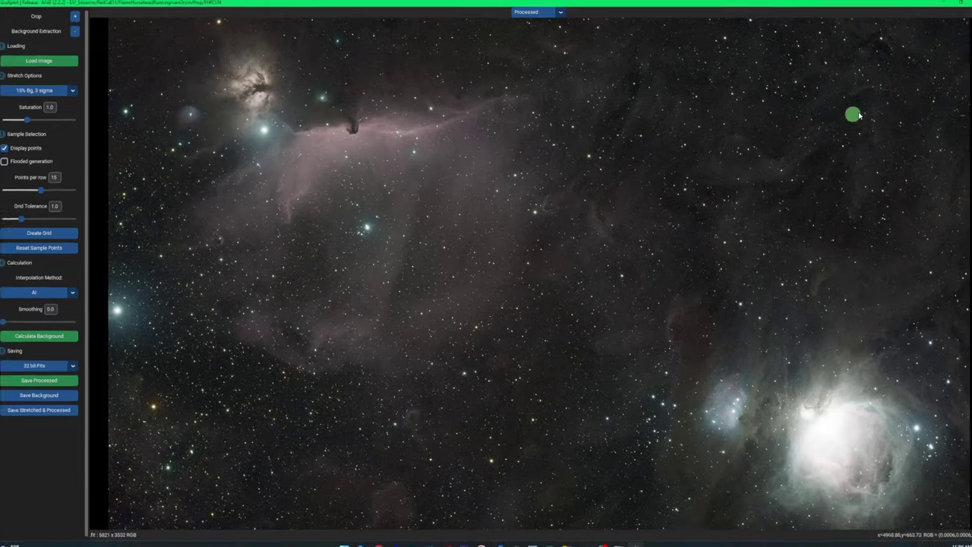
{"action": "left_click", "coordinate": [961, 6]}
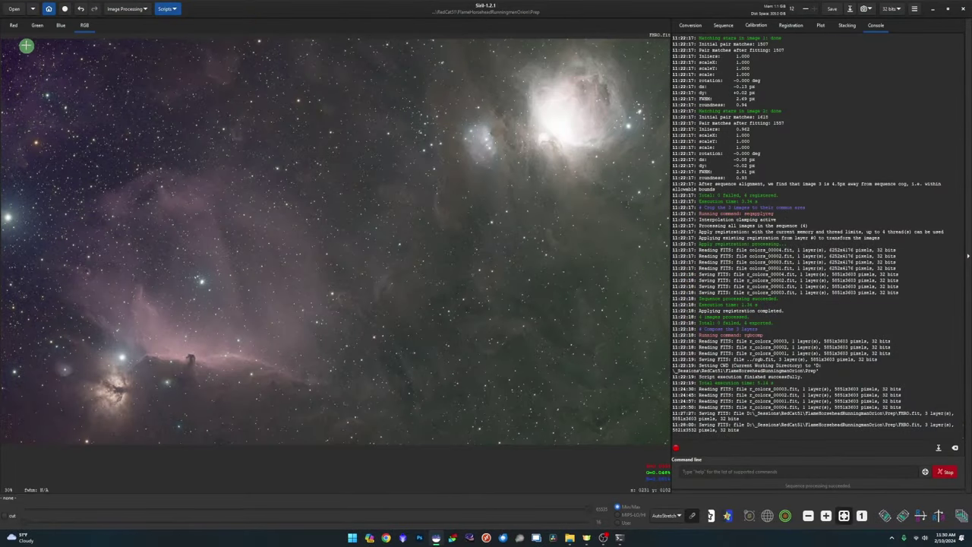
{"action": "left_click", "coordinate": [17, 10]}
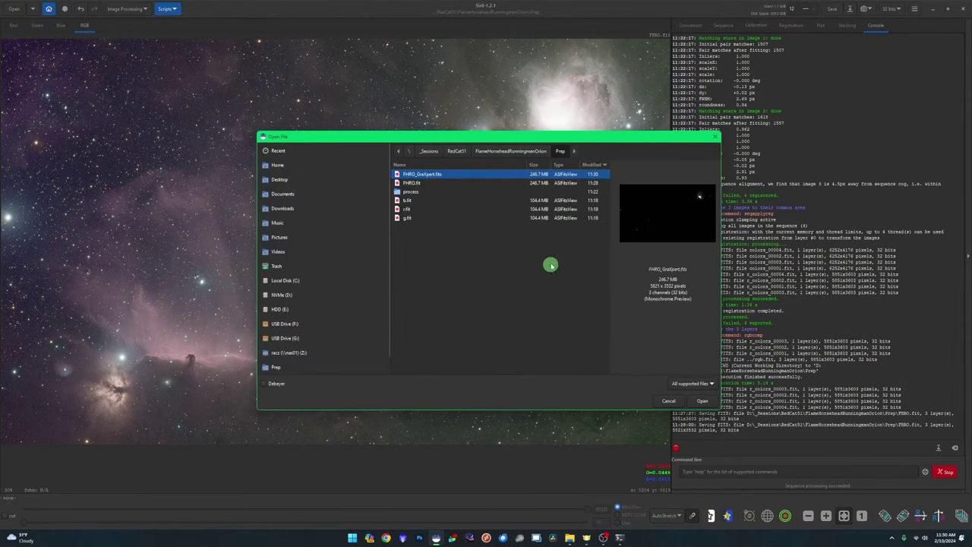
{"action": "double_click", "coordinate": [464, 171]}
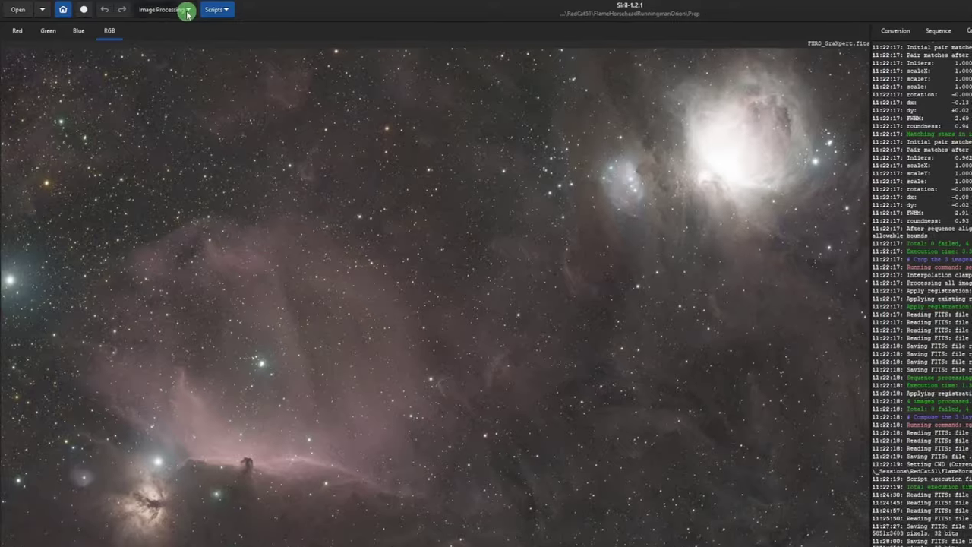
- Run Photometric Color Calibration on the image with a 250 mm focal length, 3.76 µm pixel size and the NOMAD catalogue
{"action": "left_click", "coordinate": [186, 12]}
{"action": "left_click", "coordinate": [152, 79]}
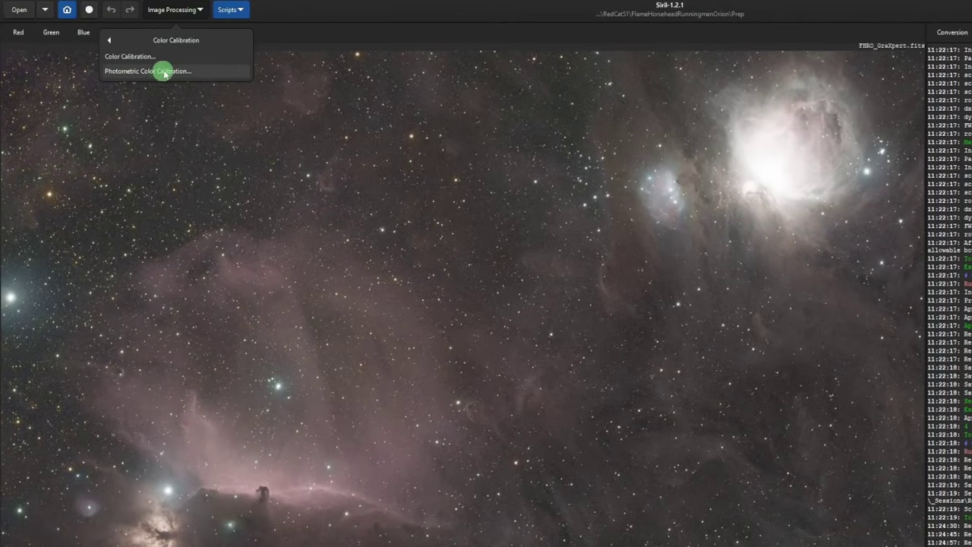
{"action": "left_click", "coordinate": [215, 73]}
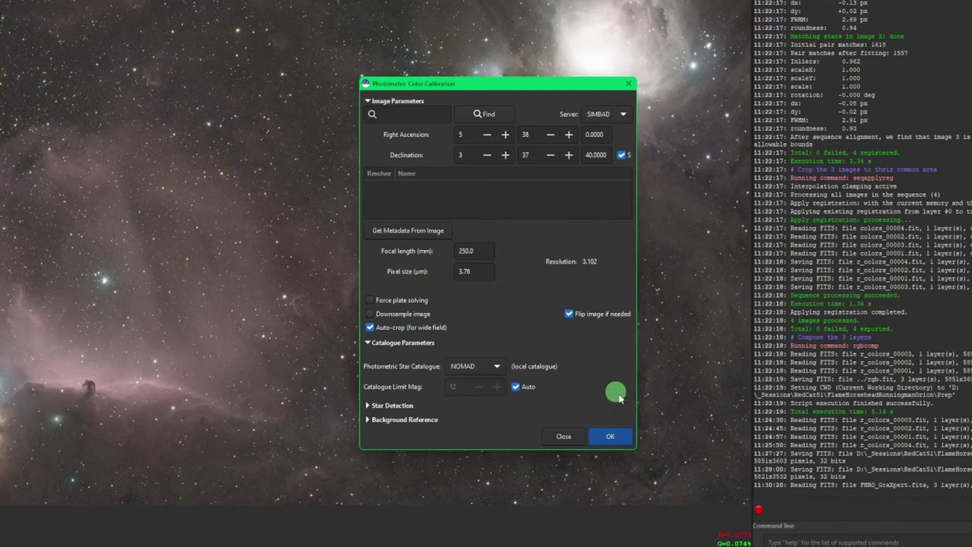
{"action": "left_click", "coordinate": [616, 434]}
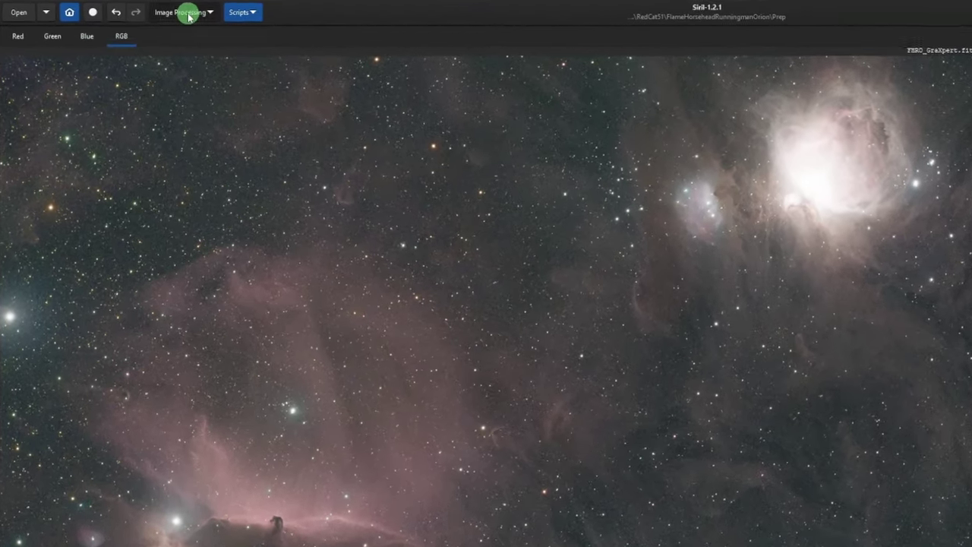
- Remove green noise from the image using the Average Neutral protection method with lightness preserved
{"action": "left_click", "coordinate": [188, 13]}
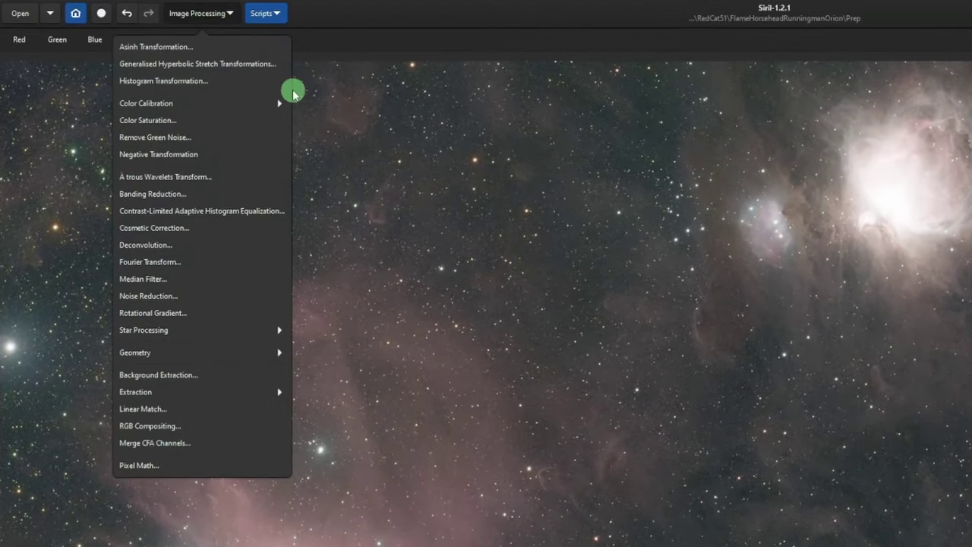
{"action": "left_click", "coordinate": [185, 123]}
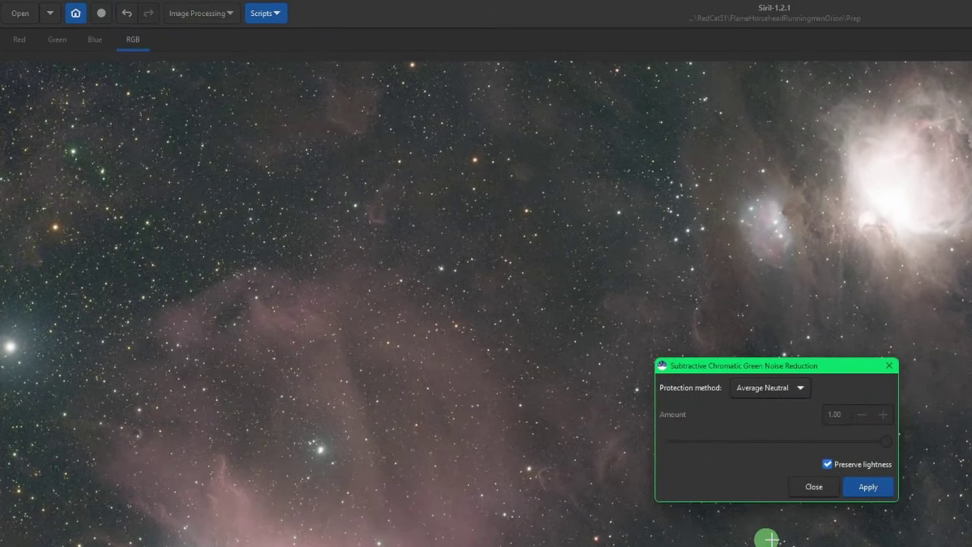
{"action": "left_click", "coordinate": [868, 487]}
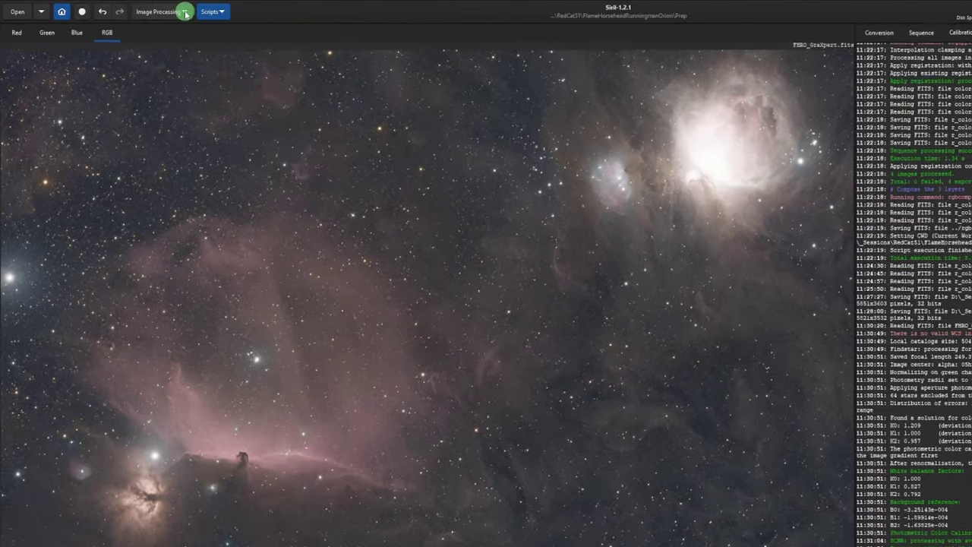
- Remove the stars with StarNet, pre-stretching the linear image and generating a star mask
{"action": "left_click", "coordinate": [144, 9]}
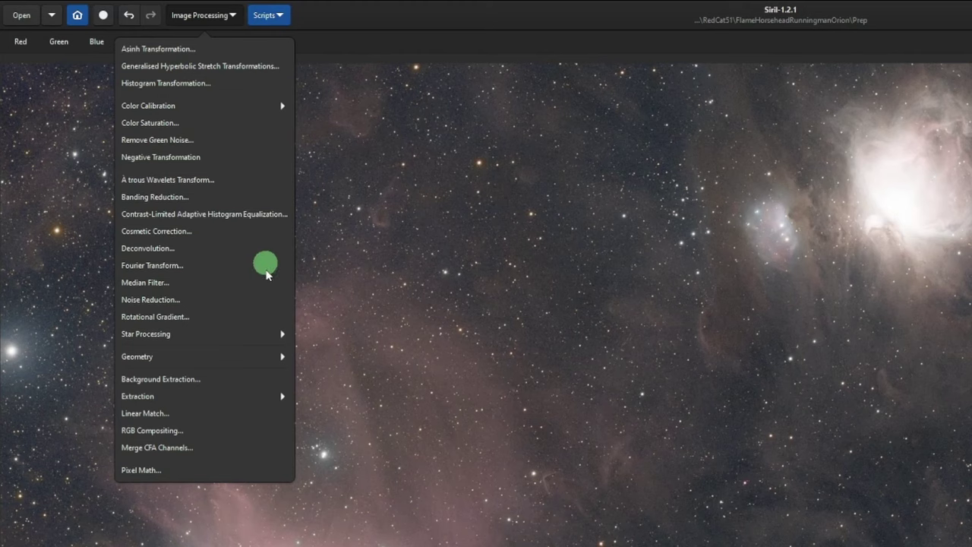
{"action": "left_click", "coordinate": [183, 327]}
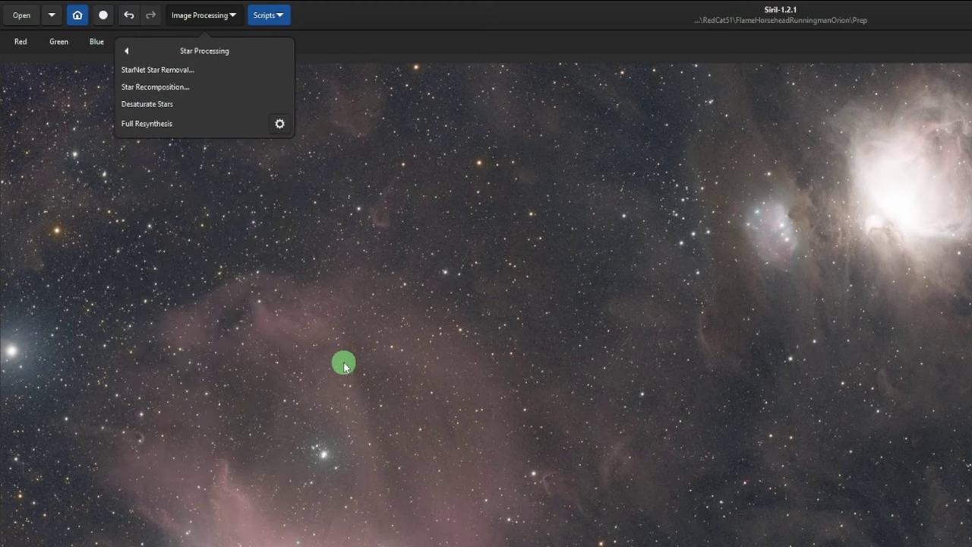
{"action": "left_click", "coordinate": [206, 71]}
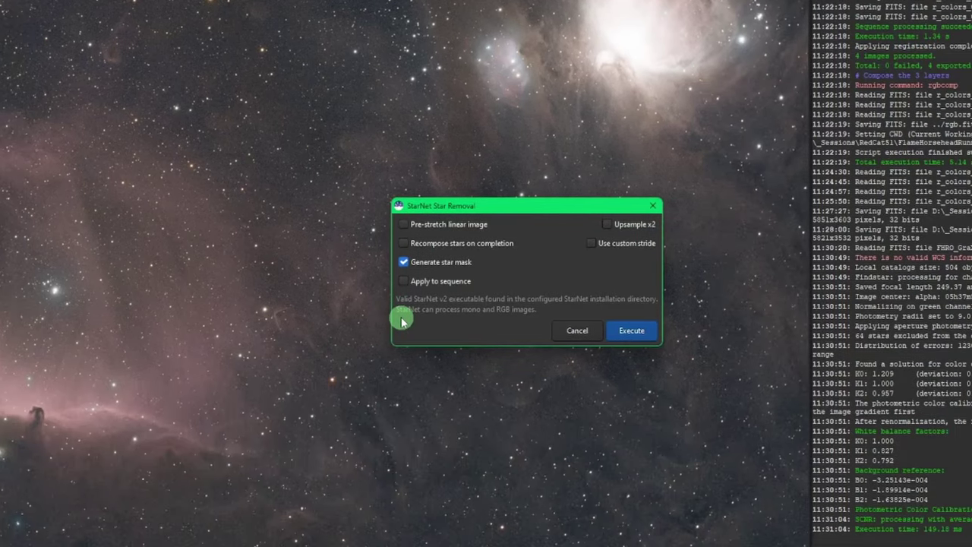
{"action": "left_click", "coordinate": [418, 225]}
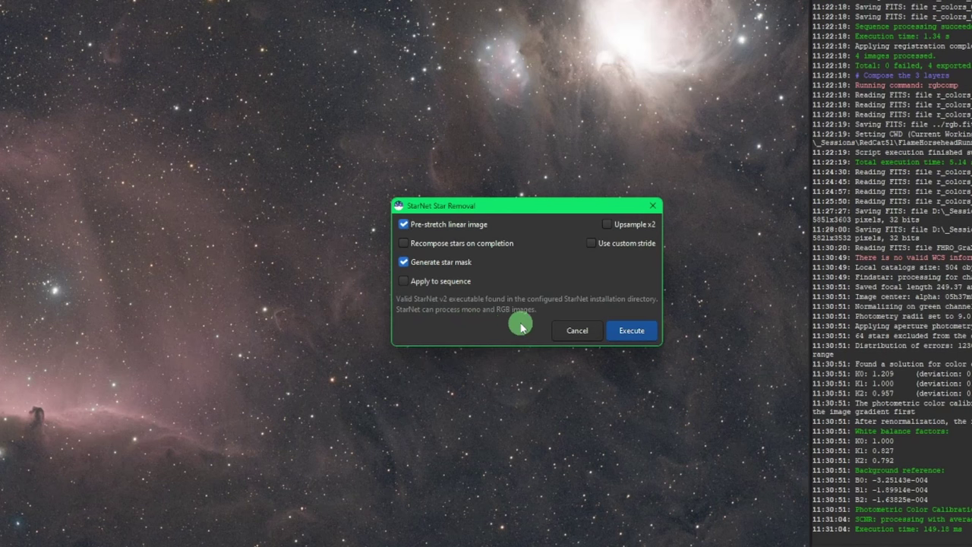
{"action": "left_click", "coordinate": [631, 330]}
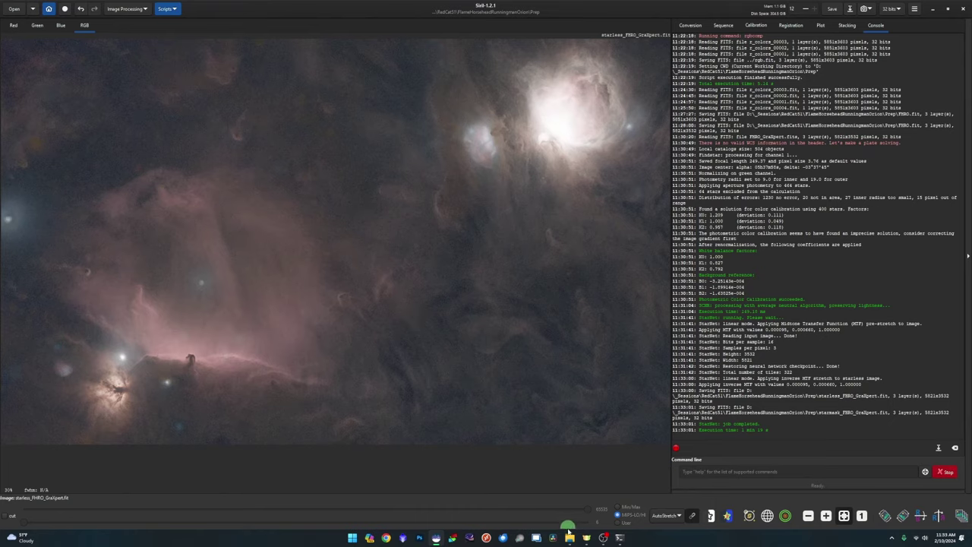
- Rename starmask_FHRO_GraXpert.fit in the Prep folder as Stars.fit in File Explorer
{"action": "left_click", "coordinate": [569, 535]}
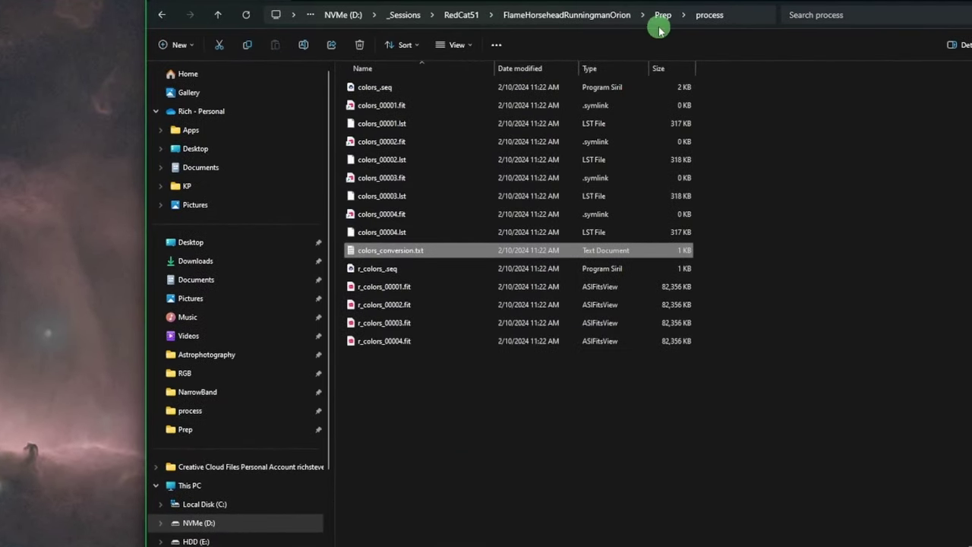
{"action": "left_click", "coordinate": [663, 17]}
{"action": "left_click", "coordinate": [390, 215]}
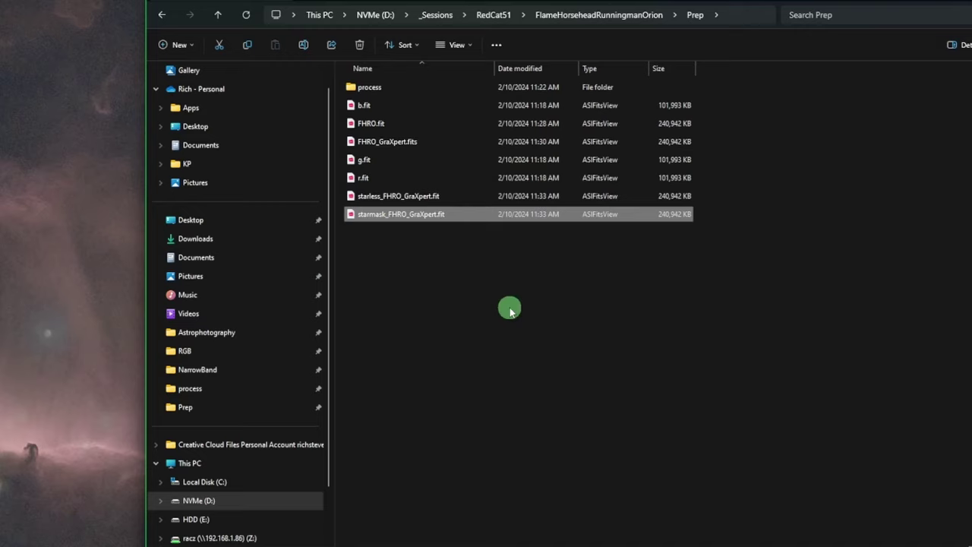
{"action": "key", "text": "F2"}
{"action": "type", "text": "Stars.fit"}
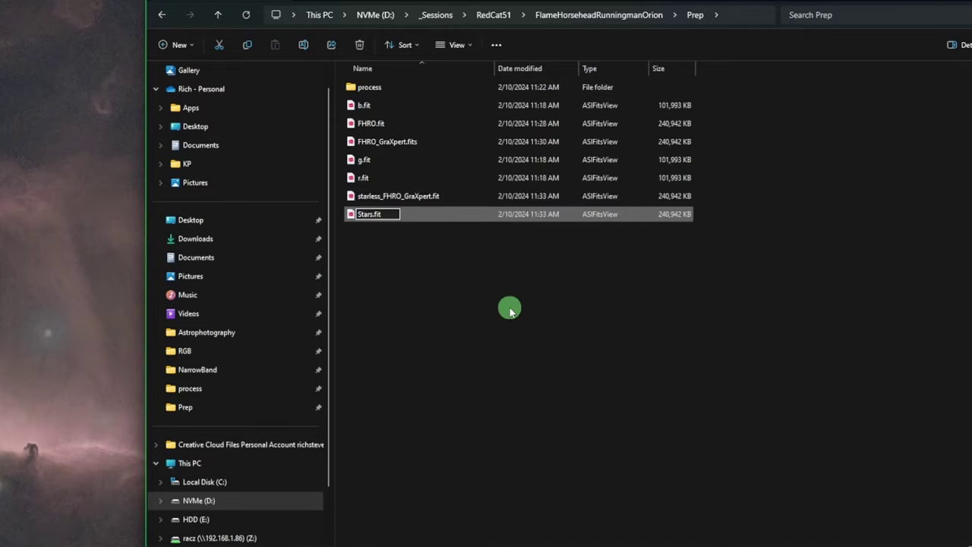
{"action": "key", "text": "Return"}
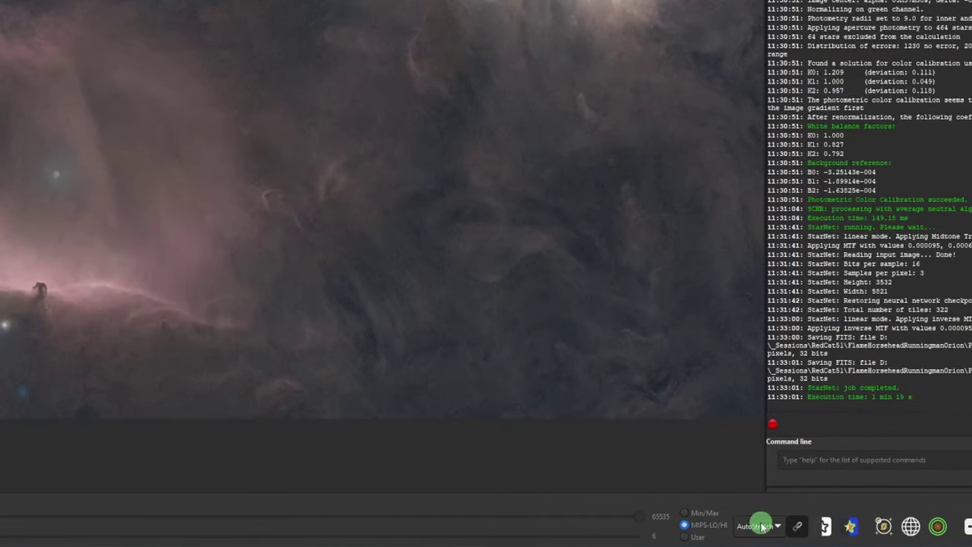
- Set the display mode to Linear and open the Generalised Hyperbolic Stretch Transformations dialog for the starless image
{"action": "left_click", "coordinate": [667, 516]}
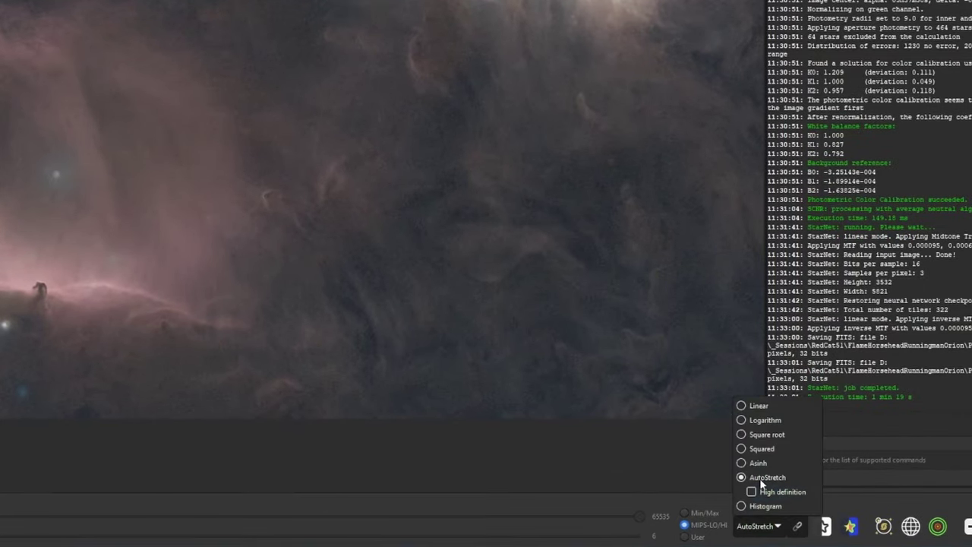
{"action": "left_click", "coordinate": [758, 405]}
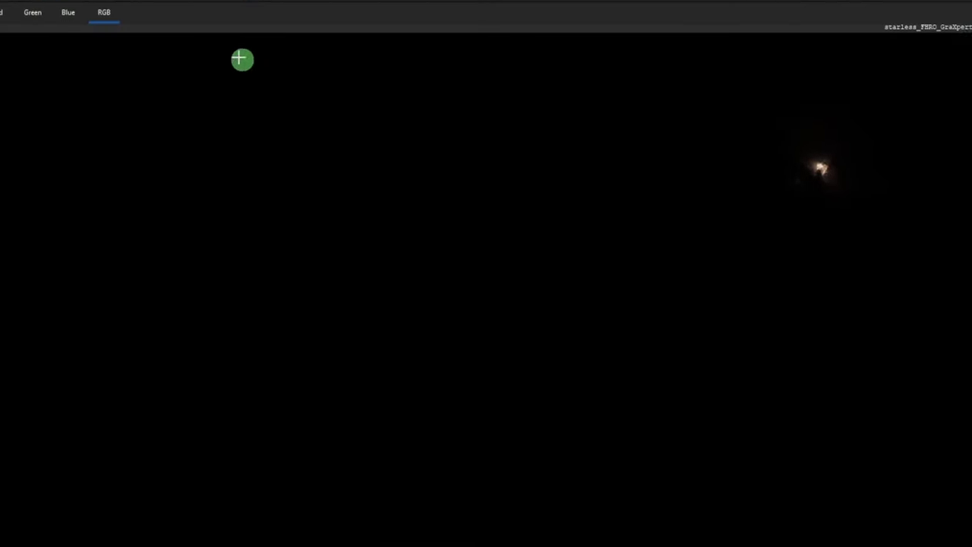
{"action": "left_click", "coordinate": [204, 14]}
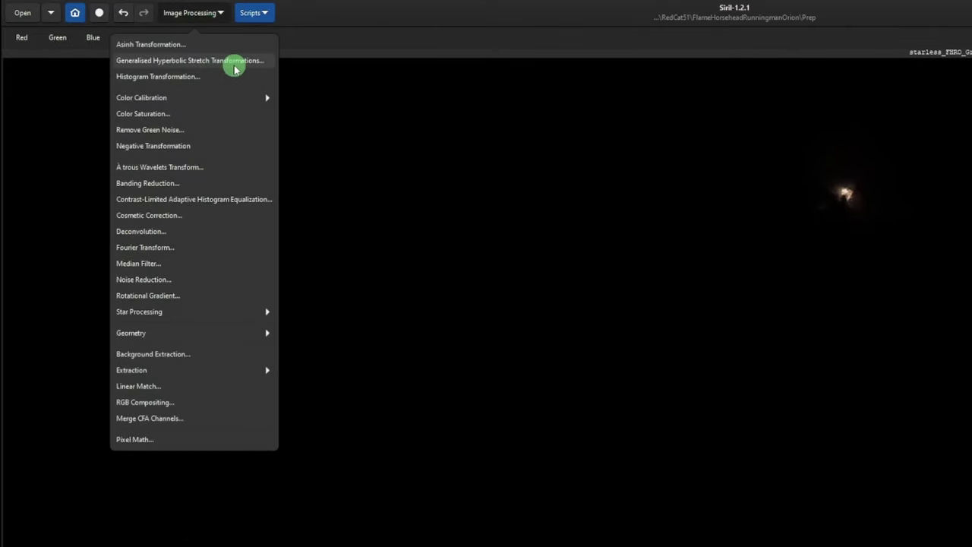
{"action": "left_click", "coordinate": [235, 63]}
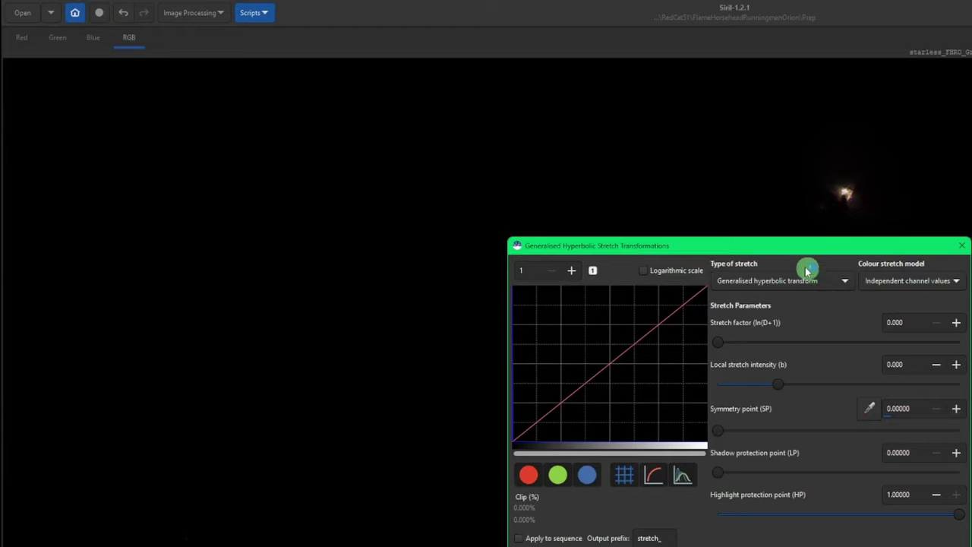
{"action": "left_click_drag", "start_coordinate": [577, 239], "coordinate": [970, 160]}
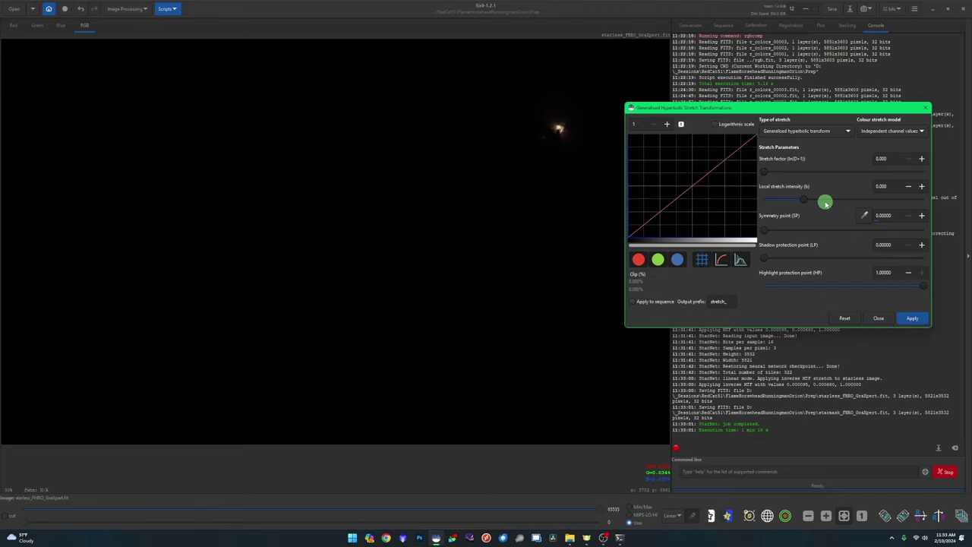
- Apply a generalised hyperbolic stretch with a local stretch intensity of 15 and a stretch factor of about 5.465
{"action": "left_click", "coordinate": [805, 202]}
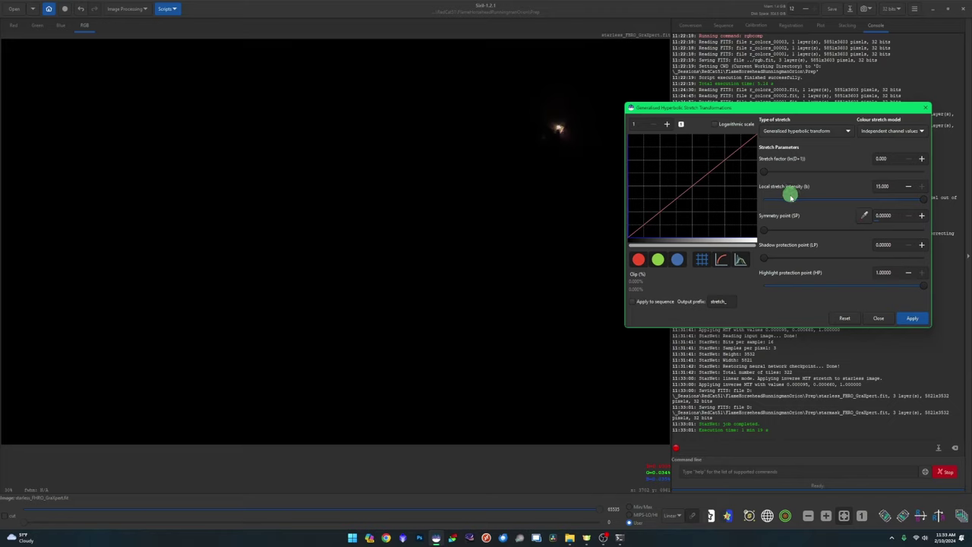
{"action": "left_click_drag", "start_coordinate": [772, 181], "coordinate": [795, 173]}
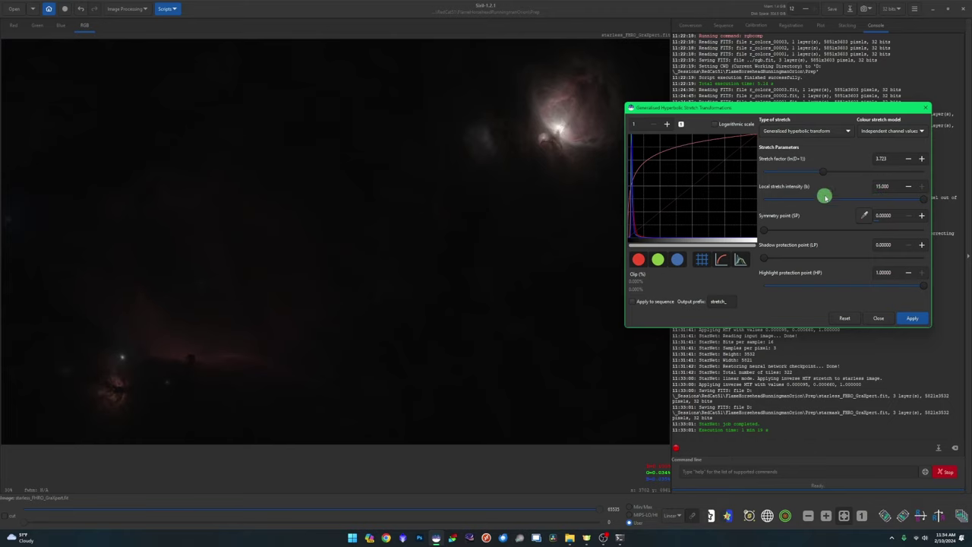
{"action": "left_click_drag", "start_coordinate": [825, 172], "coordinate": [877, 174]}
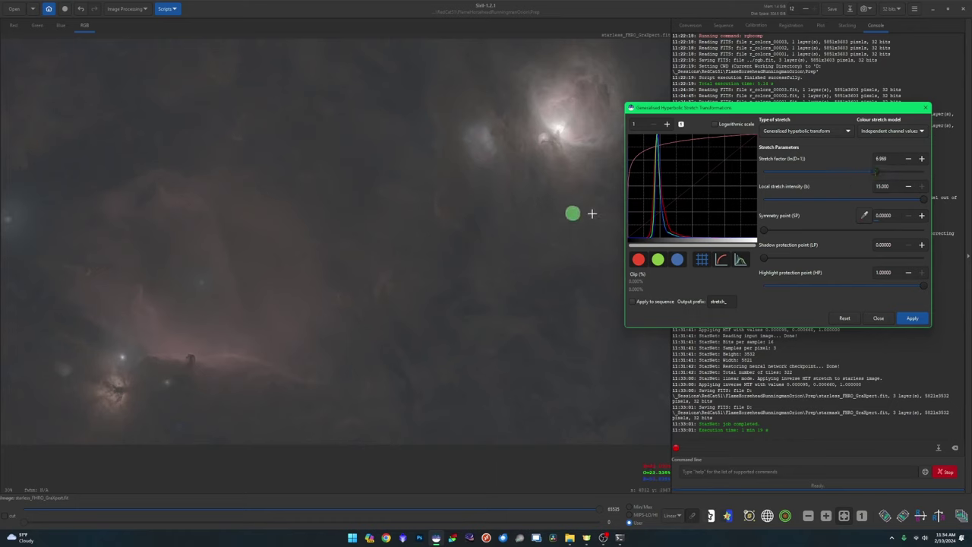
{"action": "left_click_drag", "start_coordinate": [877, 175], "coordinate": [858, 172]}
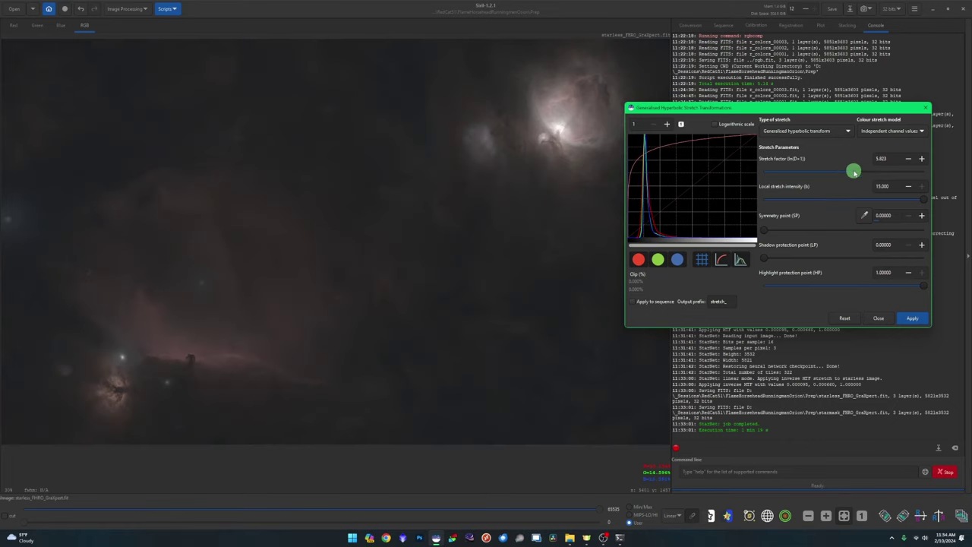
{"action": "left_click_drag", "start_coordinate": [857, 173], "coordinate": [851, 174]}
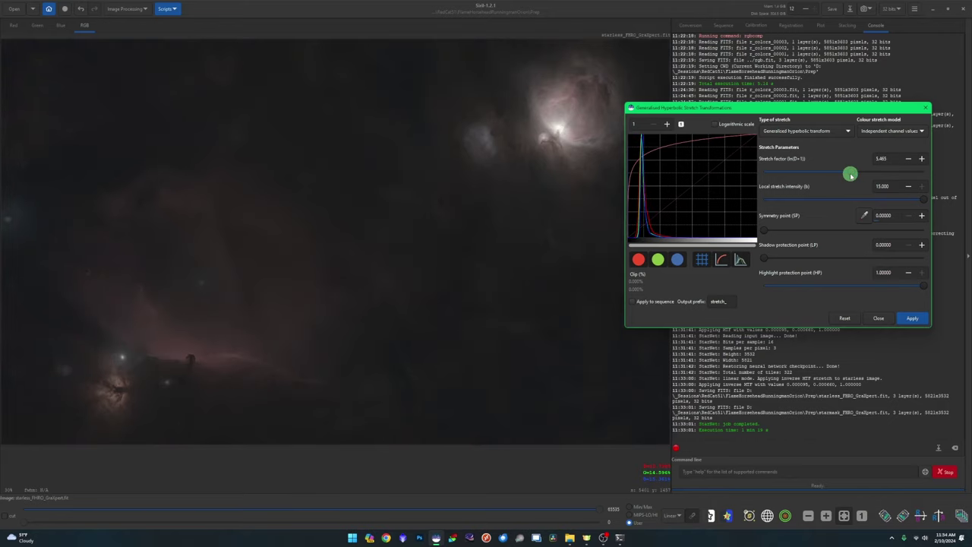
{"action": "left_click", "coordinate": [917, 318]}
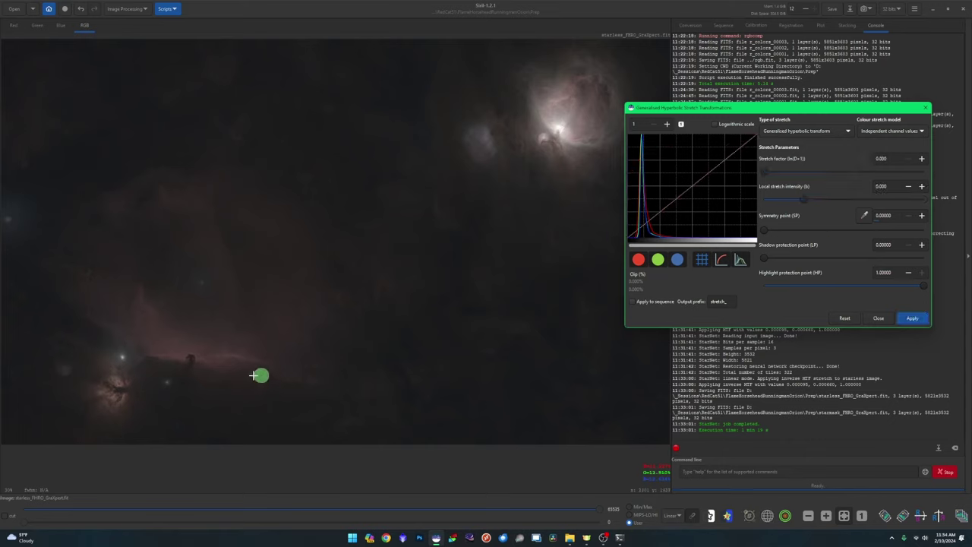
- Sample the symmetry point from the pink nebulosity above the Horsehead, then apply a stretch with local intensity about 8.94 and stretch factor about 0.215
{"action": "left_click_drag", "start_coordinate": [155, 334], "coordinate": [169, 343]}
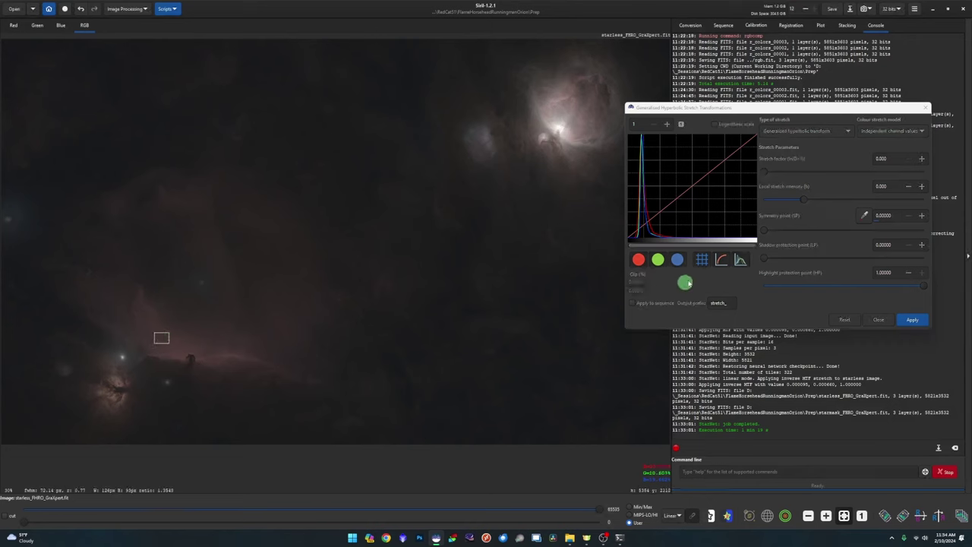
{"action": "left_click", "coordinate": [867, 218]}
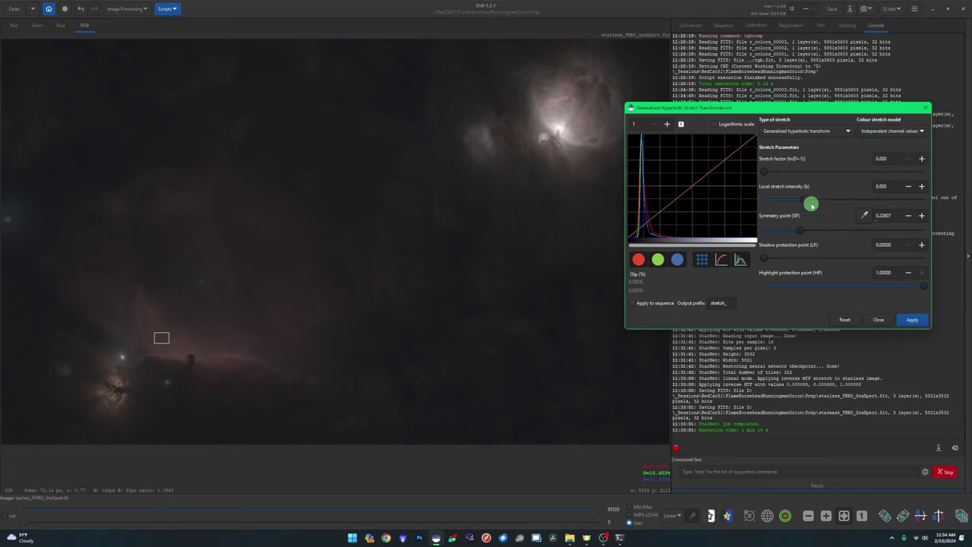
{"action": "left_click_drag", "start_coordinate": [806, 202], "coordinate": [873, 200]}
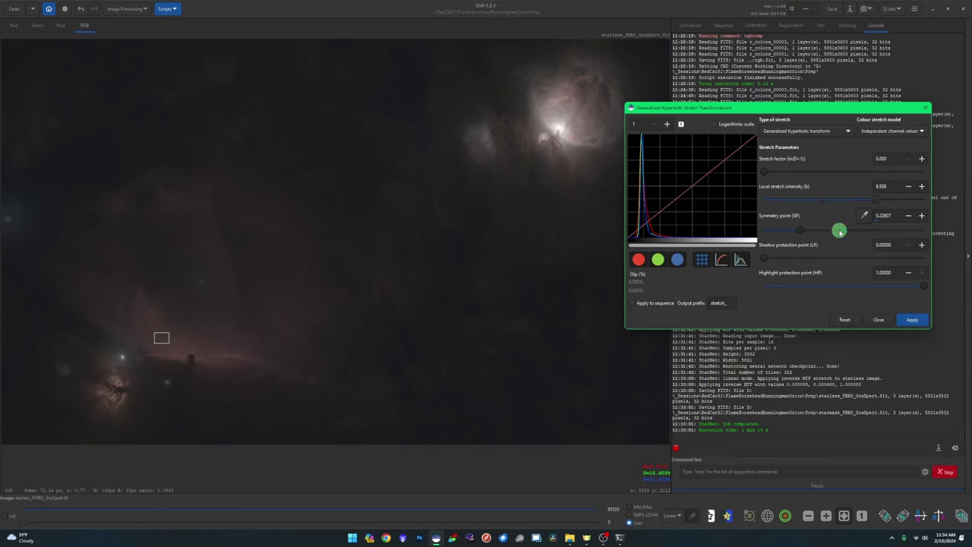
{"action": "left_click_drag", "start_coordinate": [766, 171], "coordinate": [769, 171]}
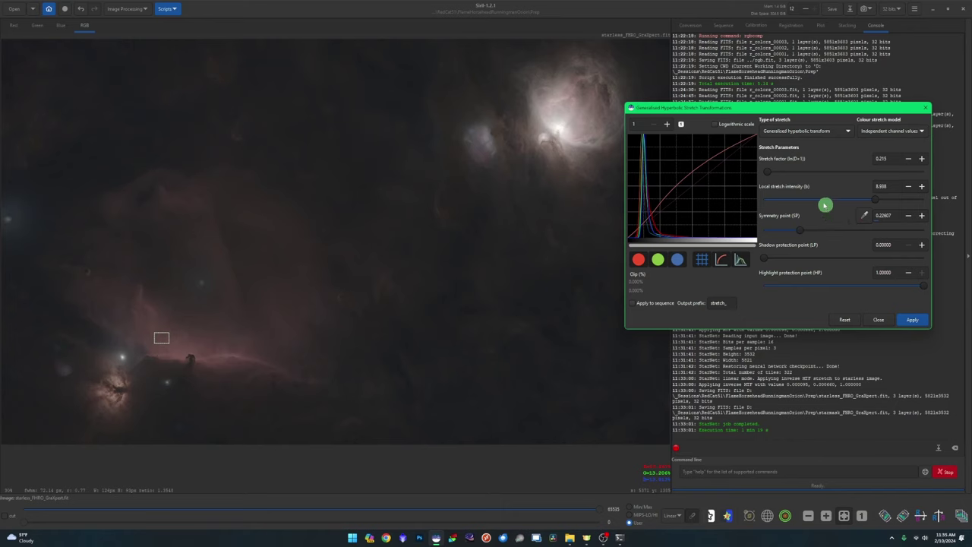
{"action": "left_click", "coordinate": [909, 320]}
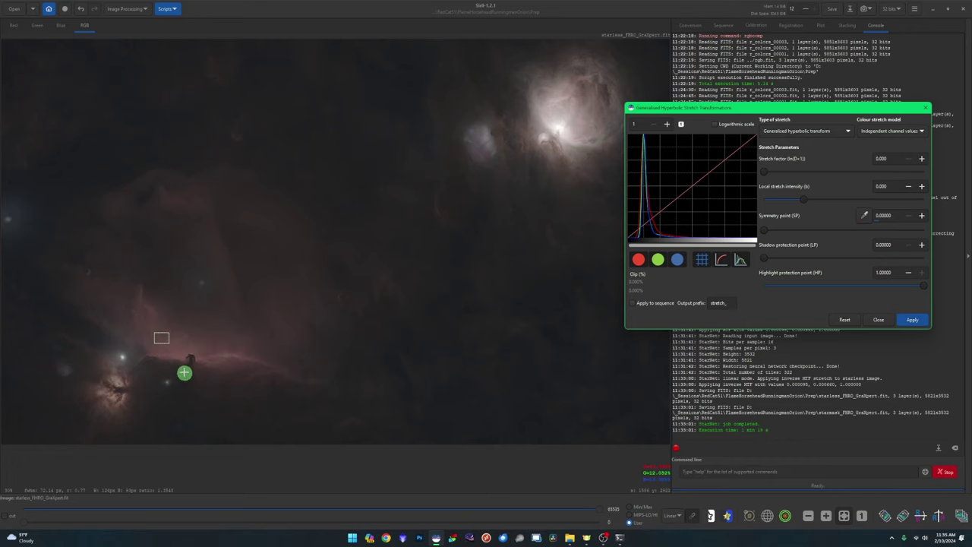
- Resample the symmetry point from the same selected nebulosity and set the stretch factor to about 0.859
{"action": "left_click", "coordinate": [865, 216]}
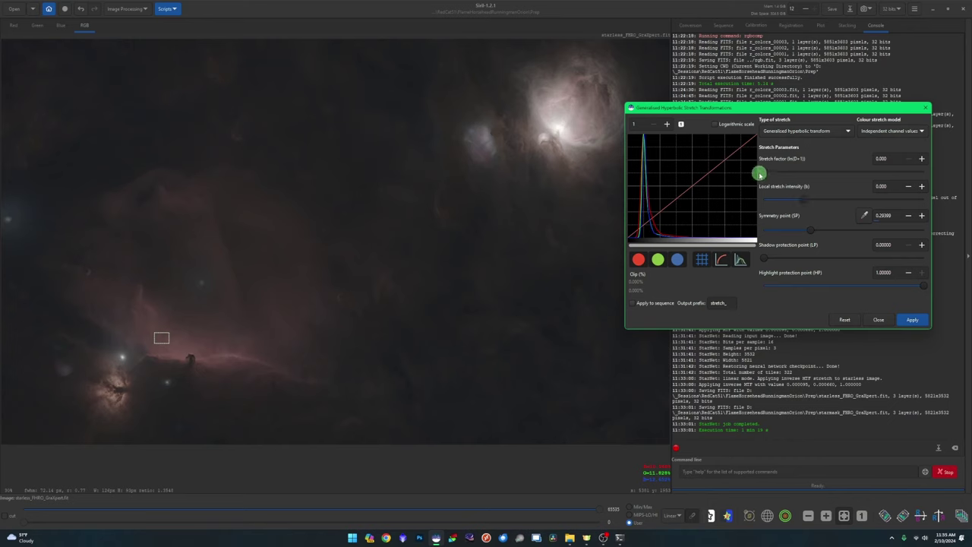
{"action": "left_click_drag", "start_coordinate": [767, 173], "coordinate": [779, 176]}
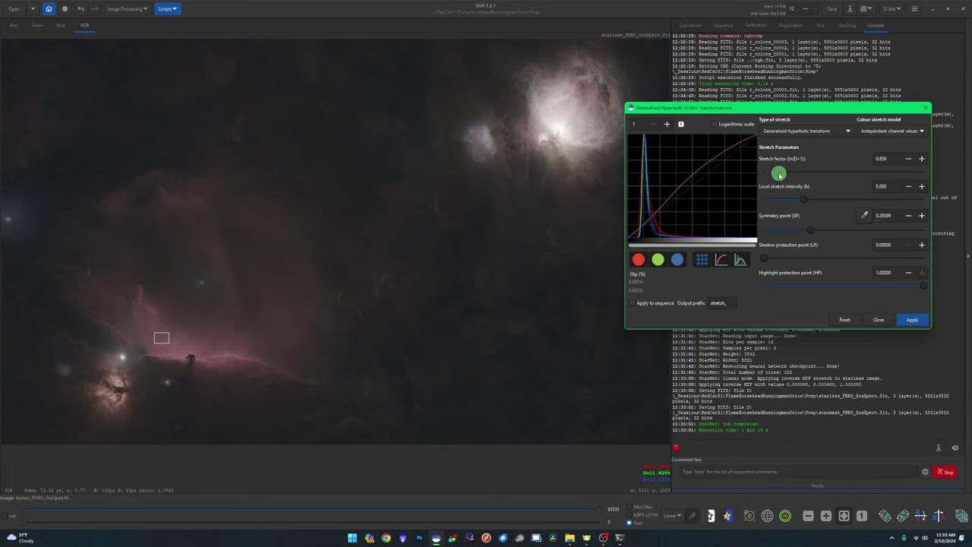
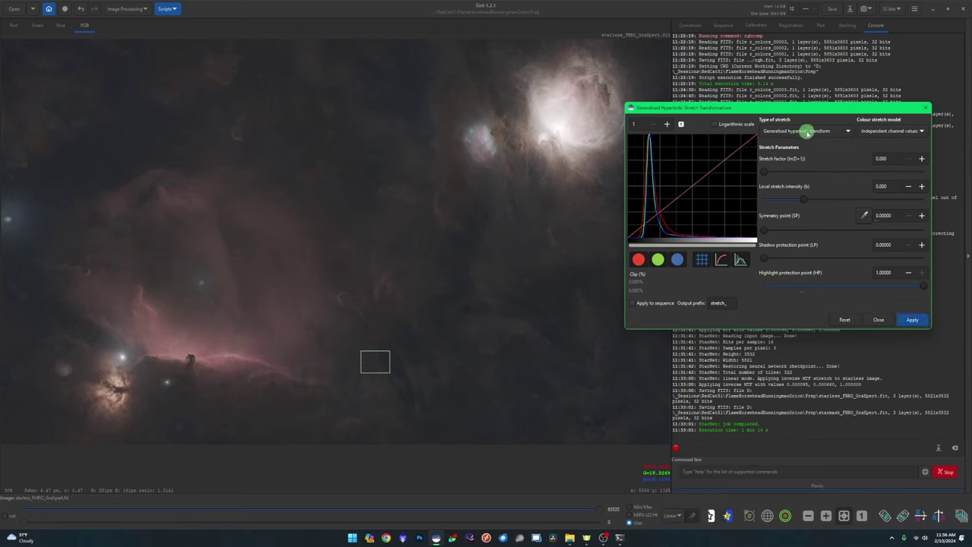
- Apply a Linear stretch (BP shift) with the black point at about 0.06444, using a histogram zoom of 3
{"action": "left_click", "coordinate": [824, 133]}
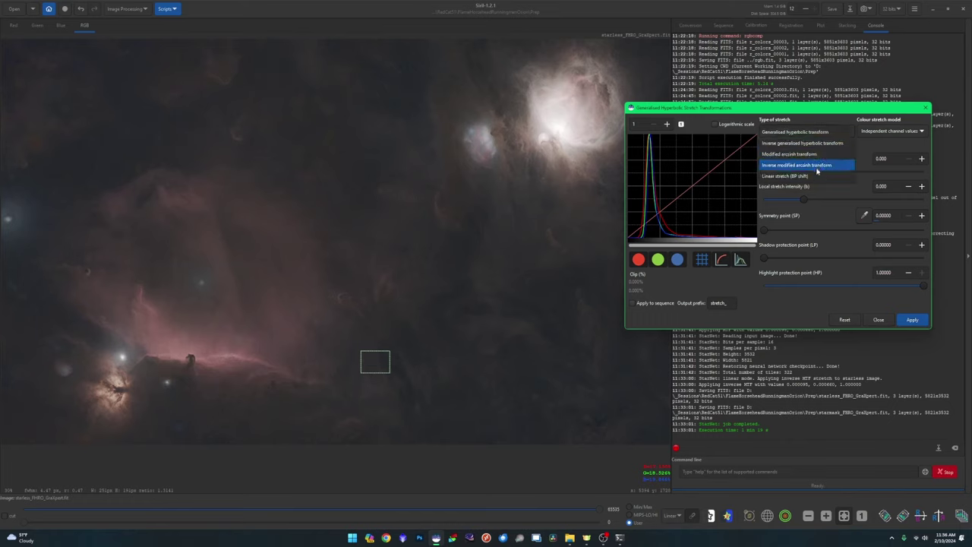
{"action": "left_click", "coordinate": [818, 175]}
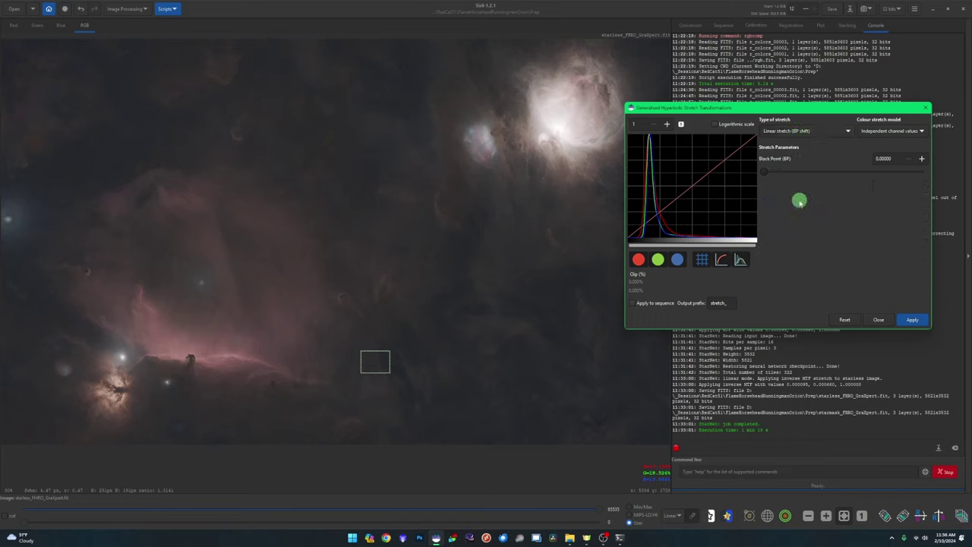
{"action": "left_click", "coordinate": [666, 124]}
{"action": "left_click", "coordinate": [667, 124]}
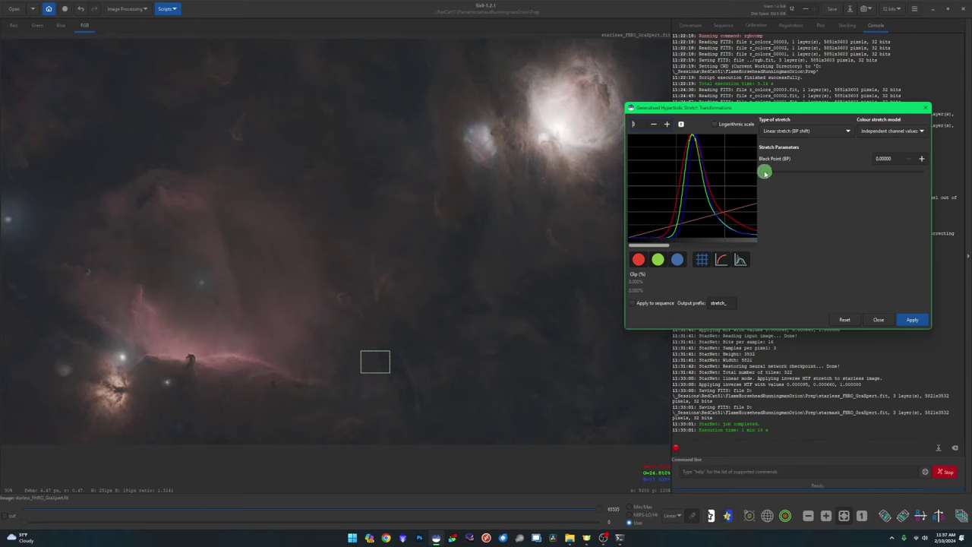
{"action": "left_click_drag", "start_coordinate": [764, 173], "coordinate": [775, 174]}
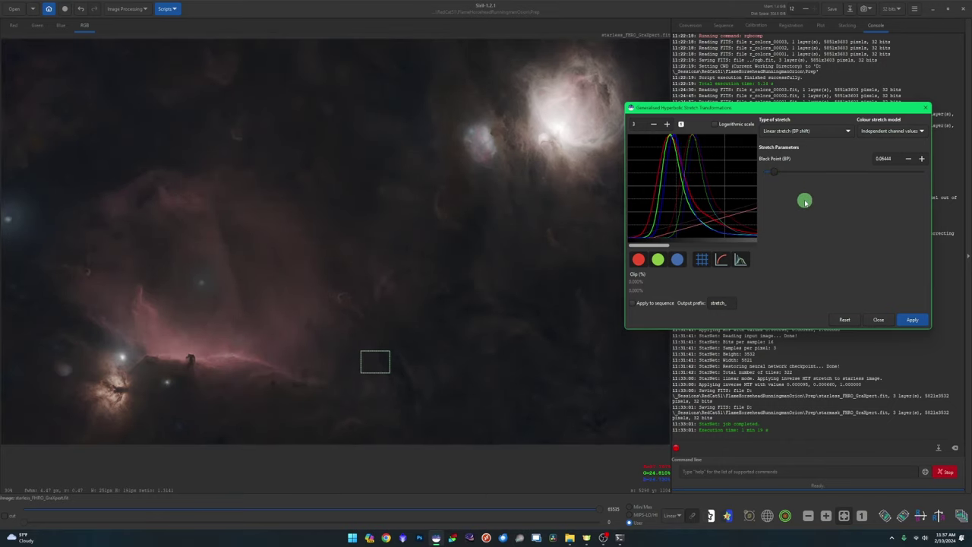
{"action": "key", "text": "Return"}
- Apply a final Generalised hyperbolic transform with a stretch factor of about 0.239 and close the stretch dialog
{"action": "left_click", "coordinate": [793, 133]}
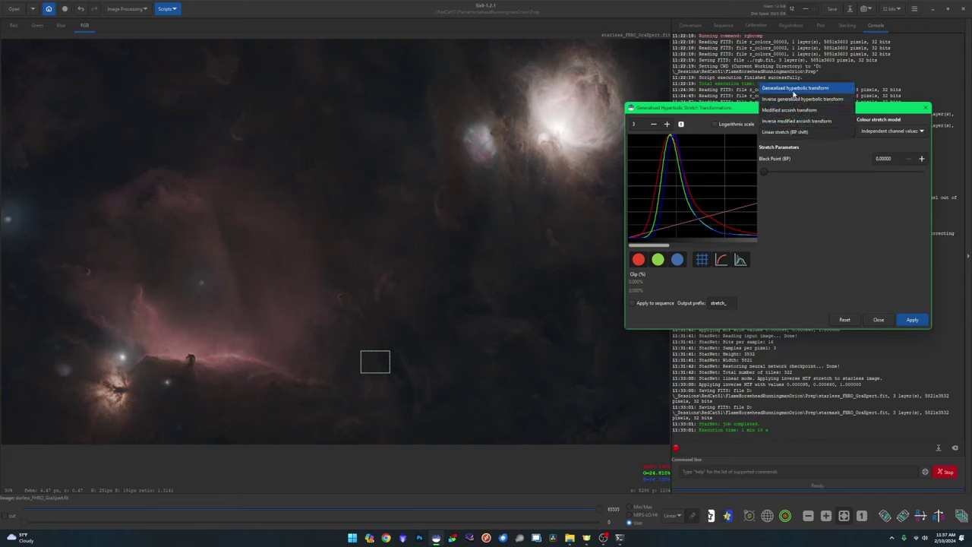
{"action": "left_click", "coordinate": [794, 94]}
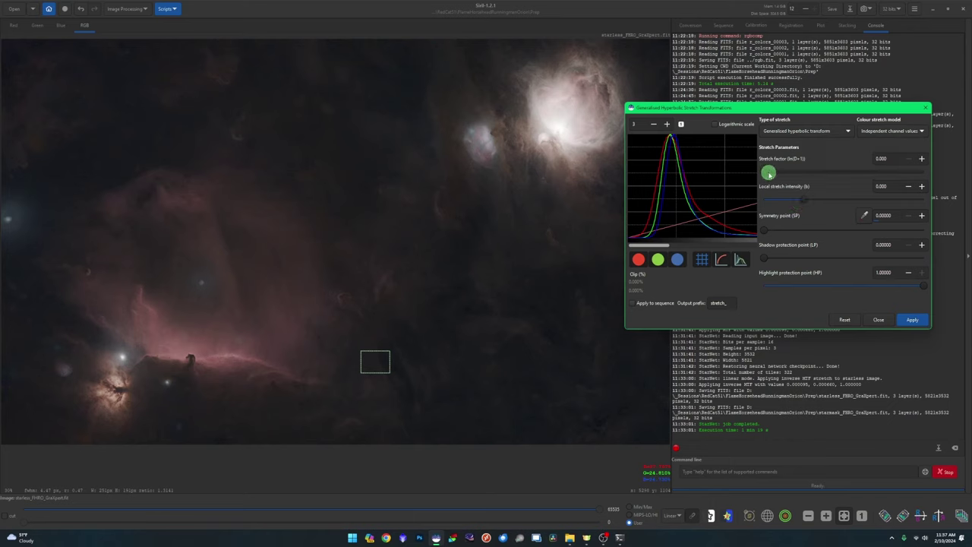
{"action": "left_click_drag", "start_coordinate": [770, 173], "coordinate": [774, 173]}
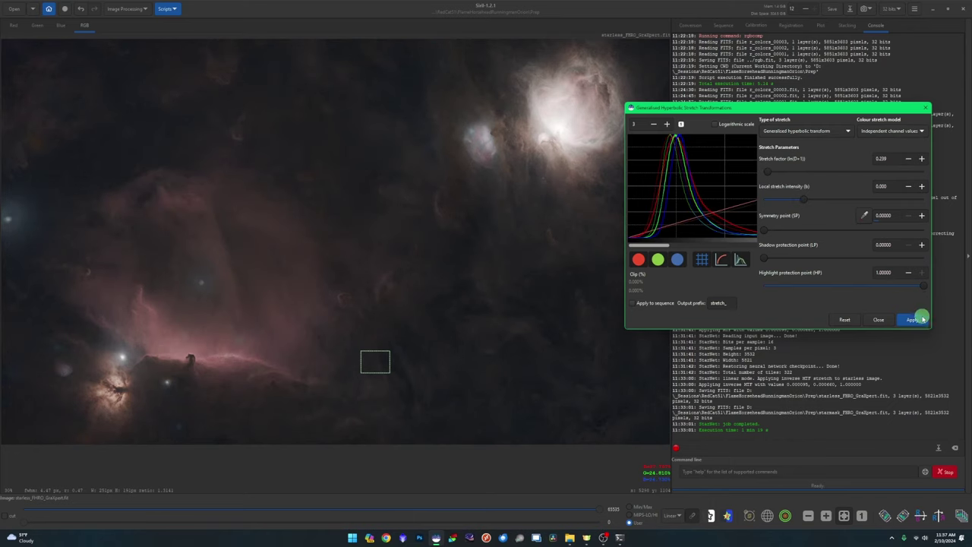
{"action": "left_click", "coordinate": [872, 317]}
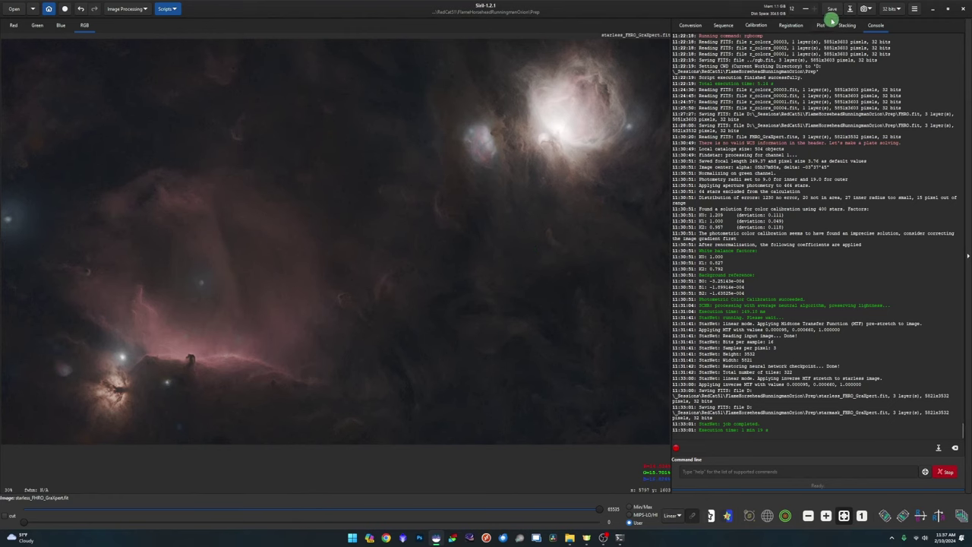
- Save the stretched starless image and export a copy as a 16-bit uncompressed TIFF named starless_FHRO_GraXpert.tif in the Prep folder
{"action": "left_click", "coordinate": [832, 10]}
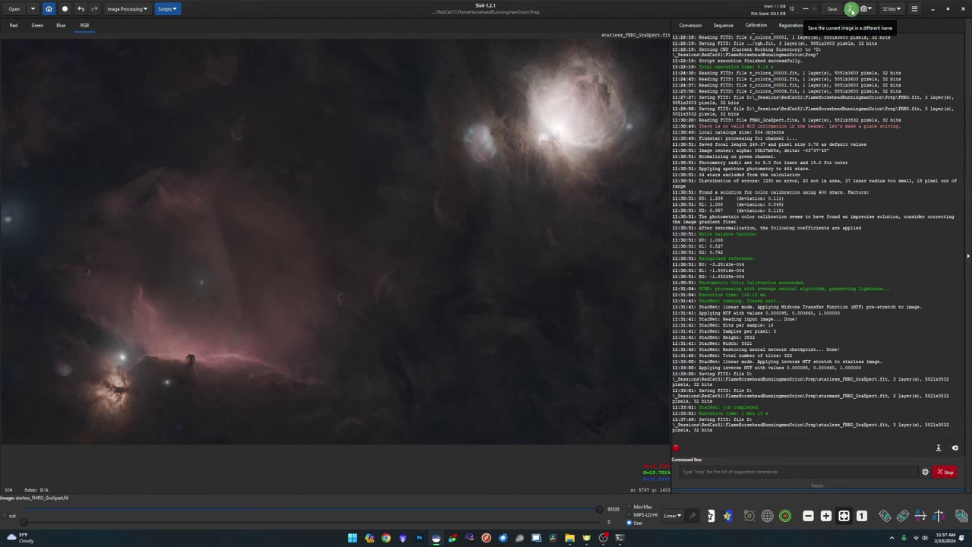
{"action": "left_click", "coordinate": [851, 9]}
{"action": "left_click", "coordinate": [662, 384]}
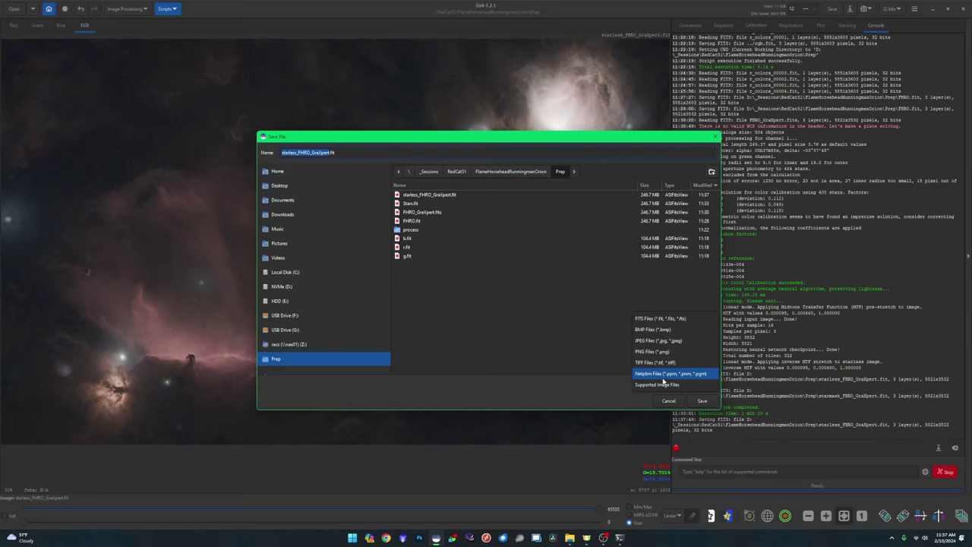
{"action": "left_click", "coordinate": [655, 362]}
{"action": "left_click", "coordinate": [365, 152]}
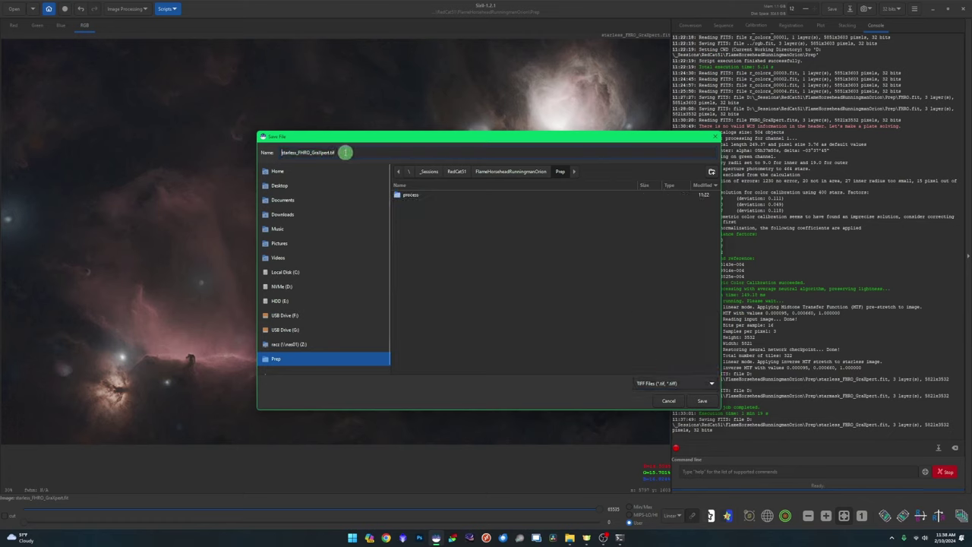
{"action": "left_click", "coordinate": [344, 152]}
{"action": "left_click", "coordinate": [702, 401]}
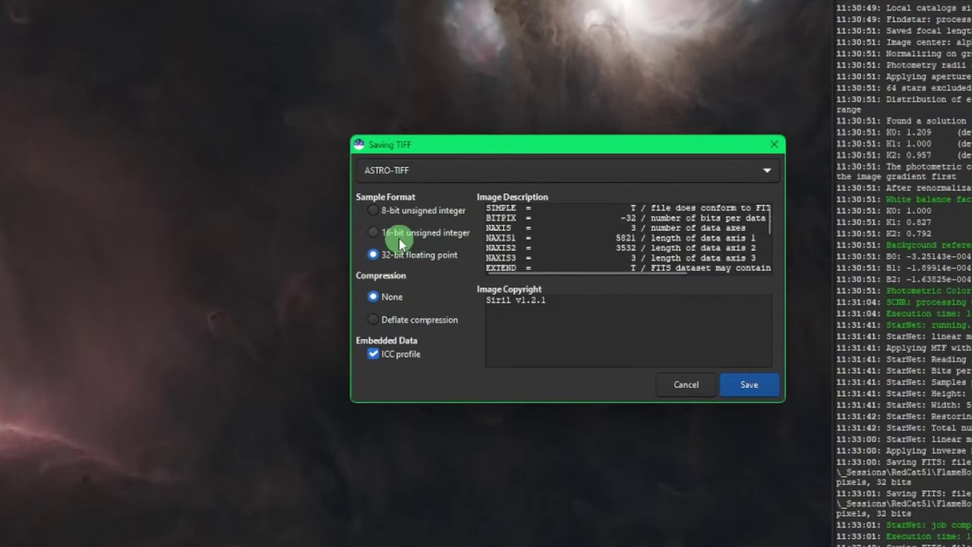
{"action": "left_click", "coordinate": [409, 239]}
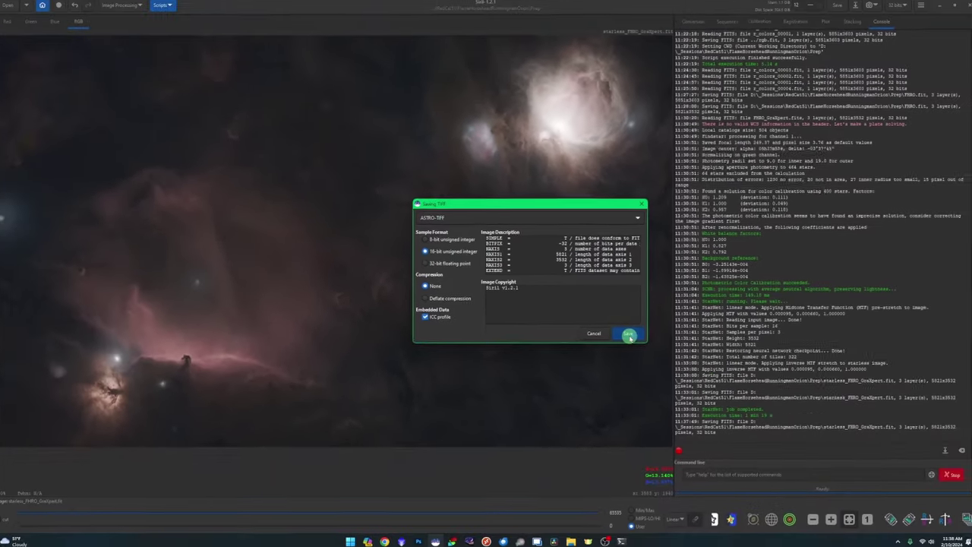
{"action": "left_click", "coordinate": [629, 335]}
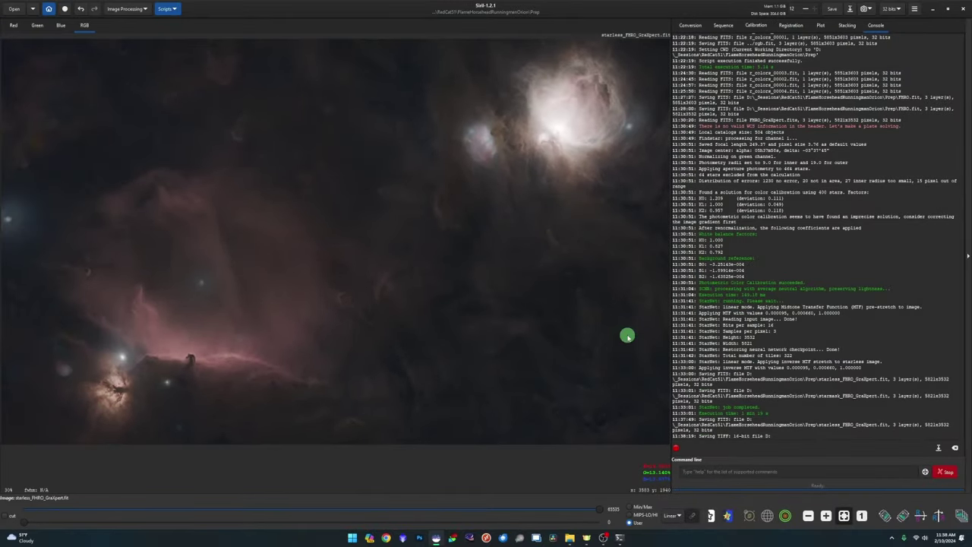
- Open starless_FHRO_GraXpert.tif from the Prep folder in Photoshop
{"action": "key", "text": "alt+Tab"}
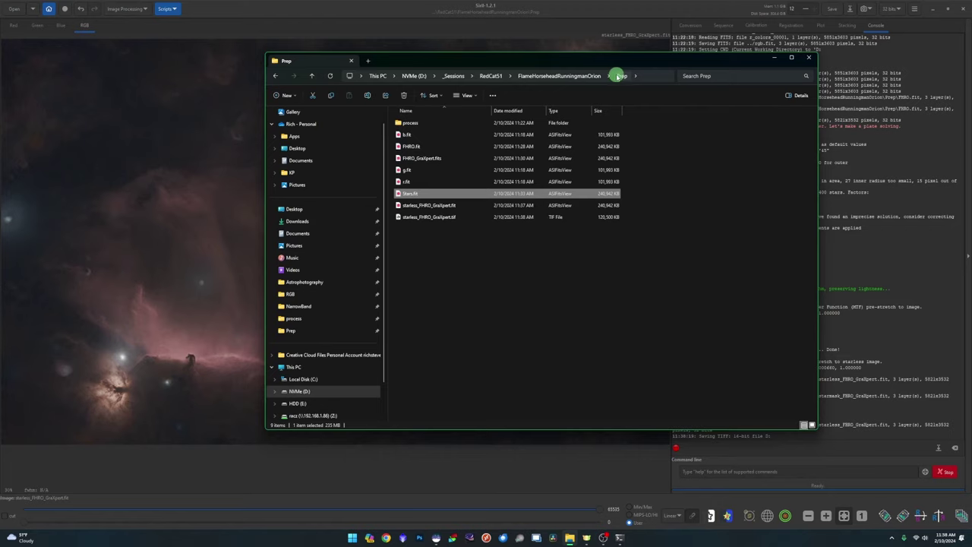
{"action": "left_click", "coordinate": [562, 218]}
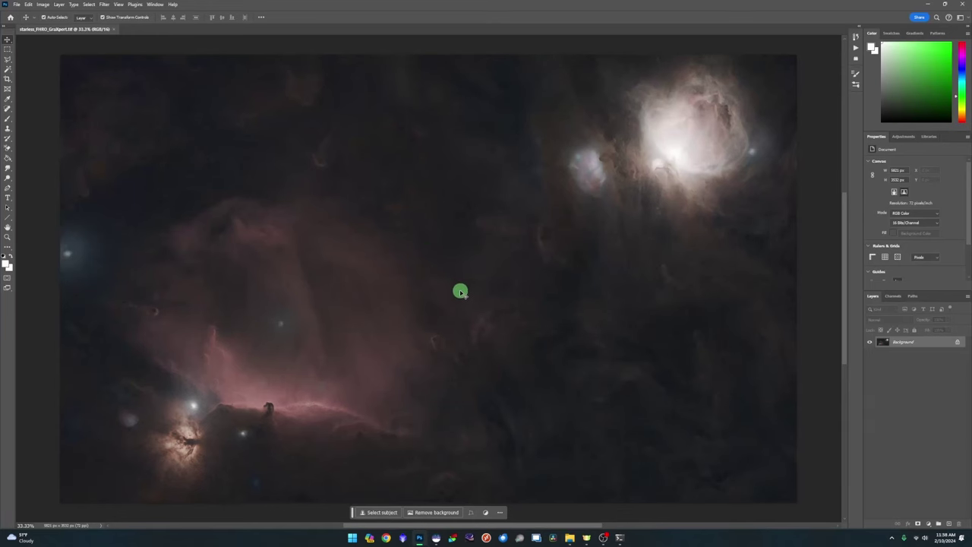
- Open the Levels adjustment and raise the red channel's black input level toward the start of its histogram
{"action": "left_click", "coordinate": [43, 4]}
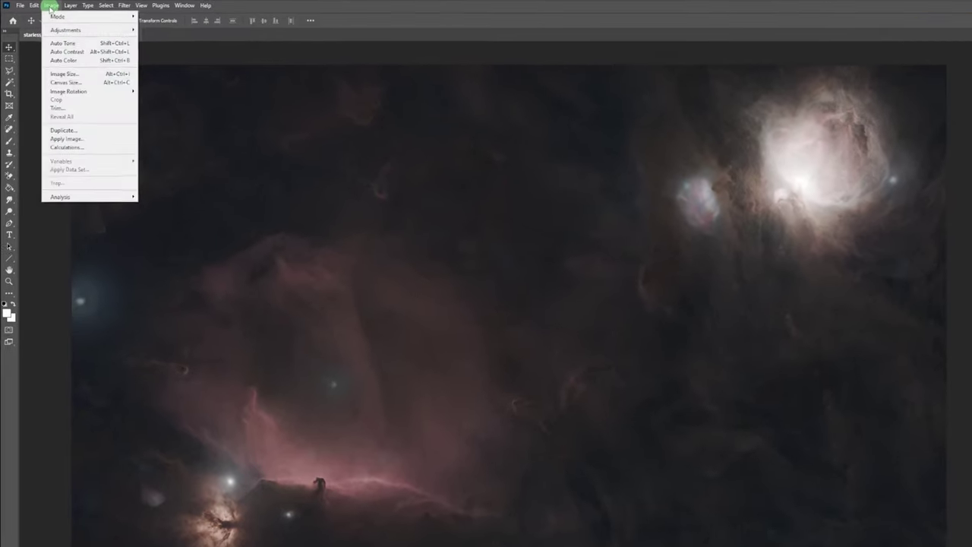
{"action": "mouse_move", "coordinate": [50, 25]}
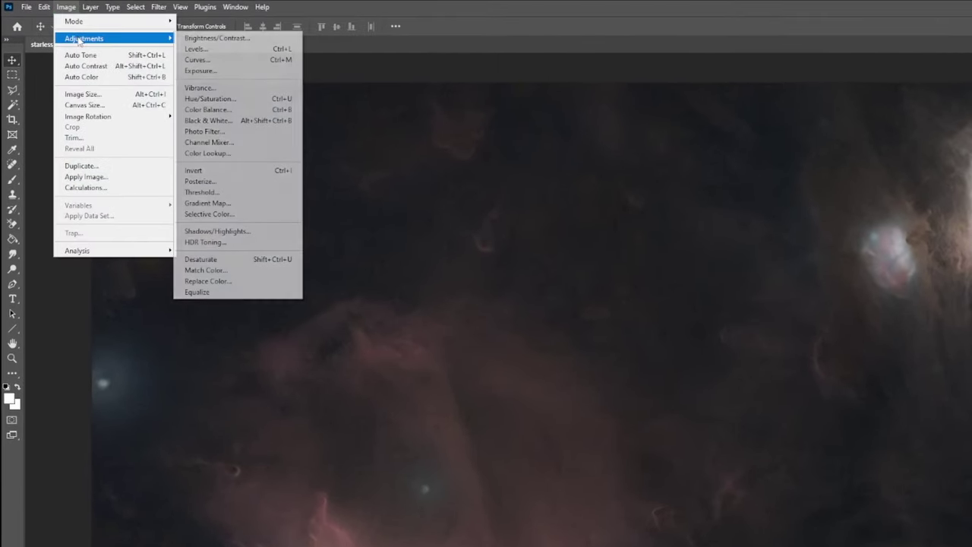
{"action": "left_click", "coordinate": [196, 48]}
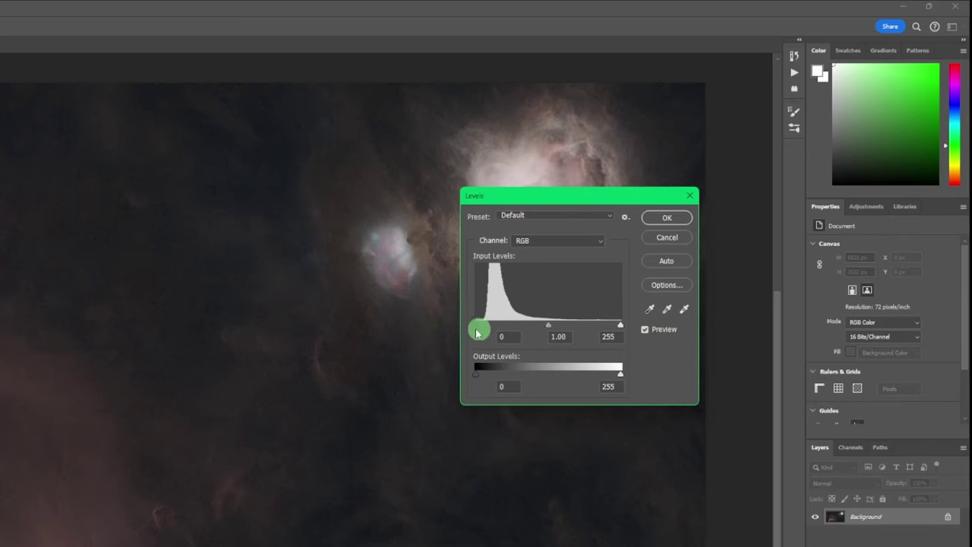
{"action": "left_click", "coordinate": [545, 241]}
{"action": "left_click", "coordinate": [531, 262]}
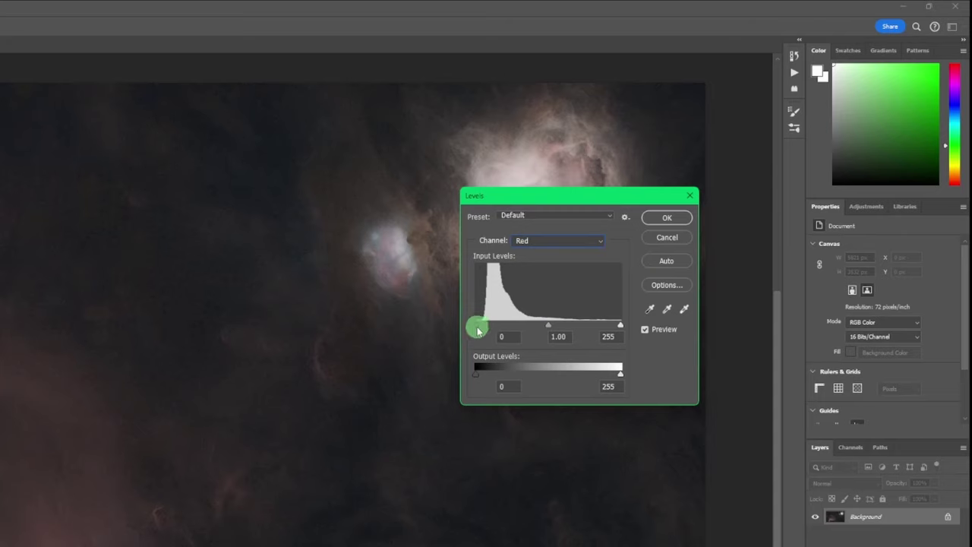
- Set the black input level to 8 for the green channel and 10 for the blue channel, and apply Levels
{"action": "left_click", "coordinate": [528, 241]}
{"action": "left_click", "coordinate": [535, 272]}
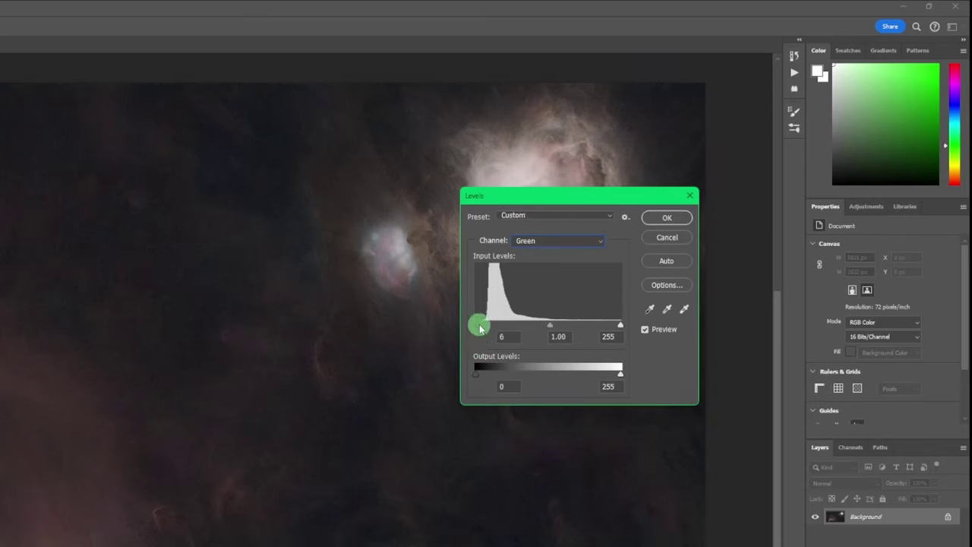
{"action": "left_click_drag", "start_coordinate": [481, 328], "coordinate": [482, 329]}
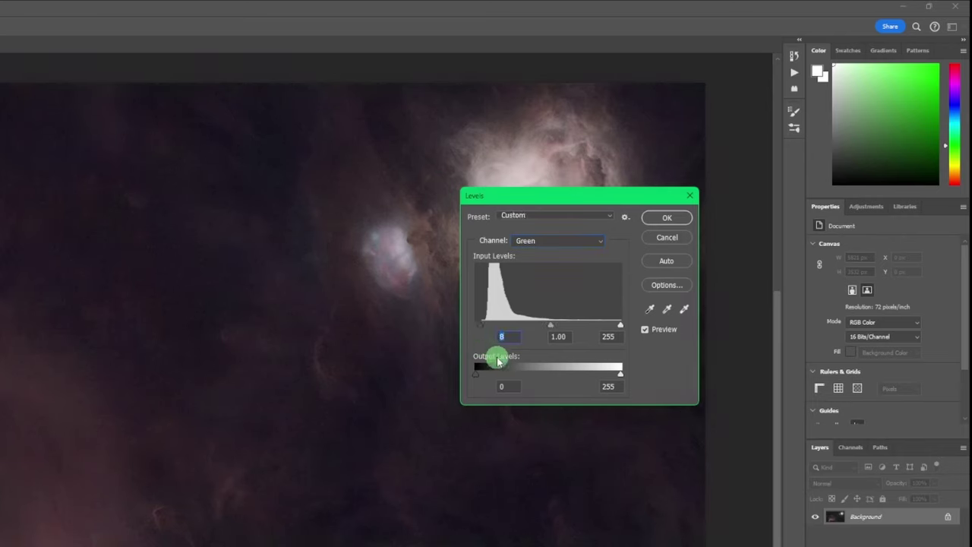
{"action": "left_click", "coordinate": [564, 241]}
{"action": "left_click", "coordinate": [536, 280]}
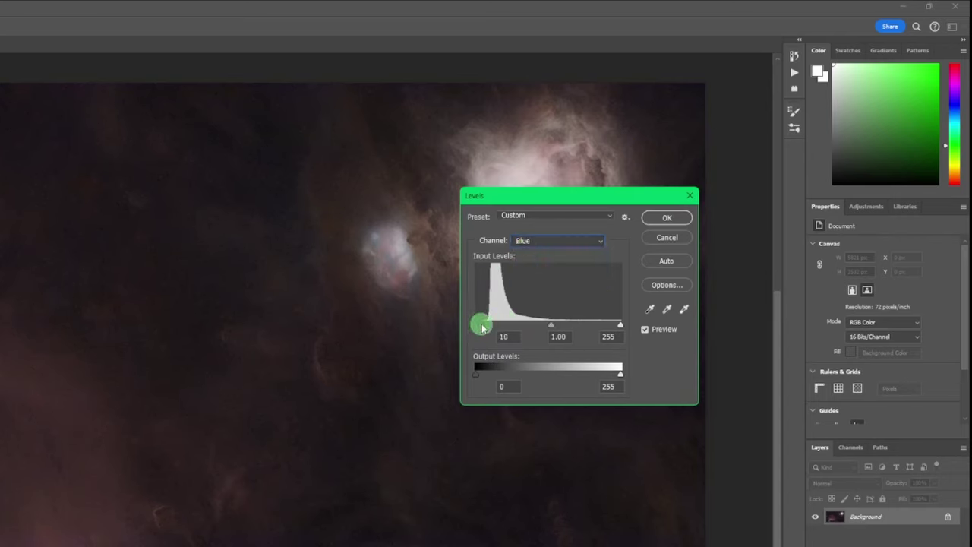
{"action": "left_click_drag", "start_coordinate": [481, 328], "coordinate": [482, 330]}
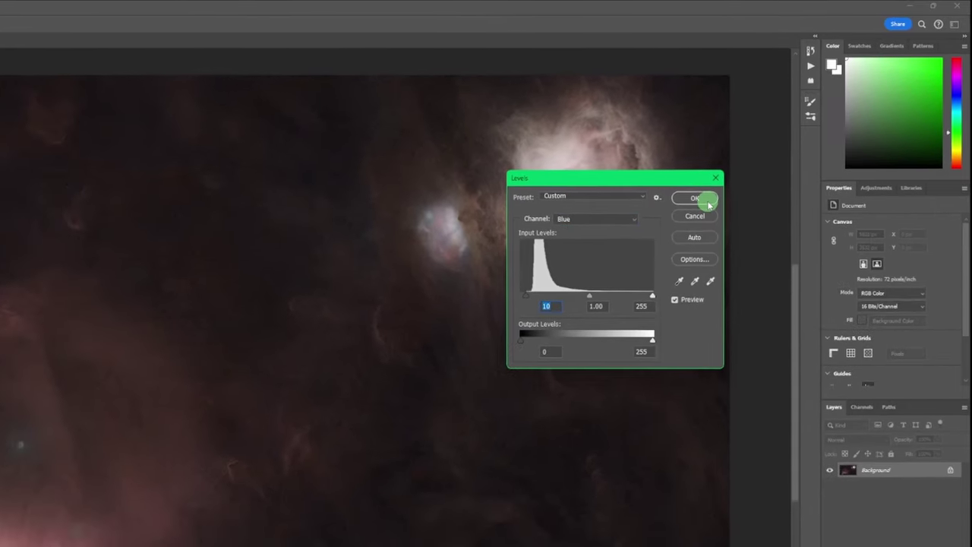
{"action": "left_click", "coordinate": [666, 217]}
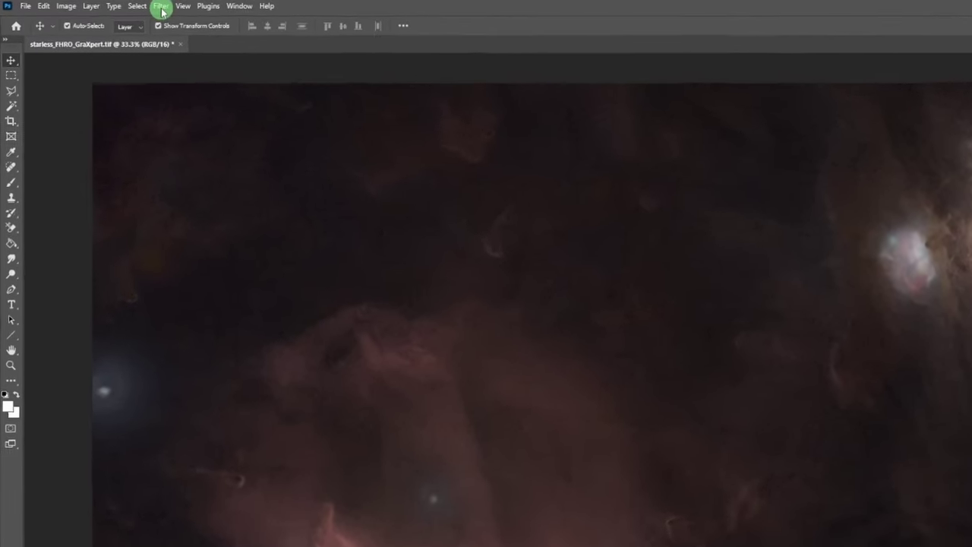
- Apply the Camera Raw Filter to the starless image with Dehaze at +21
{"action": "left_click", "coordinate": [104, 4]}
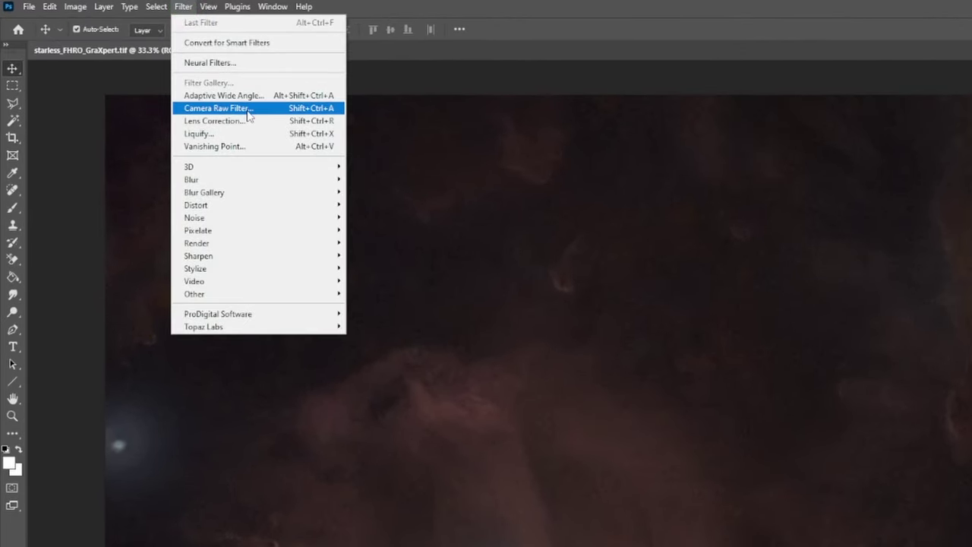
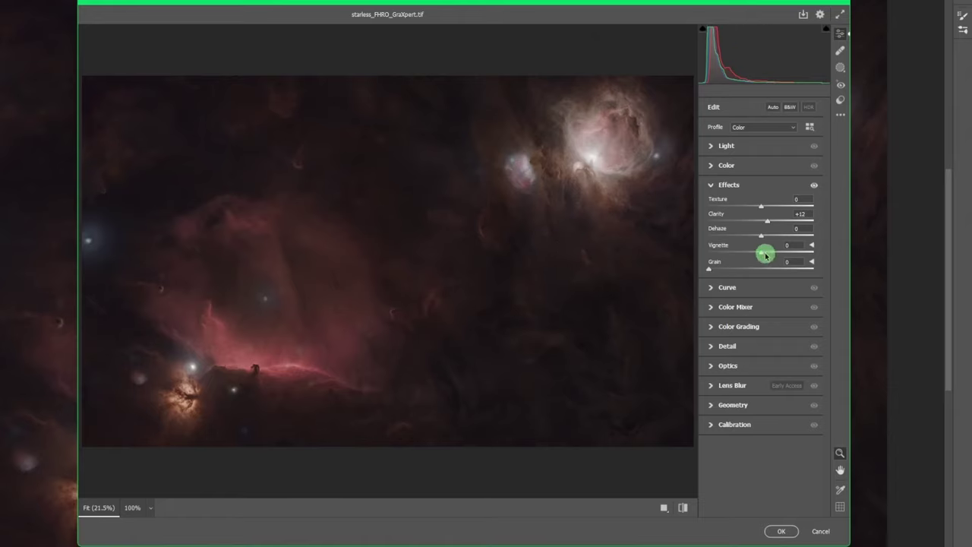
{"action": "left_click_drag", "start_coordinate": [761, 239], "coordinate": [819, 237]}
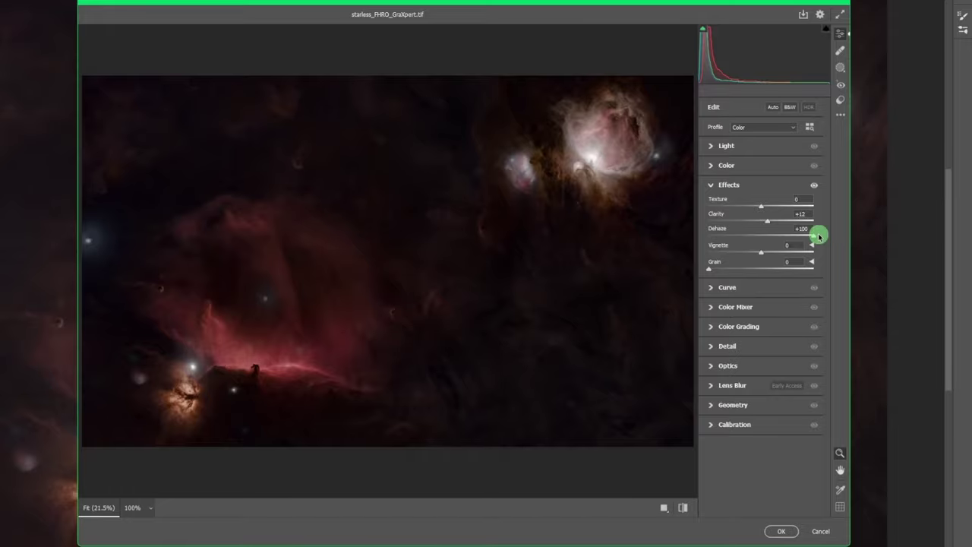
{"action": "left_click_drag", "start_coordinate": [818, 237], "coordinate": [767, 240]}
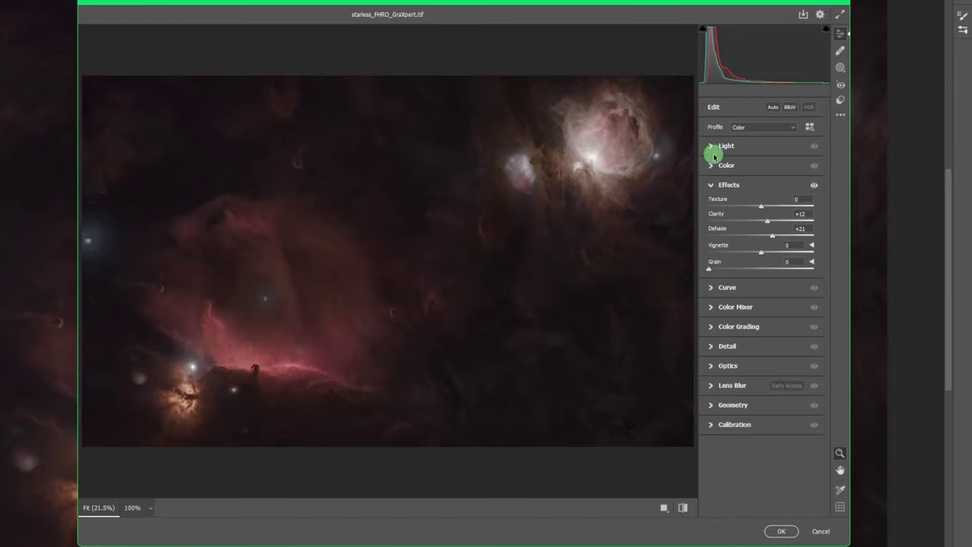
{"action": "left_click", "coordinate": [778, 531]}
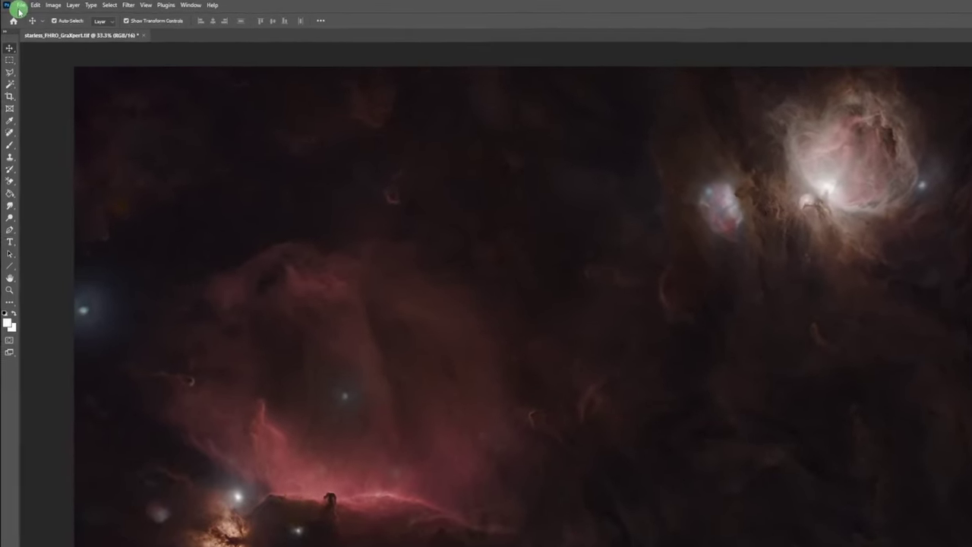
- Close the edited image with its changes saved, switch to Siril and open starless_FHRO_GraXpert.tif from the Prep folder
{"action": "left_click", "coordinate": [16, 3]}
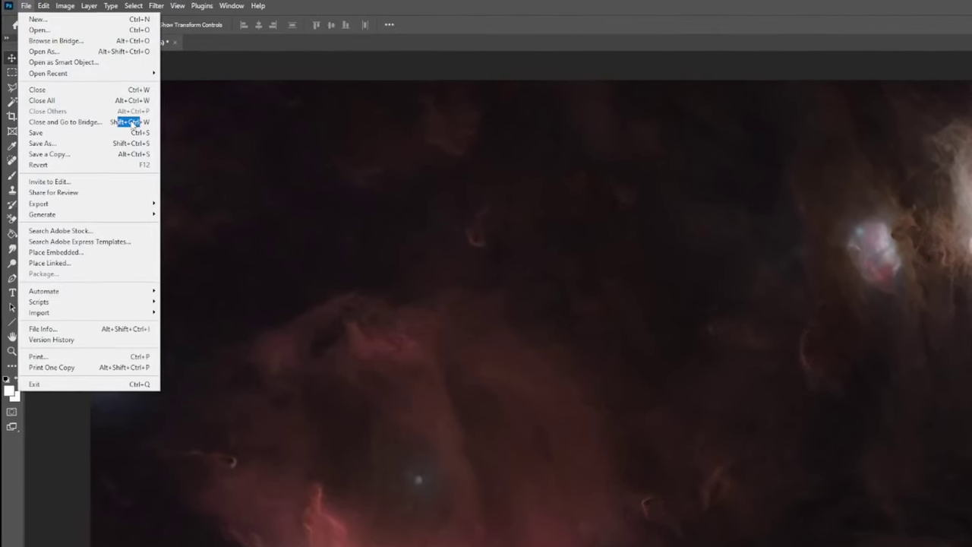
{"action": "left_click", "coordinate": [40, 90]}
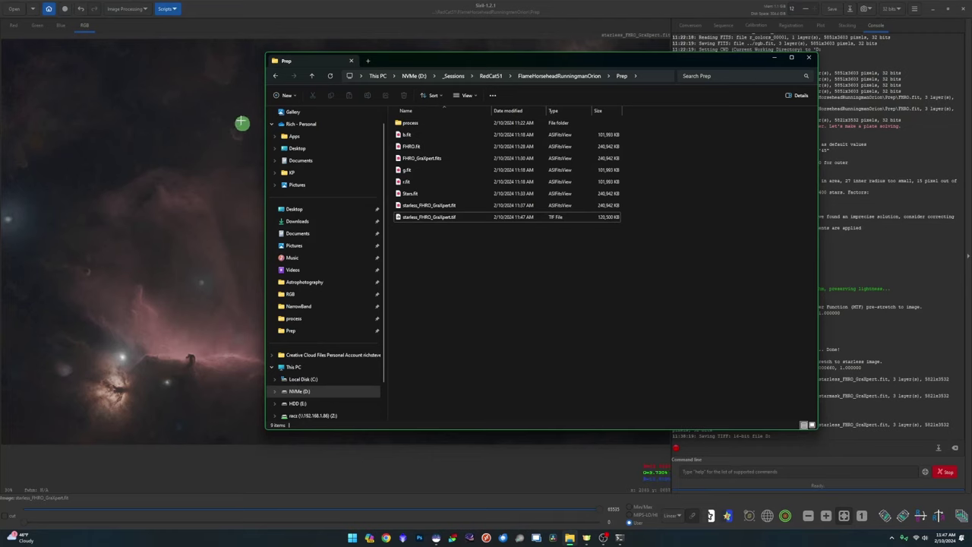
{"action": "left_click", "coordinate": [242, 123]}
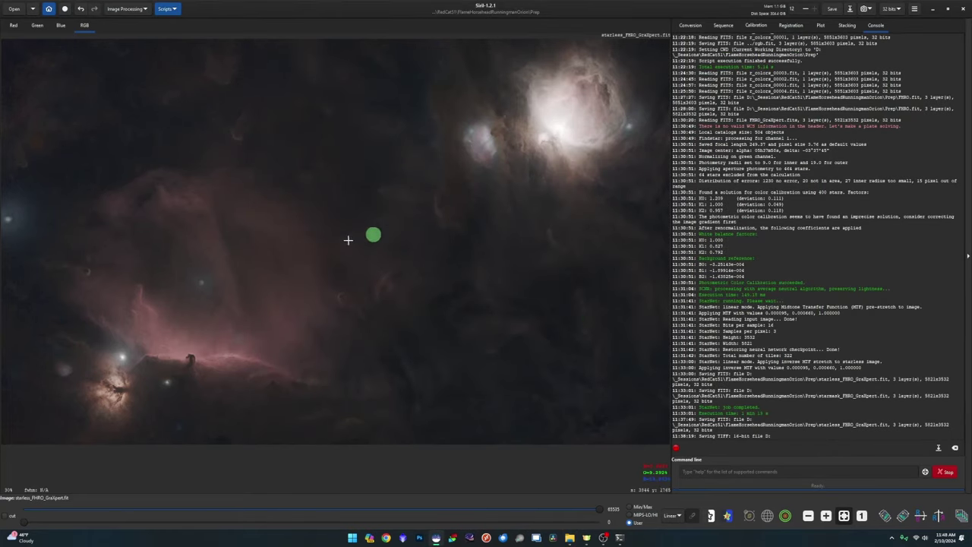
{"action": "left_click", "coordinate": [13, 9]}
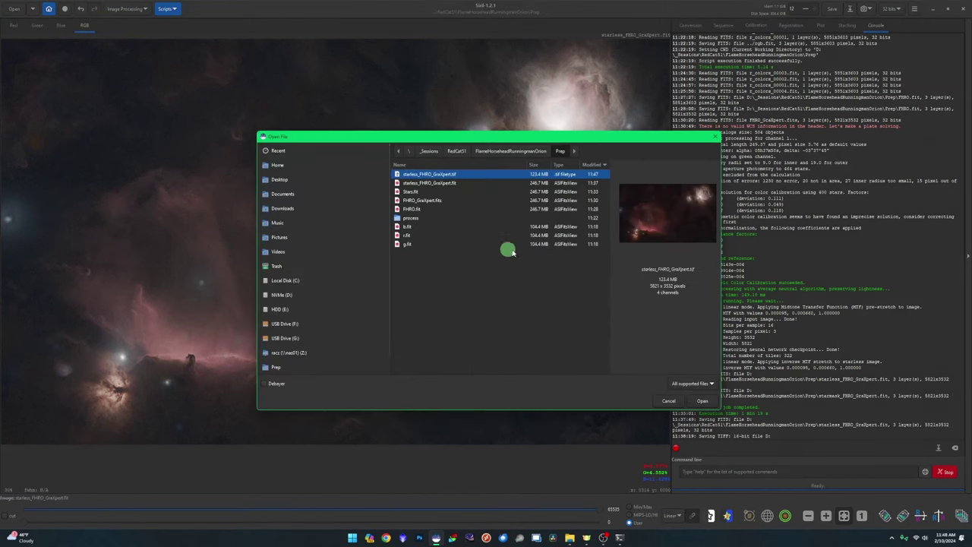
{"action": "key", "text": "Return"}
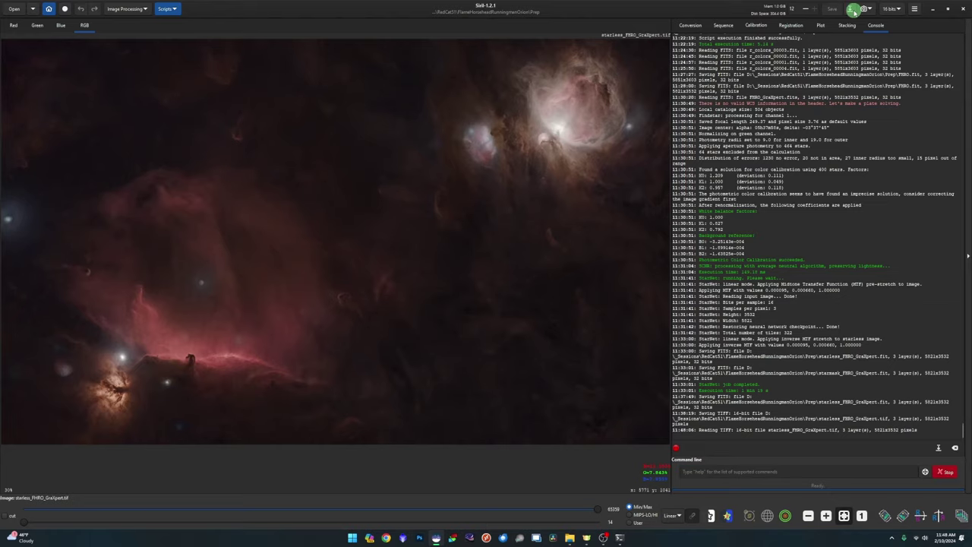
- Save the edited starless image as the FITS file FHRO_PS.fit in the Prep folder, using 32-bit floating point
{"action": "left_click", "coordinate": [852, 8]}
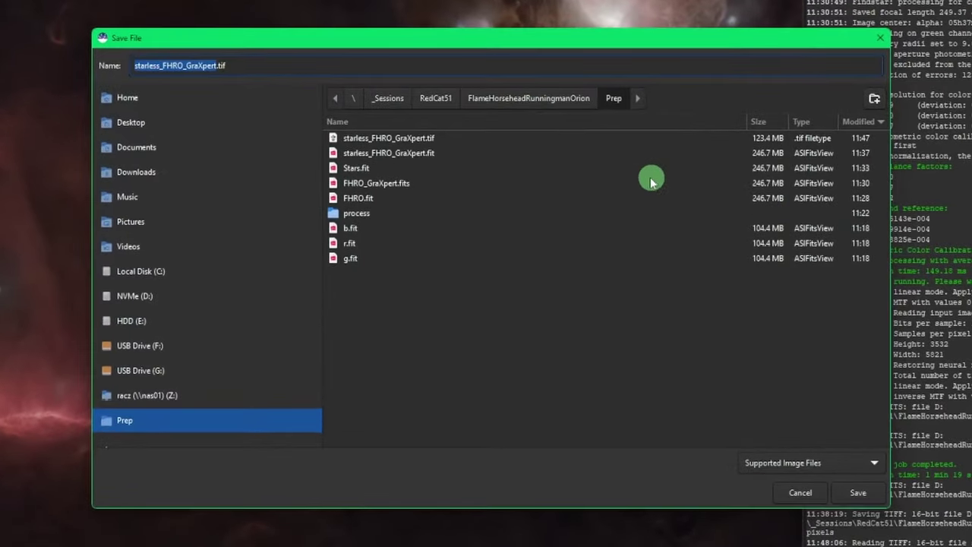
{"action": "left_click", "coordinate": [836, 464]}
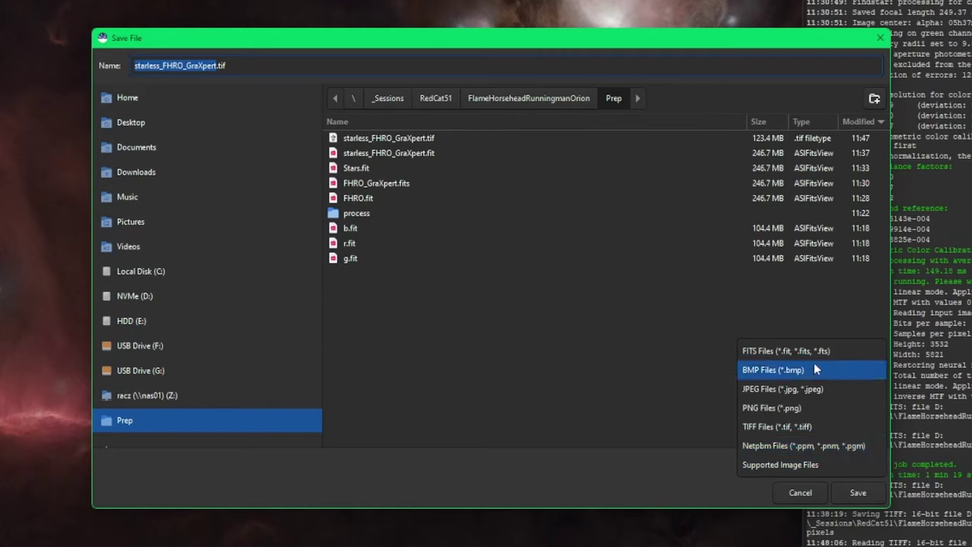
{"action": "left_click", "coordinate": [786, 351]}
{"action": "type", "text": "FH"}
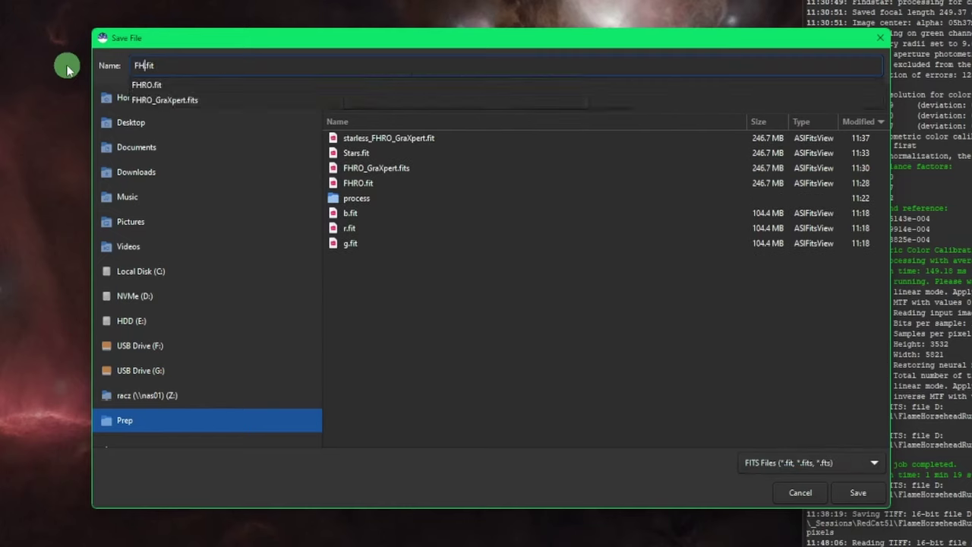
{"action": "type", "text": "RO_PS"}
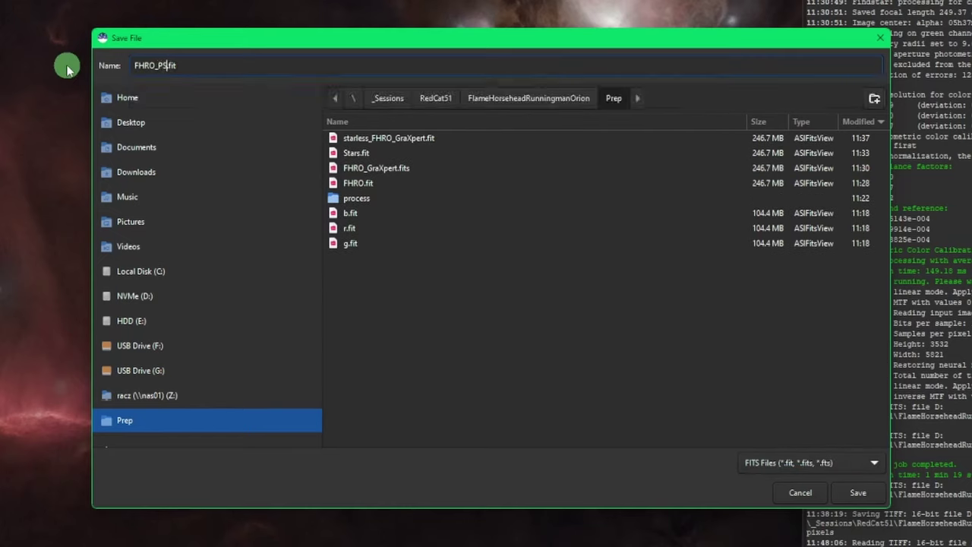
{"action": "left_click", "coordinate": [860, 490]}
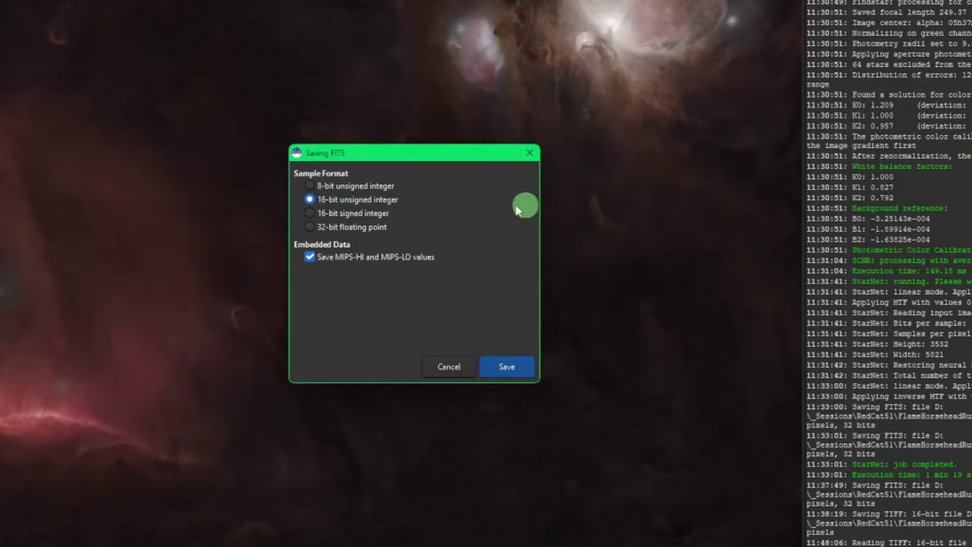
{"action": "left_click", "coordinate": [380, 230]}
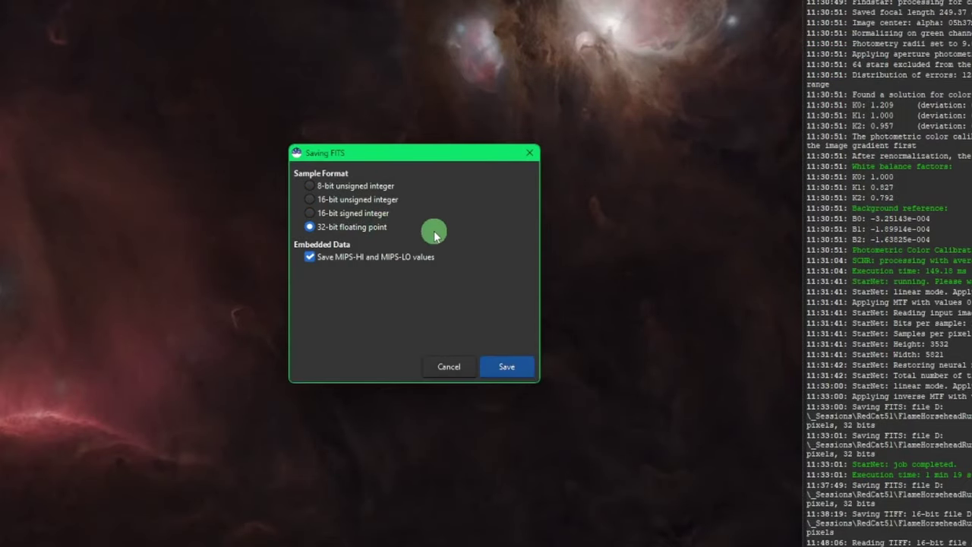
{"action": "left_click", "coordinate": [501, 365]}
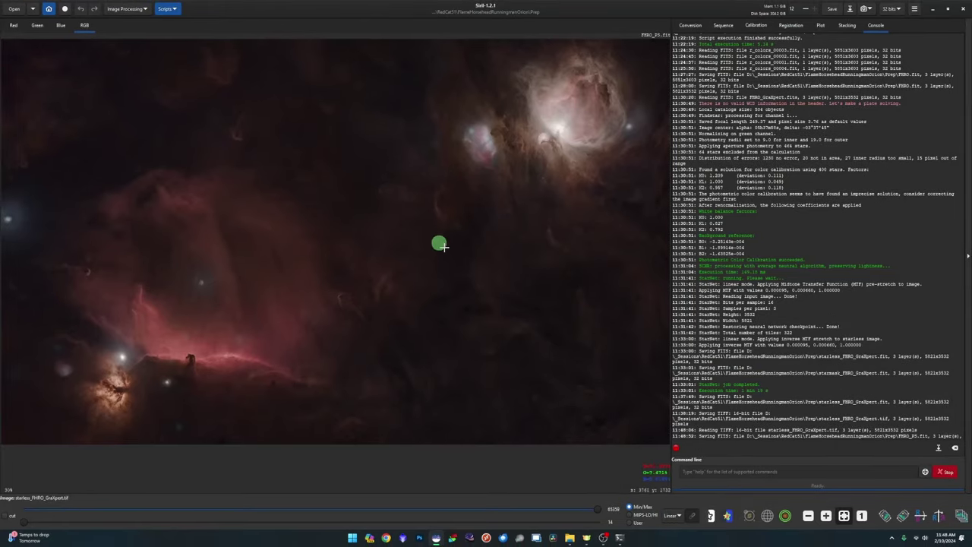
- Start Star Recomposition with FHRO_PS.fit as the background image and Stars.fit as the star image
{"action": "left_click", "coordinate": [126, 8]}
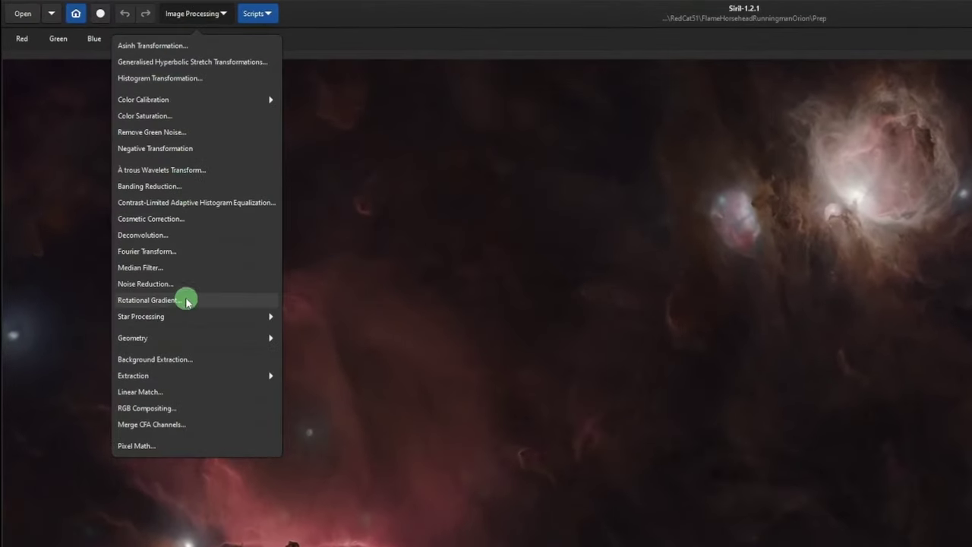
{"action": "left_click", "coordinate": [189, 316]}
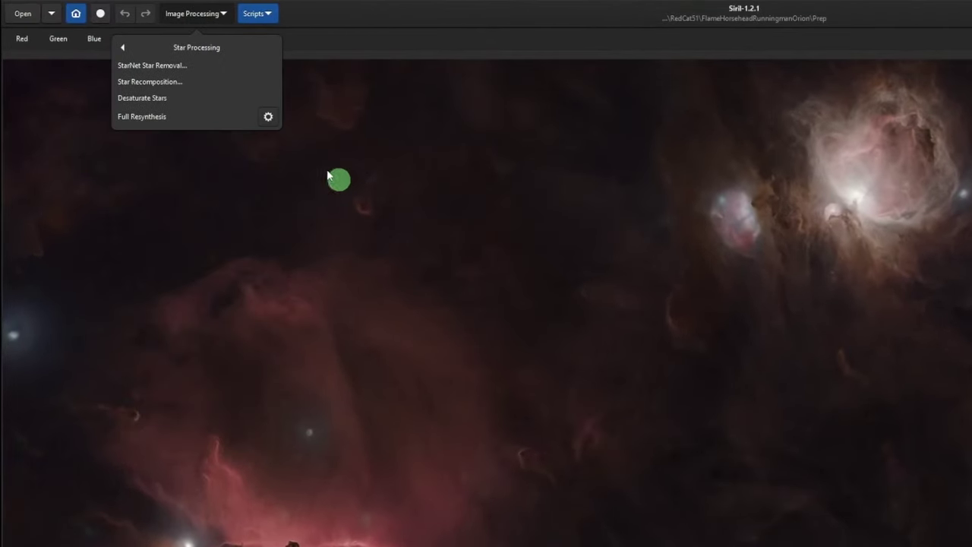
{"action": "left_click", "coordinate": [183, 86]}
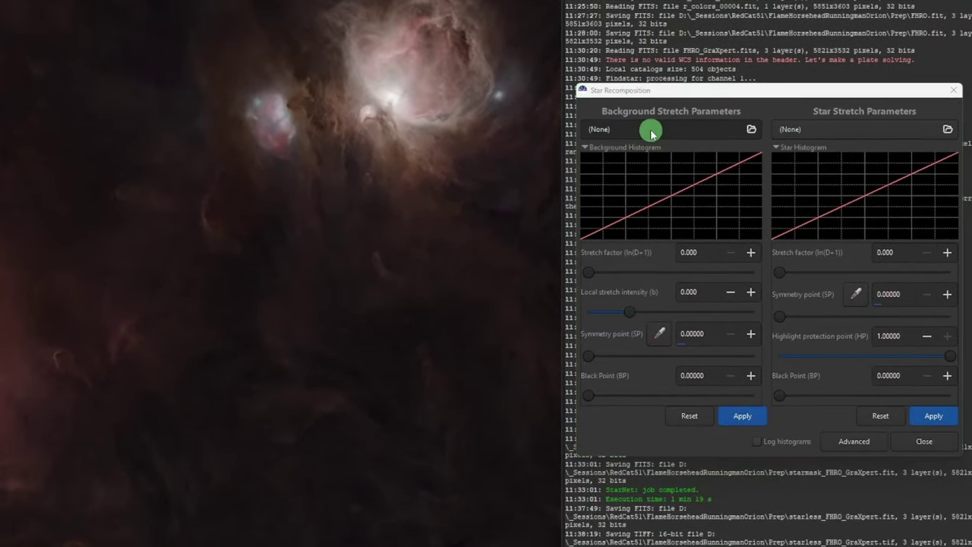
{"action": "left_click", "coordinate": [649, 130]}
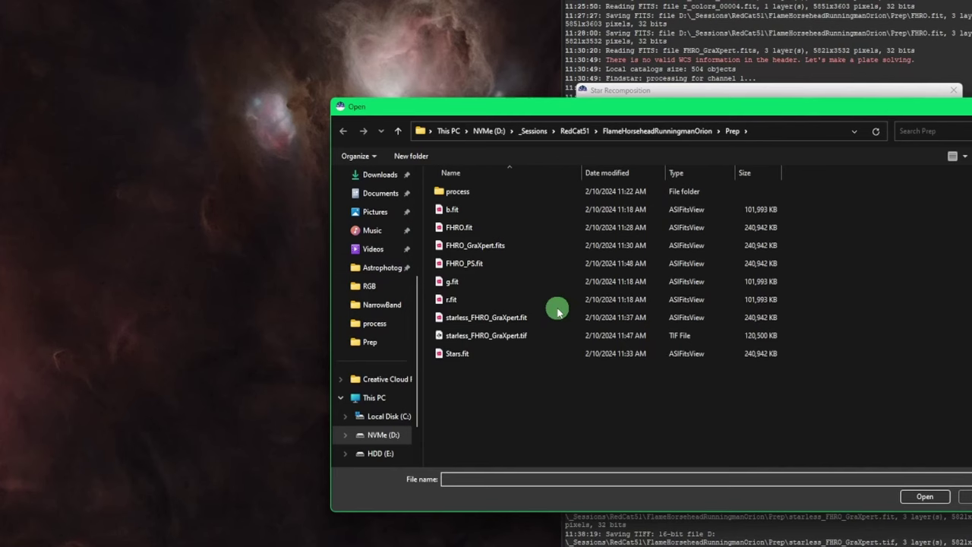
{"action": "double_click", "coordinate": [463, 263]}
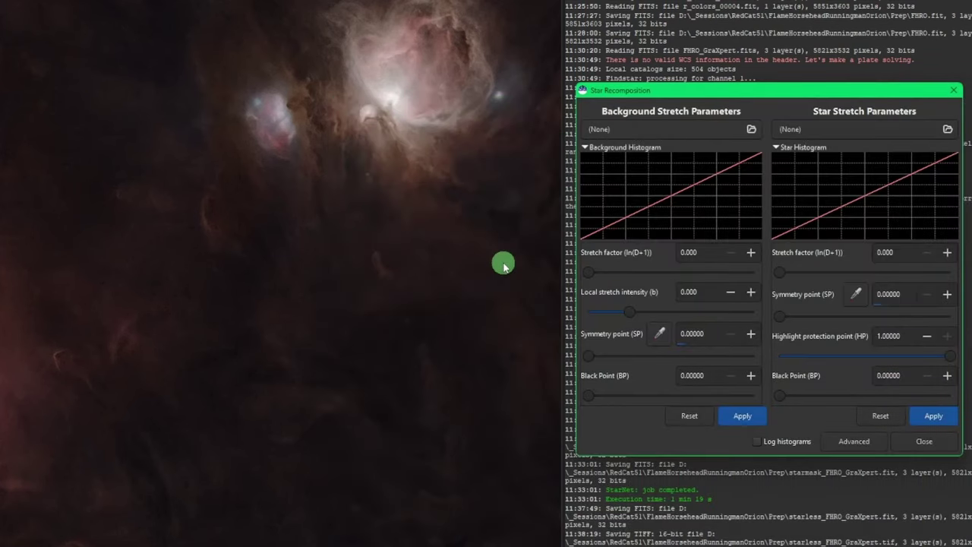
{"action": "left_click", "coordinate": [838, 135]}
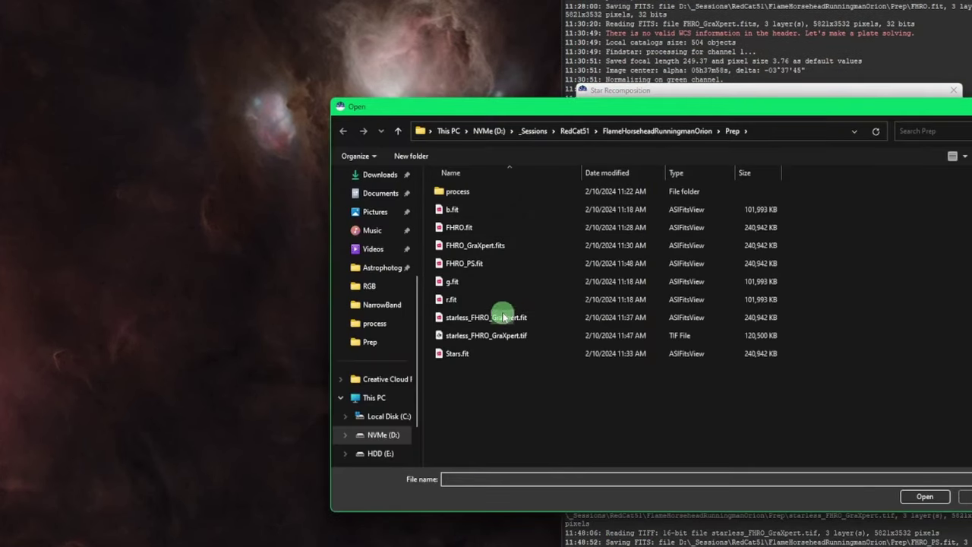
{"action": "double_click", "coordinate": [501, 353]}
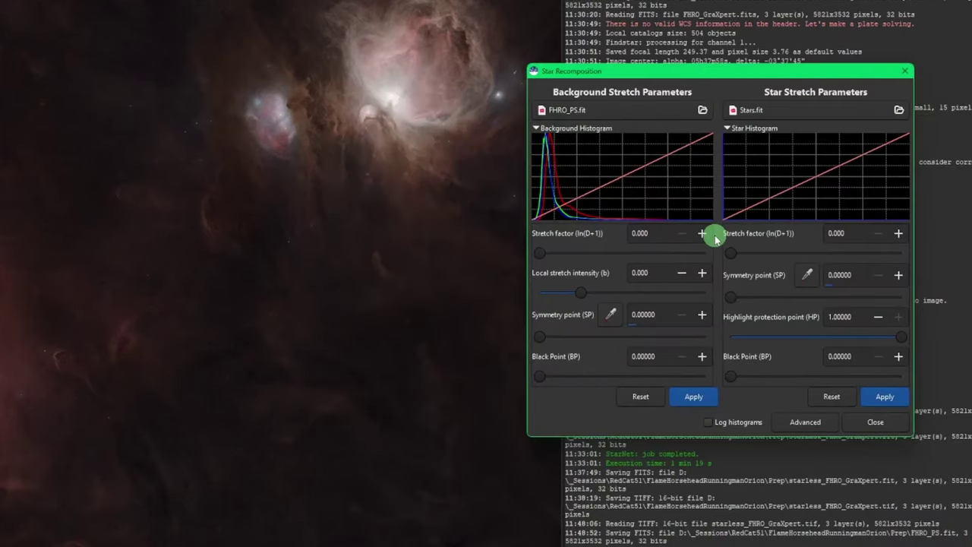
- Show the advanced stretch options and set the star stretch to Generalised hyperbolic transform with the Human weighted luminance colour model
{"action": "left_click", "coordinate": [804, 422]}
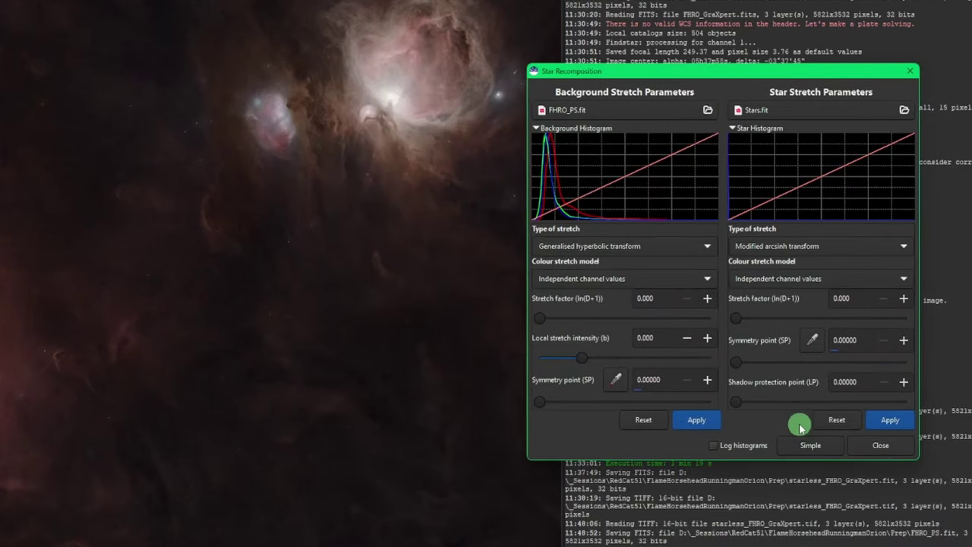
{"action": "left_click", "coordinate": [800, 278]}
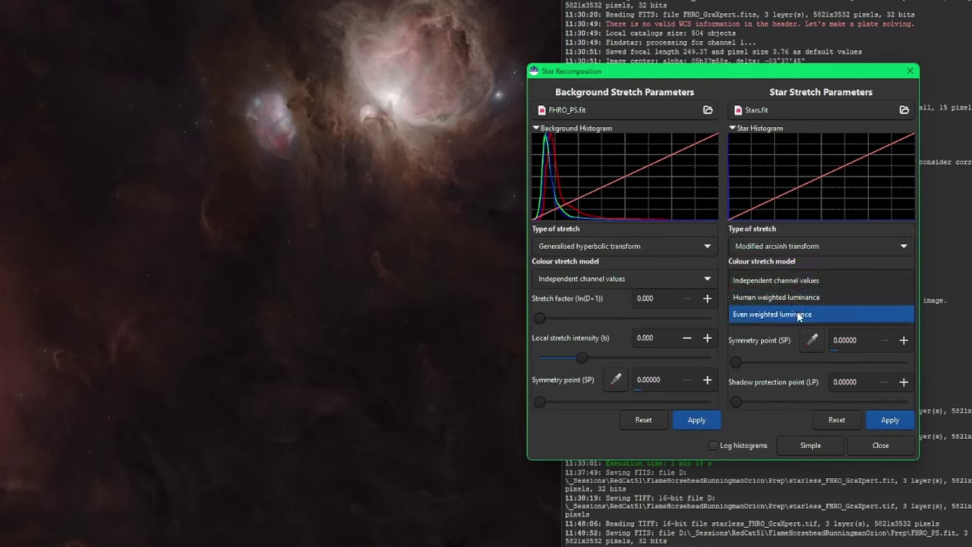
{"action": "left_click", "coordinate": [798, 314]}
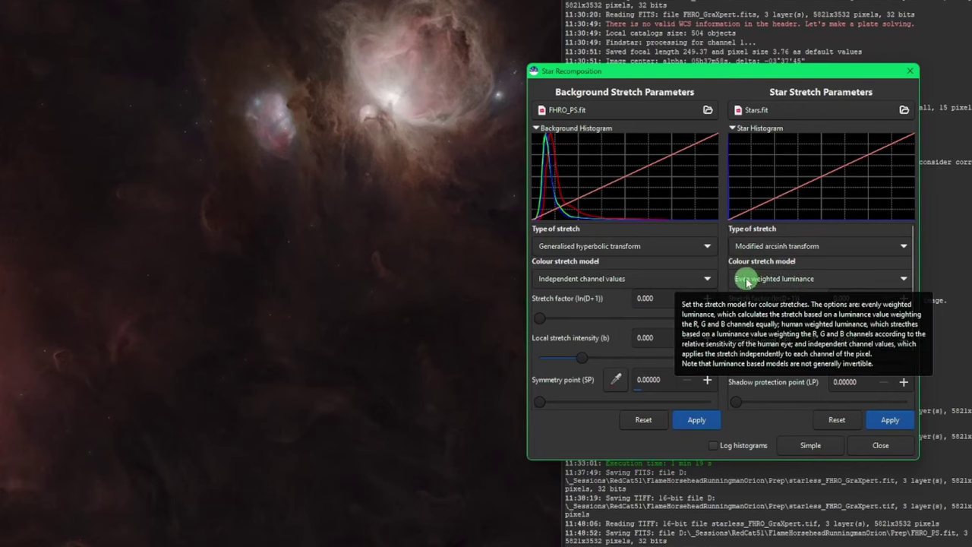
{"action": "left_click", "coordinate": [788, 282]}
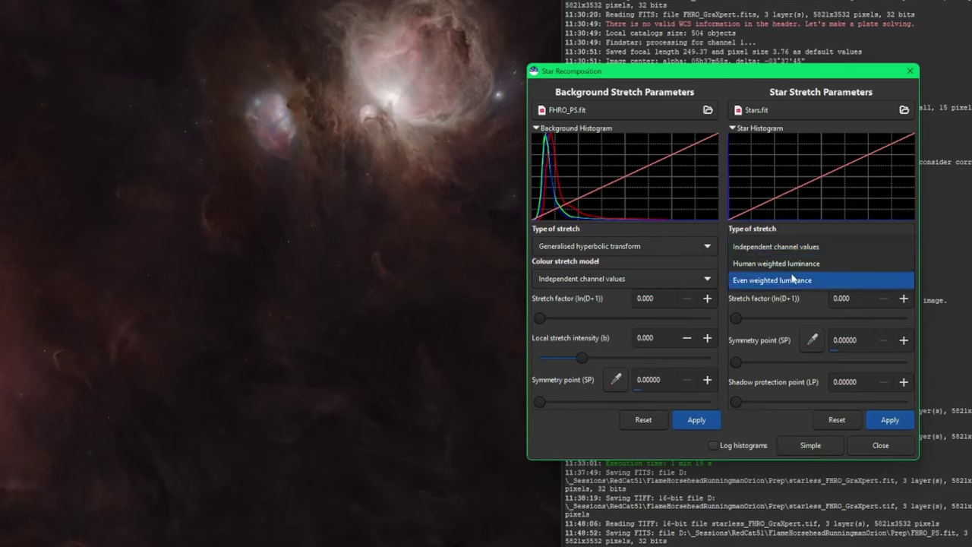
{"action": "left_click", "coordinate": [792, 280]}
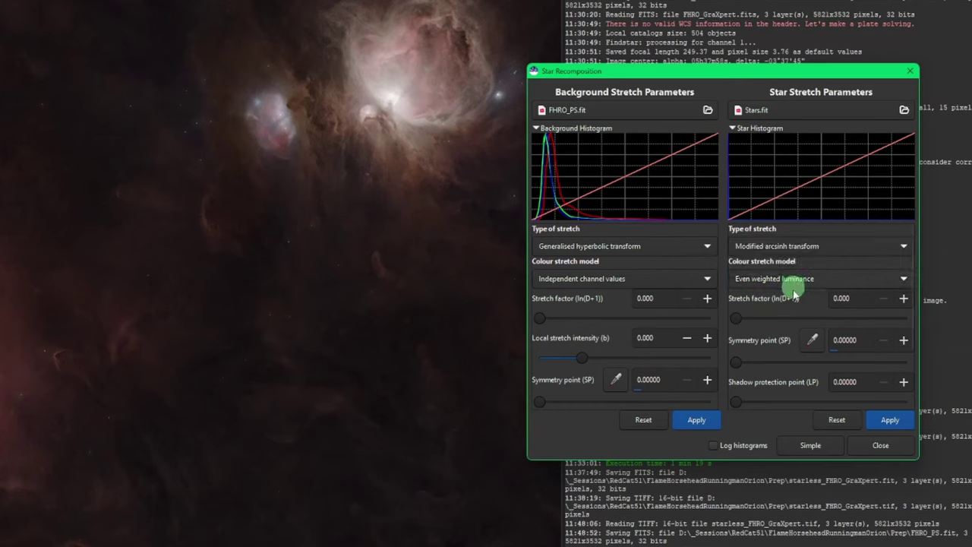
{"action": "left_click", "coordinate": [827, 280]}
{"action": "left_click", "coordinate": [827, 281]}
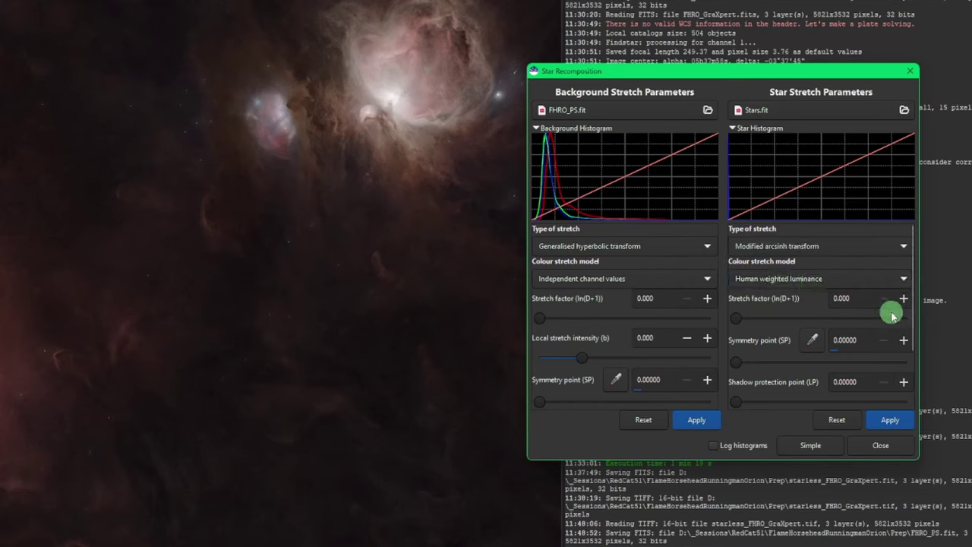
{"action": "left_click", "coordinate": [817, 249]}
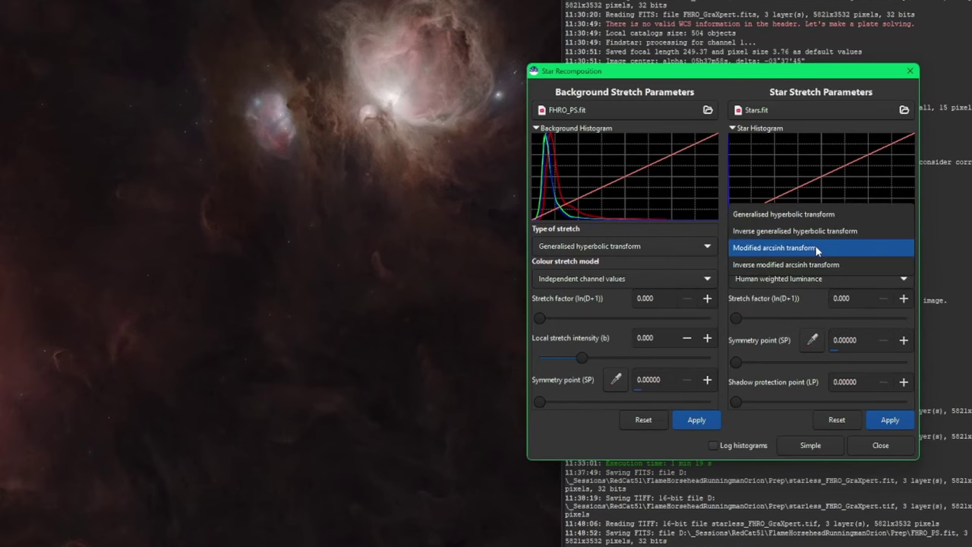
{"action": "left_click", "coordinate": [802, 216]}
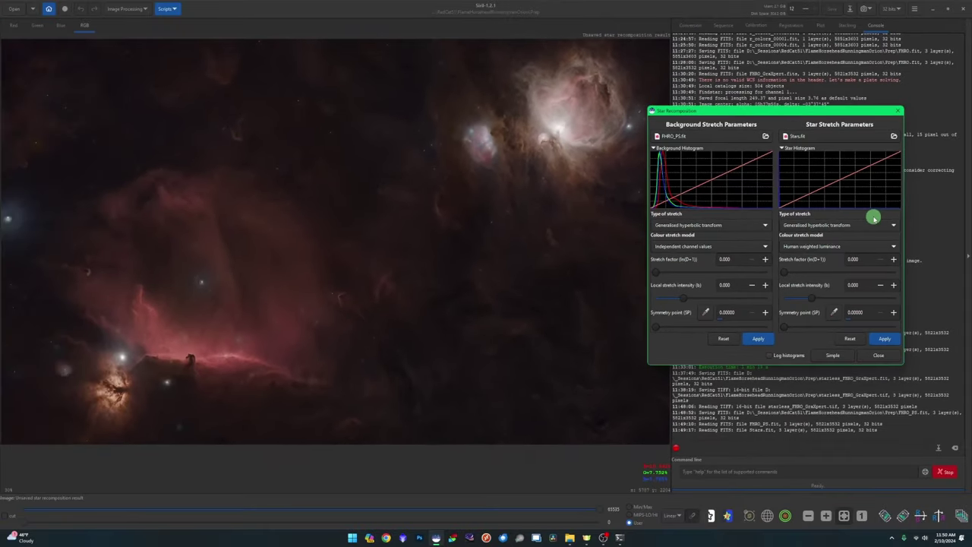
- Raise the stars' local stretch intensity, set their stretch factor to about 5.2, and apply the star stretch
{"action": "left_click_drag", "start_coordinate": [785, 273], "coordinate": [813, 273]}
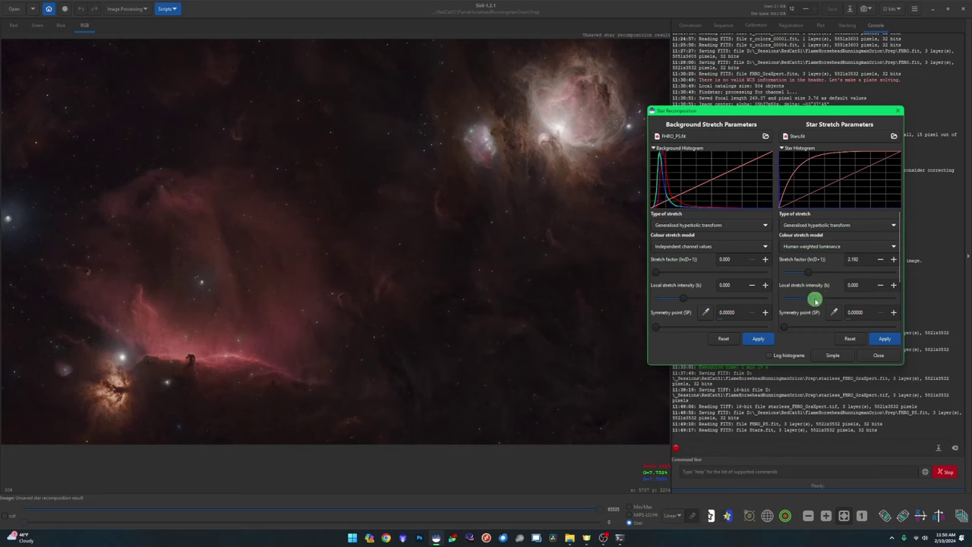
{"action": "left_click_drag", "start_coordinate": [815, 300], "coordinate": [824, 273]}
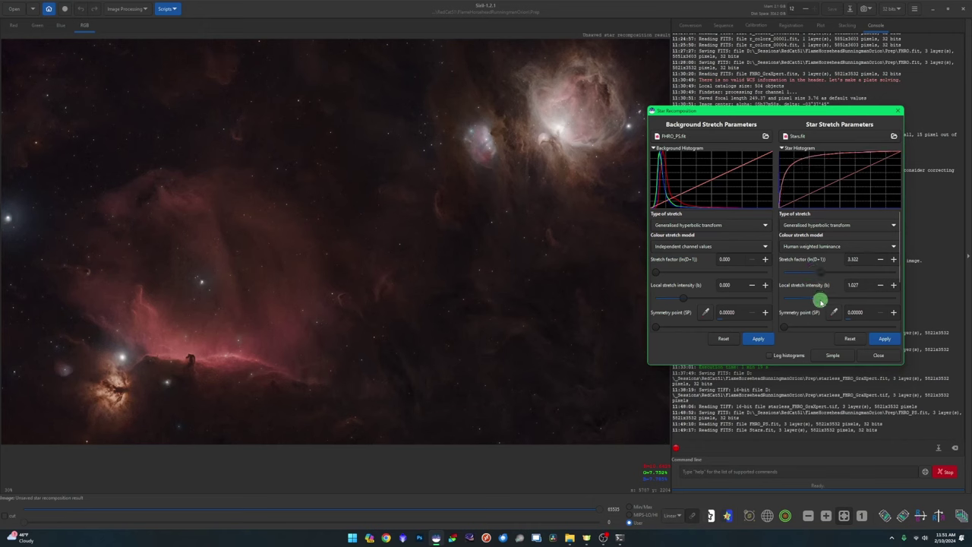
{"action": "left_click", "coordinate": [820, 298]}
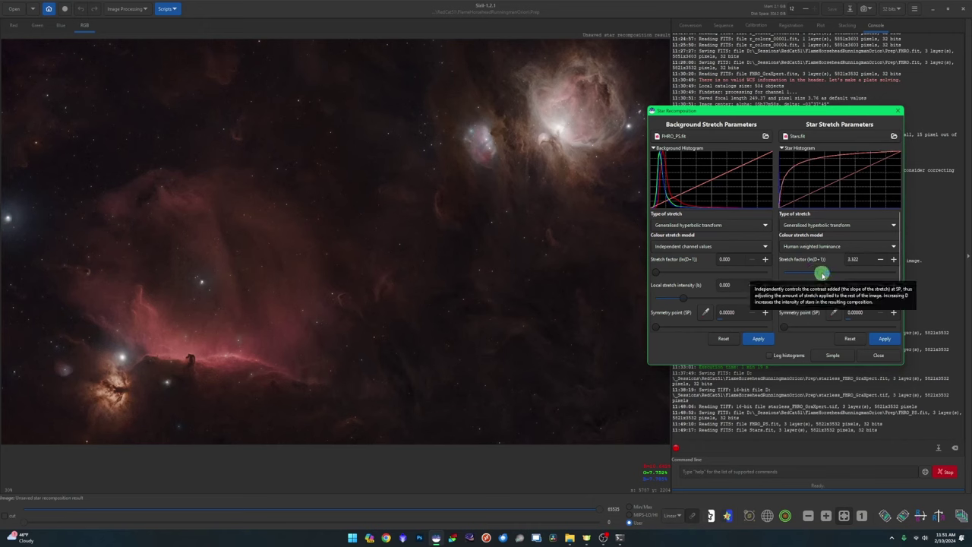
{"action": "left_click_drag", "start_coordinate": [833, 275], "coordinate": [848, 271]}
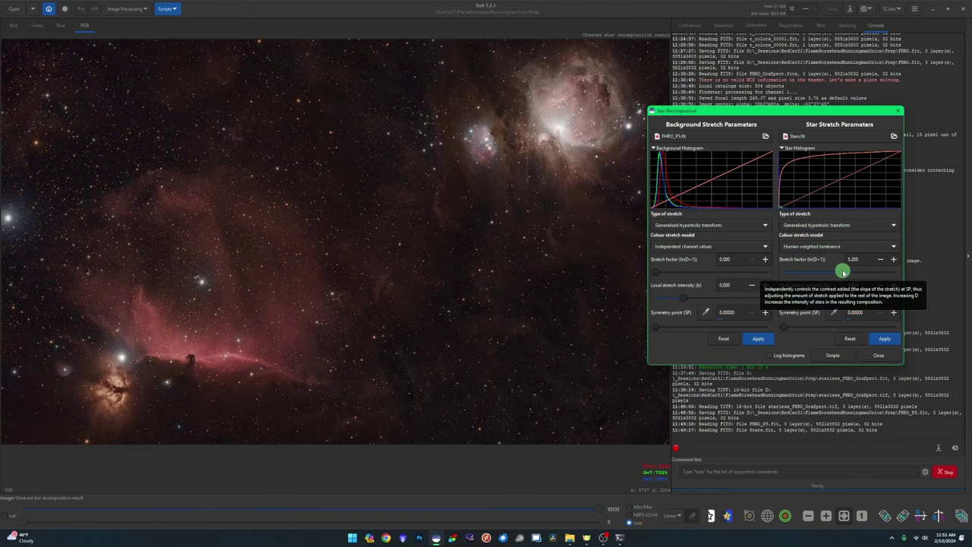
{"action": "left_click", "coordinate": [886, 340]}
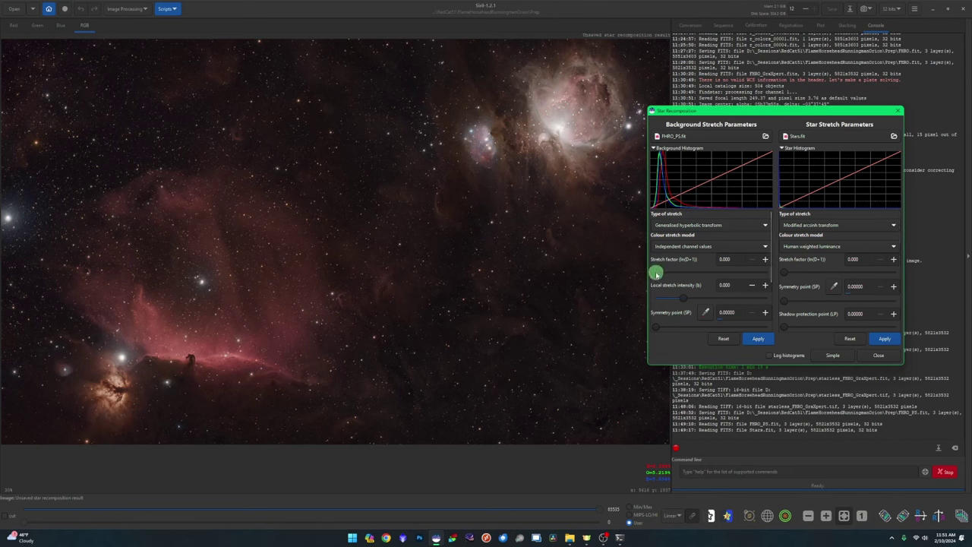
- Apply a background stretch factor of 0.274, then a slight black point increase to the background, and close Star Recomposition
{"action": "left_click_drag", "start_coordinate": [657, 275], "coordinate": [663, 272]}
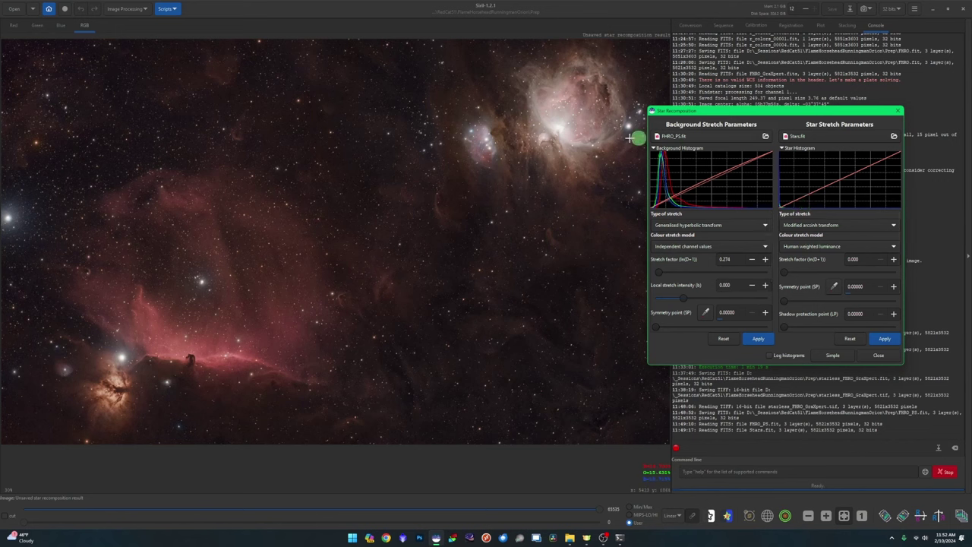
{"action": "left_click", "coordinate": [762, 338]}
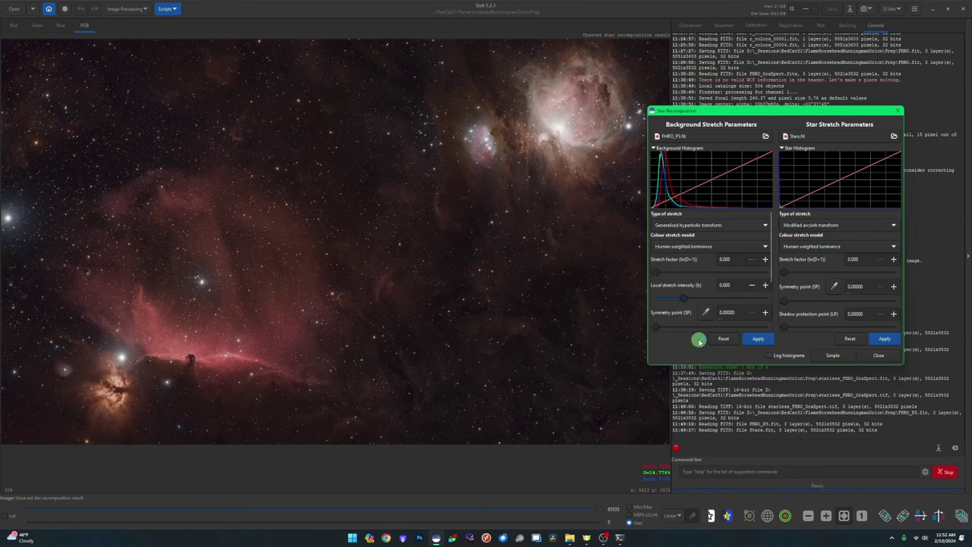
{"action": "left_click_drag", "start_coordinate": [769, 271], "coordinate": [775, 328]}
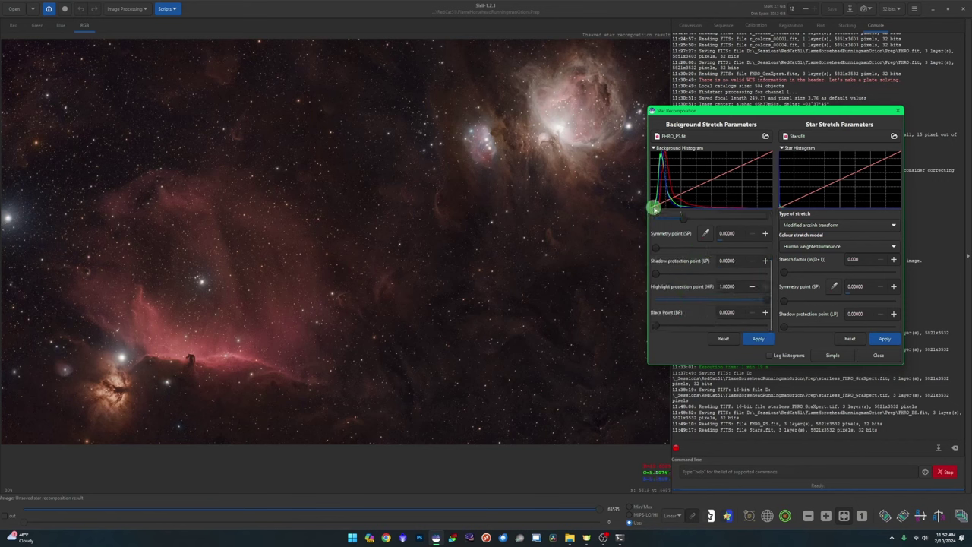
{"action": "left_click_drag", "start_coordinate": [657, 327], "coordinate": [660, 328]}
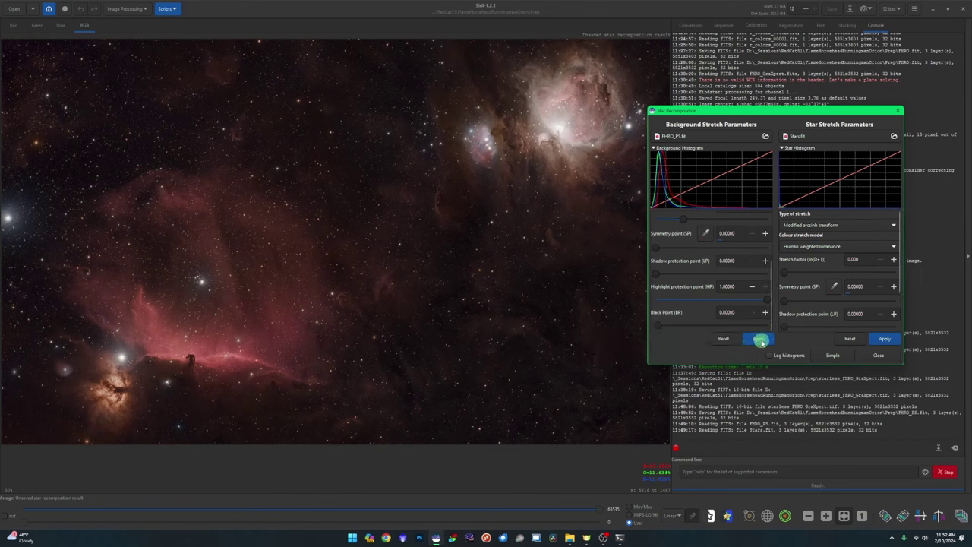
{"action": "left_click", "coordinate": [878, 355]}
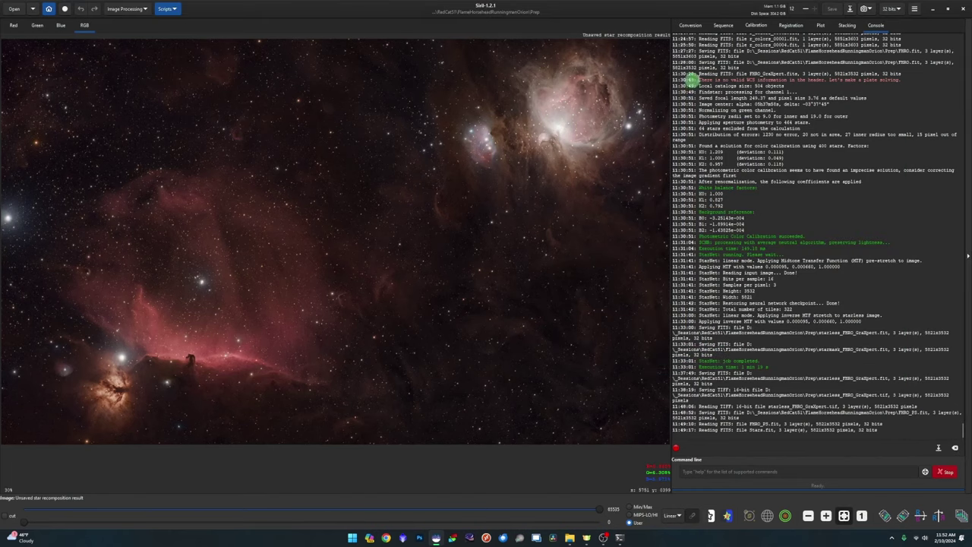
- Save the recomposed image as the FITS file FHRO_Final.fit in the Prep folder
{"action": "left_click", "coordinate": [850, 9]}
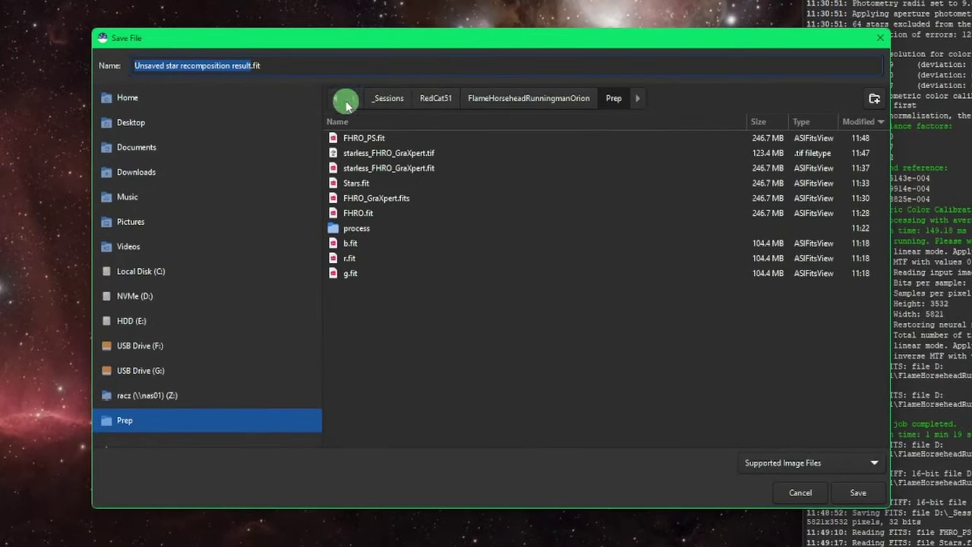
{"action": "left_click", "coordinate": [365, 138]}
{"action": "left_click", "coordinate": [163, 66]}
{"action": "key", "text": "BackSpace"}
{"action": "key", "text": "BackSpace"}
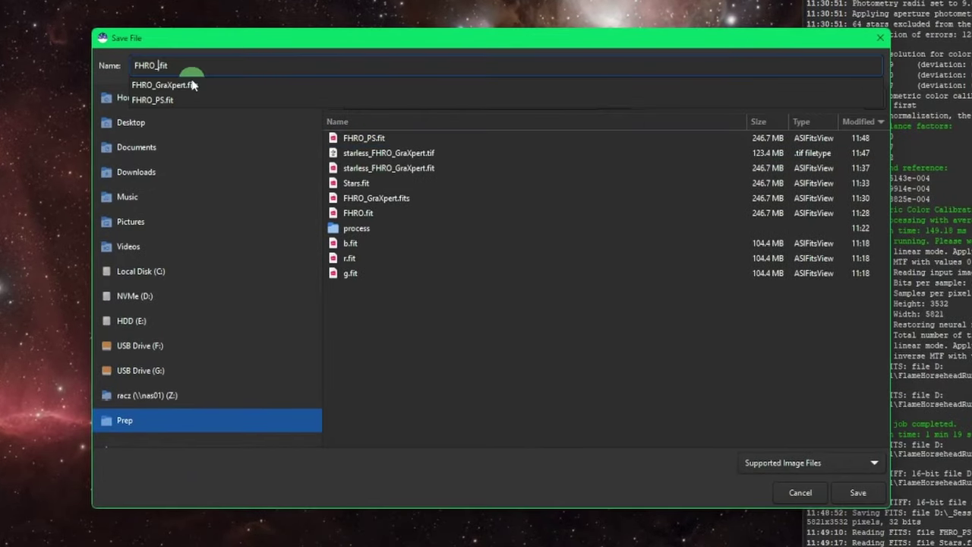
{"action": "type", "text": "Final"}
{"action": "key", "text": "Return"}
{"action": "left_click", "coordinate": [558, 343]}
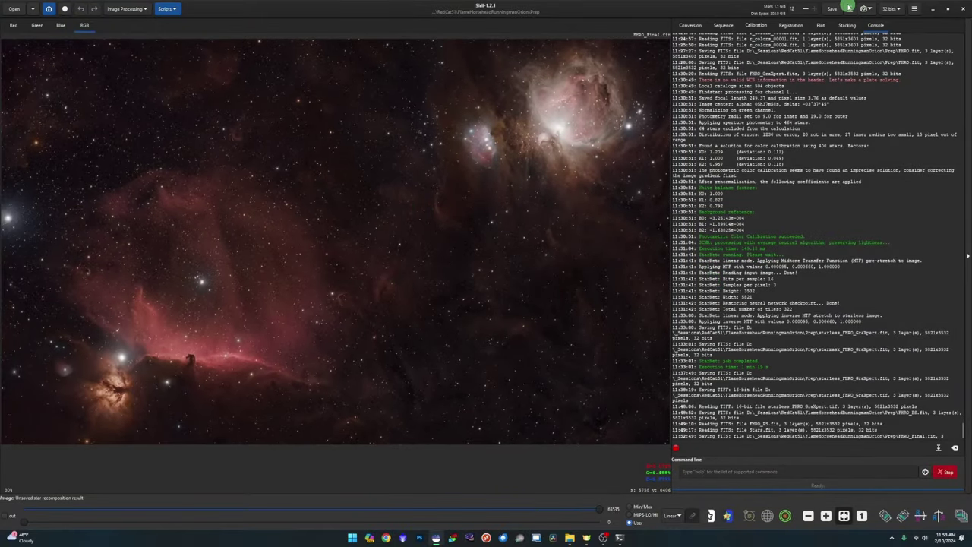
- Save the final image also as the JPEG file FHRO_Final.jpg in the Prep folder with quality 100
{"action": "left_click", "coordinate": [850, 8]}
{"action": "left_click", "coordinate": [653, 382]}
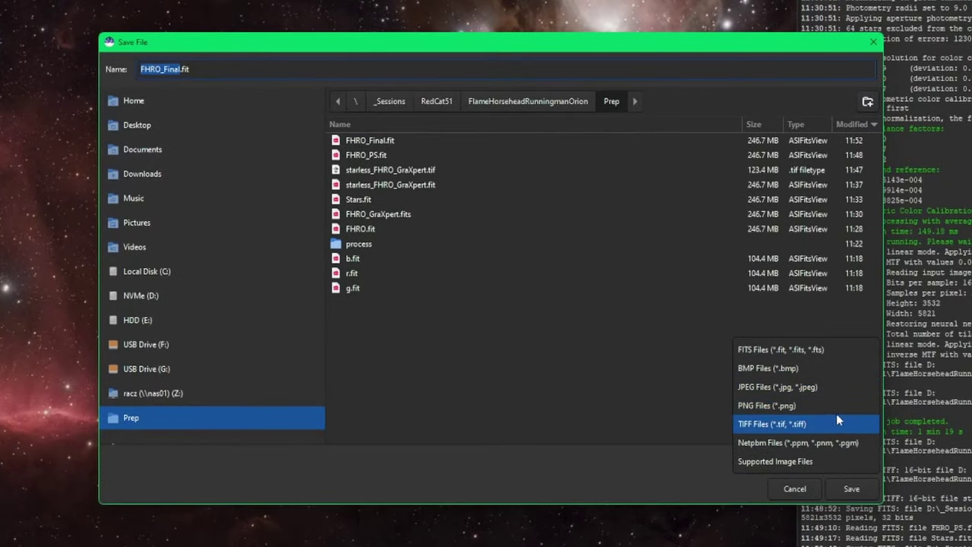
{"action": "left_click", "coordinate": [800, 388]}
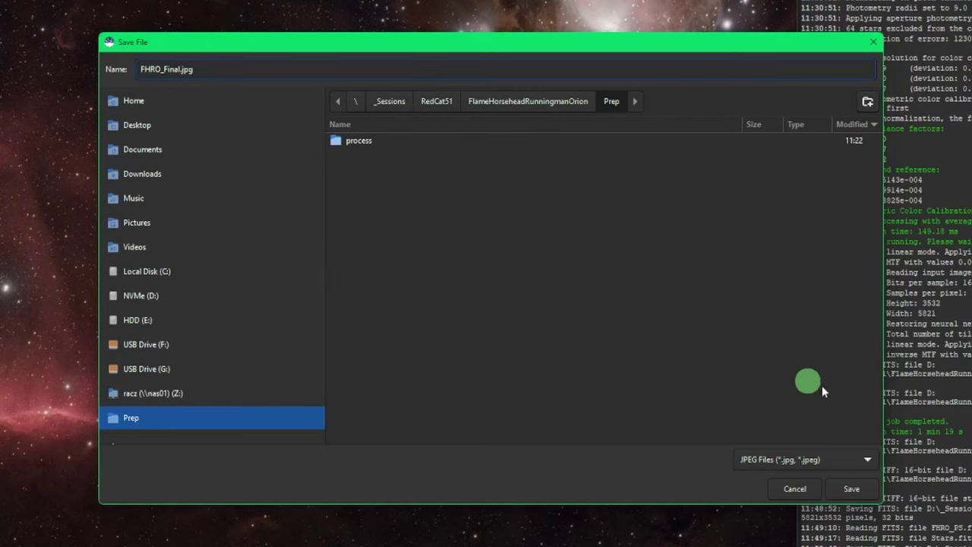
{"action": "left_click", "coordinate": [849, 489]}
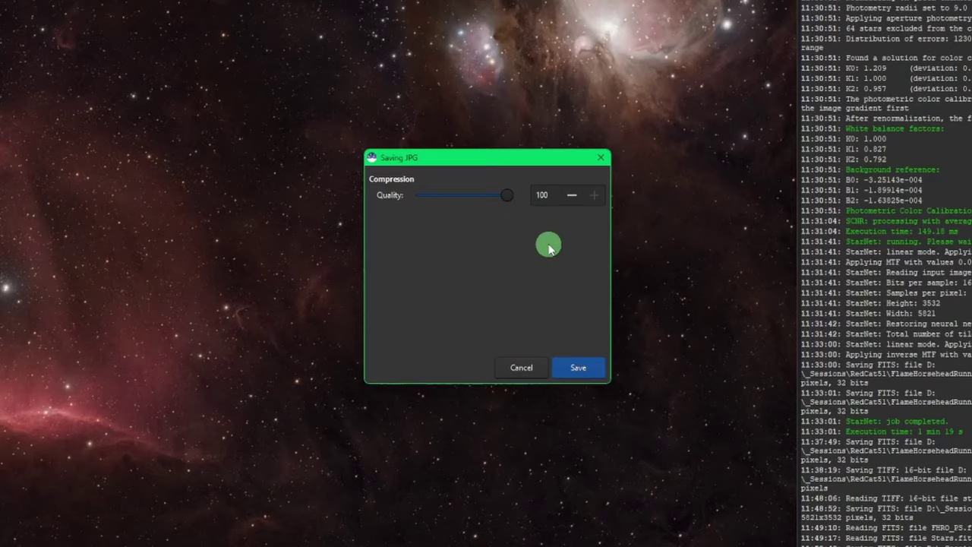
{"action": "left_click", "coordinate": [581, 369]}
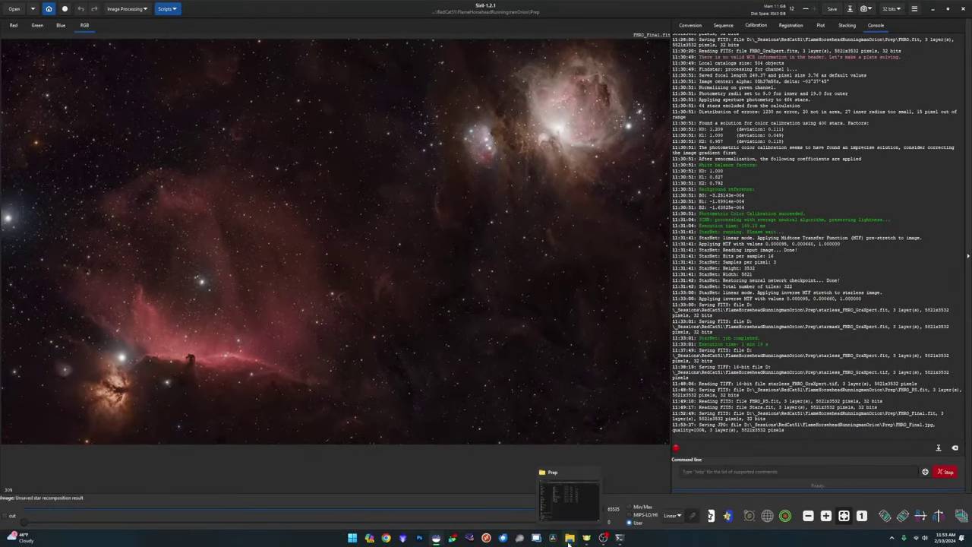
- Switch to File Explorer and open FHRO_Final.jpg from the Prep folder in Photos
{"action": "left_click", "coordinate": [601, 546]}
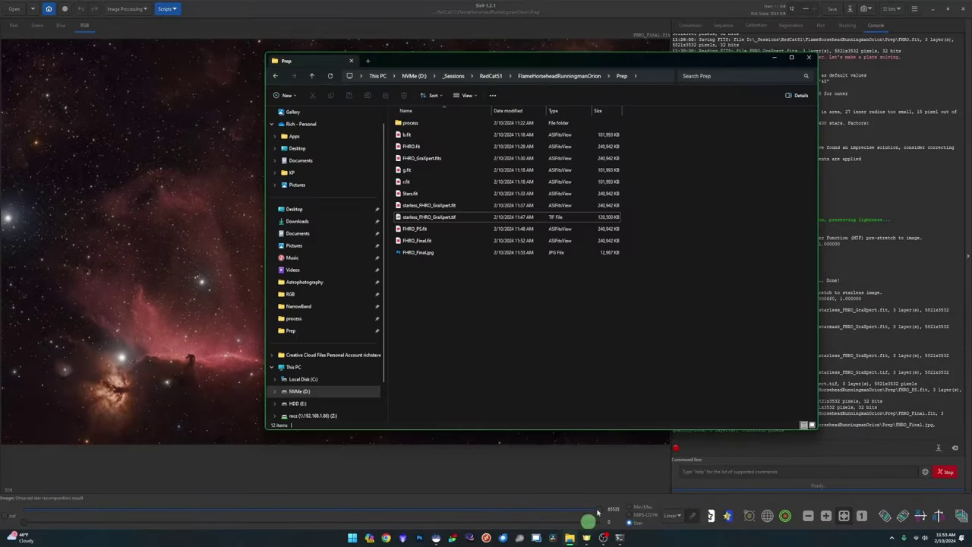
{"action": "left_click", "coordinate": [423, 254]}
{"action": "right_click", "coordinate": [430, 256]}
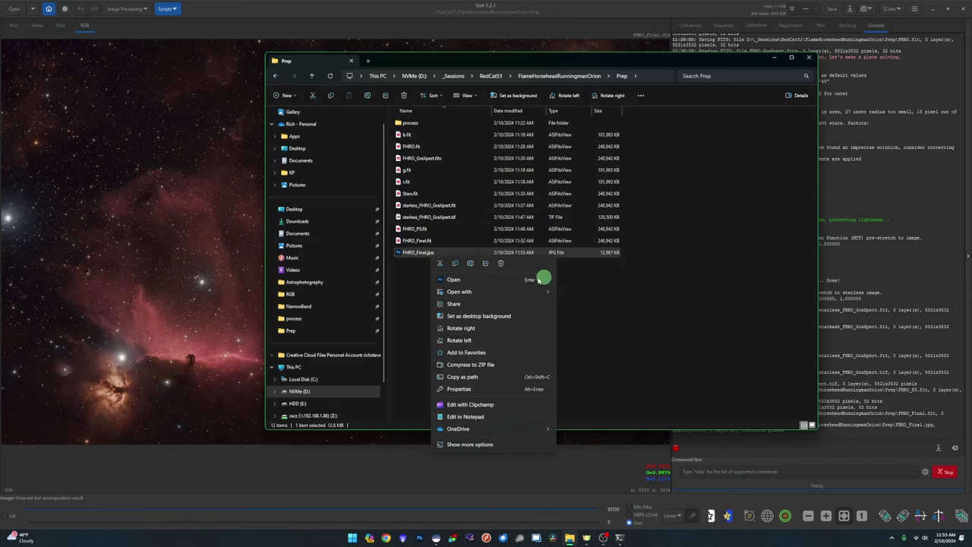
{"action": "mouse_move", "coordinate": [553, 294]}
{"action": "left_click", "coordinate": [584, 317]}
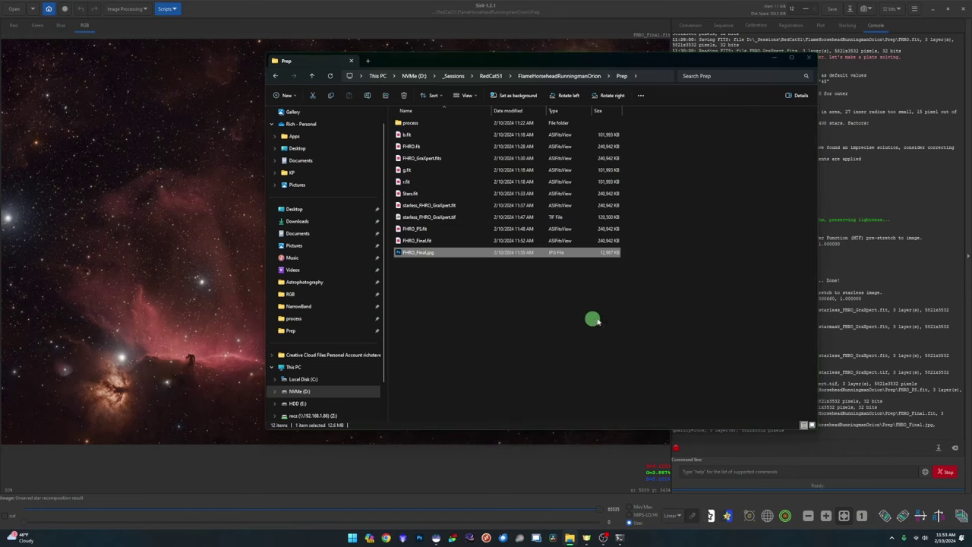
- Open FHRO-RGB.jpg from the RedCat51 folder in Photos and arrange it side by side with FHRO_Final.jpg for comparison
{"action": "left_click", "coordinate": [545, 75]}
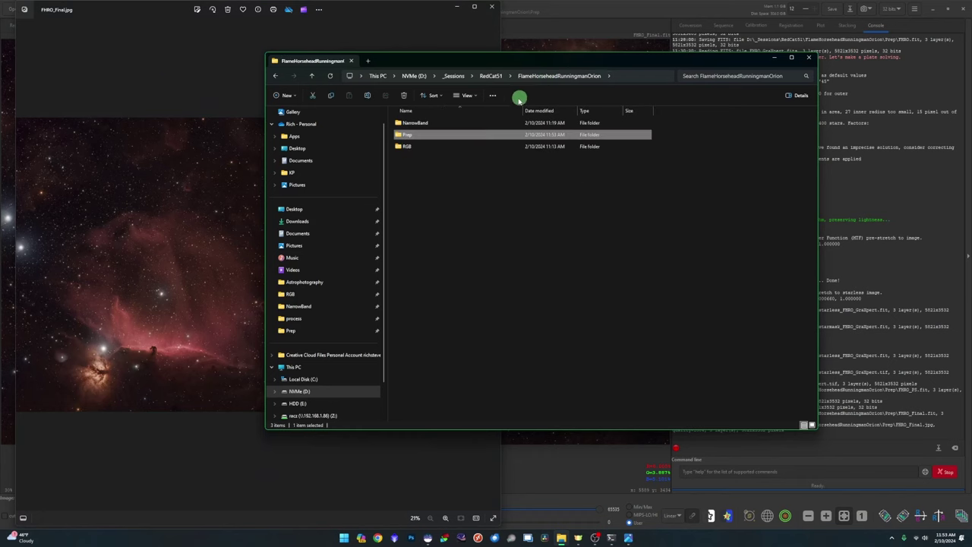
{"action": "left_click", "coordinate": [492, 76]}
{"action": "right_click", "coordinate": [428, 134]}
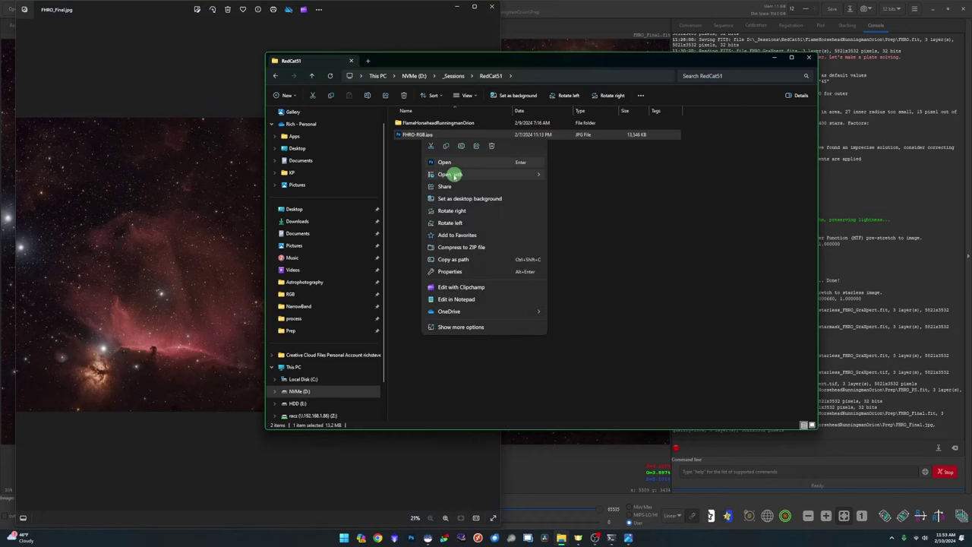
{"action": "mouse_move", "coordinate": [539, 176]}
{"action": "left_click", "coordinate": [570, 200]}
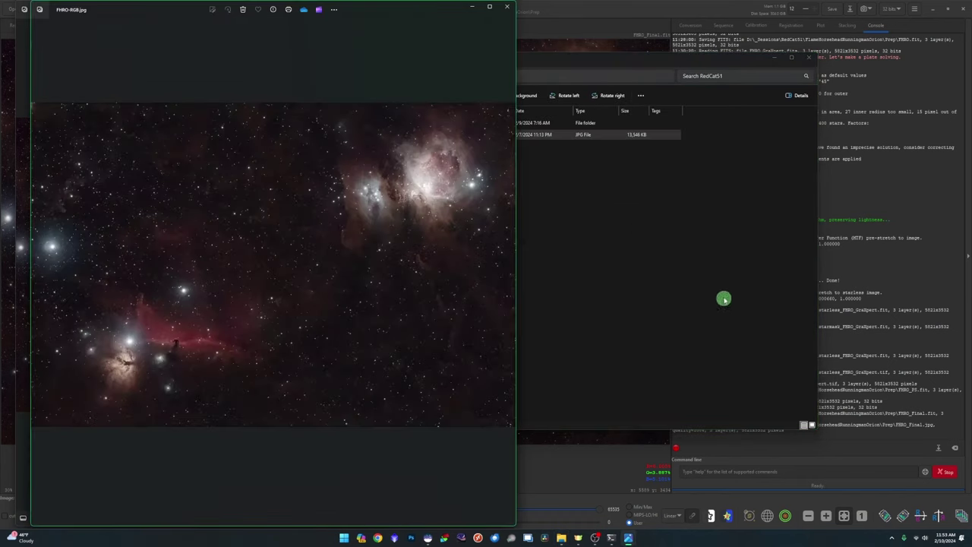
{"action": "left_click_drag", "start_coordinate": [251, 11], "coordinate": [969, 93]}
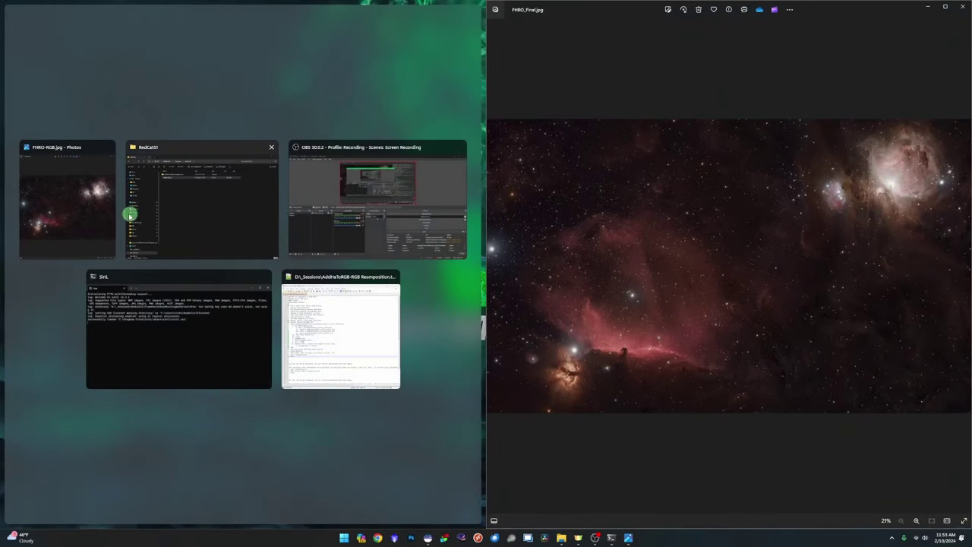
{"action": "left_click", "coordinate": [76, 207]}
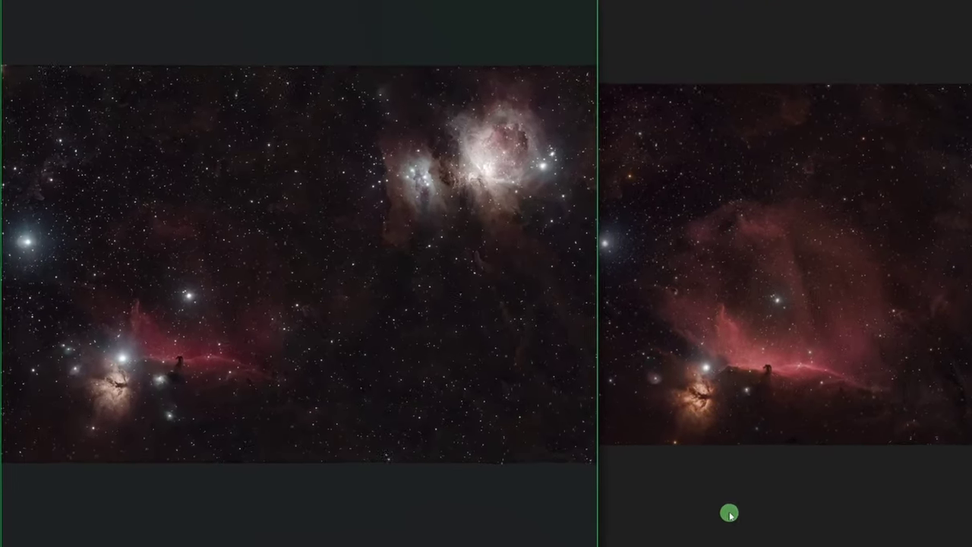